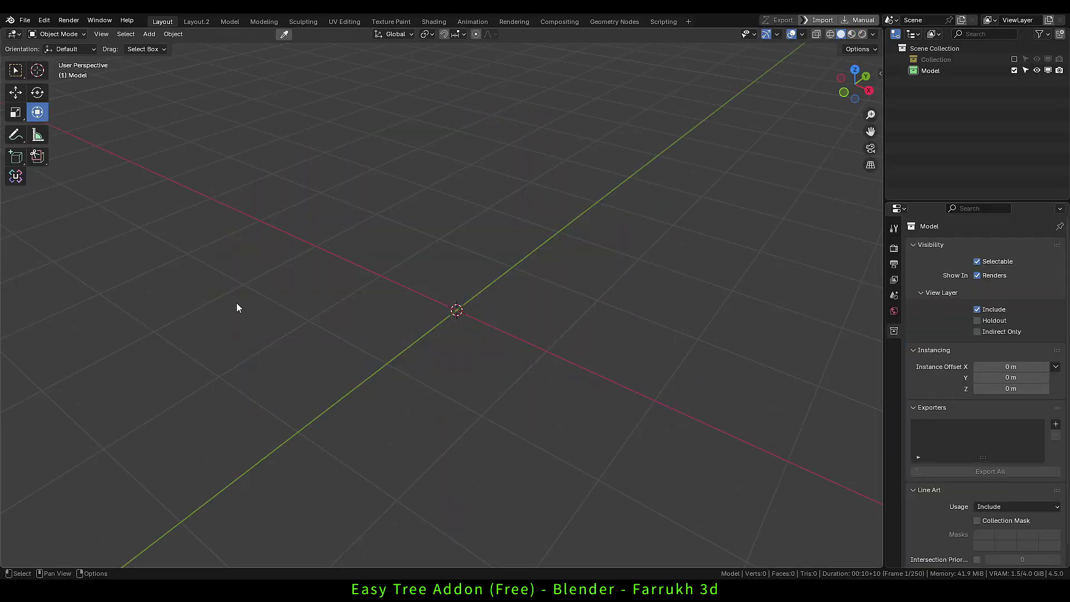
click(47, 22)
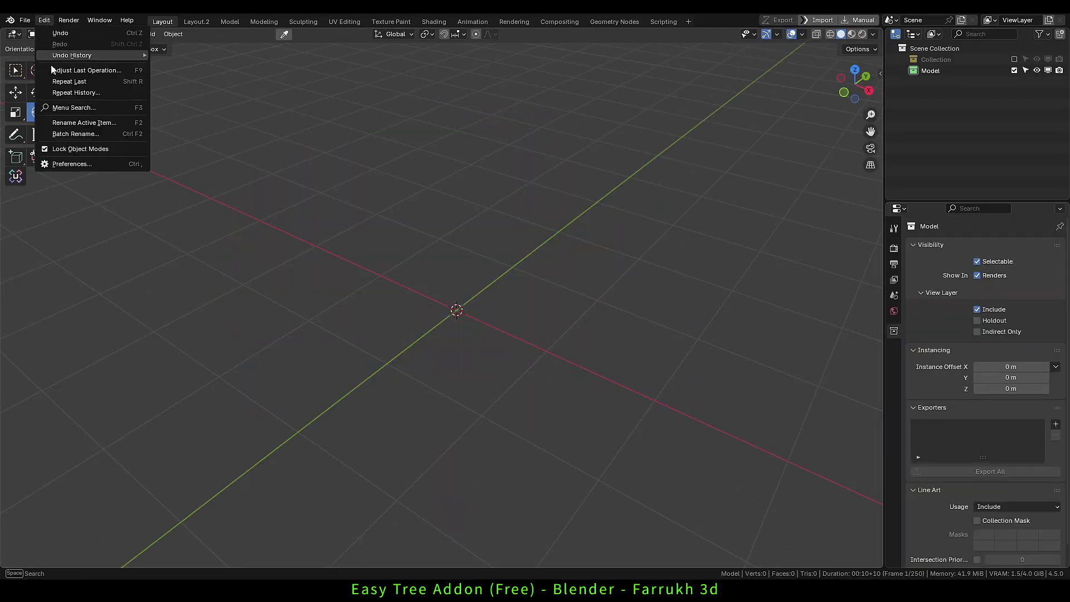
click(72, 160)
mouse_move(160, 16)
mouse_down()
mouse_move(420, 126)
mouse_move(452, 157)
mouse_up()
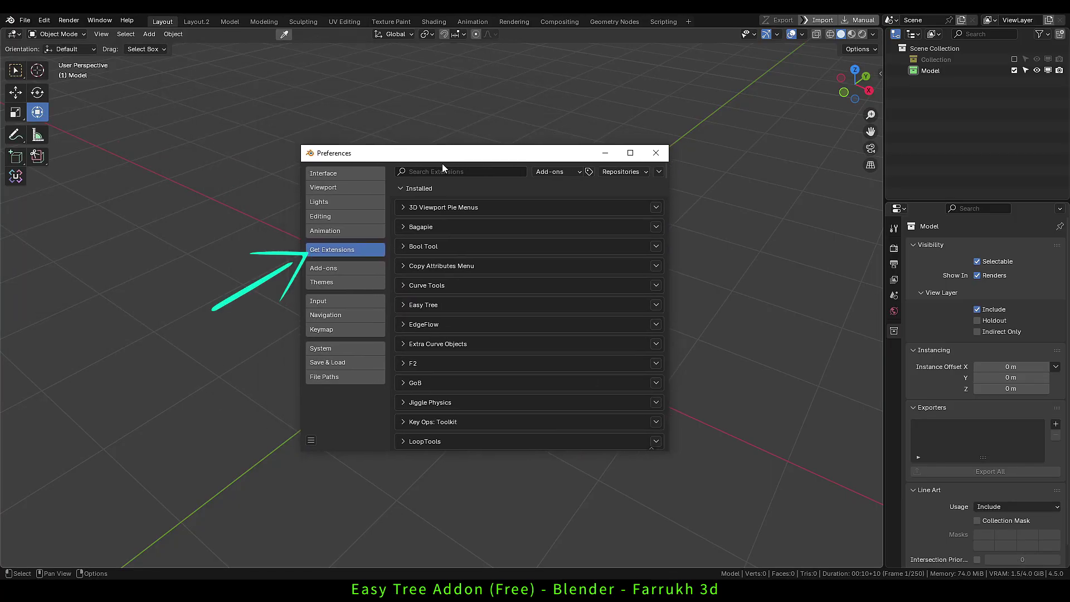
click(437, 171)
text(E)
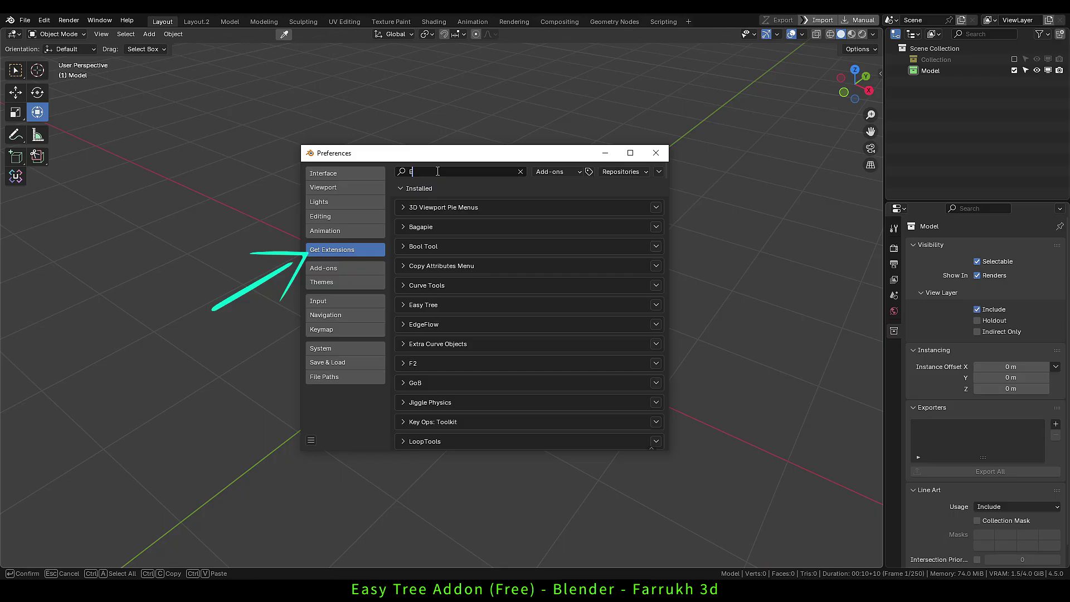
text(asy Tree)
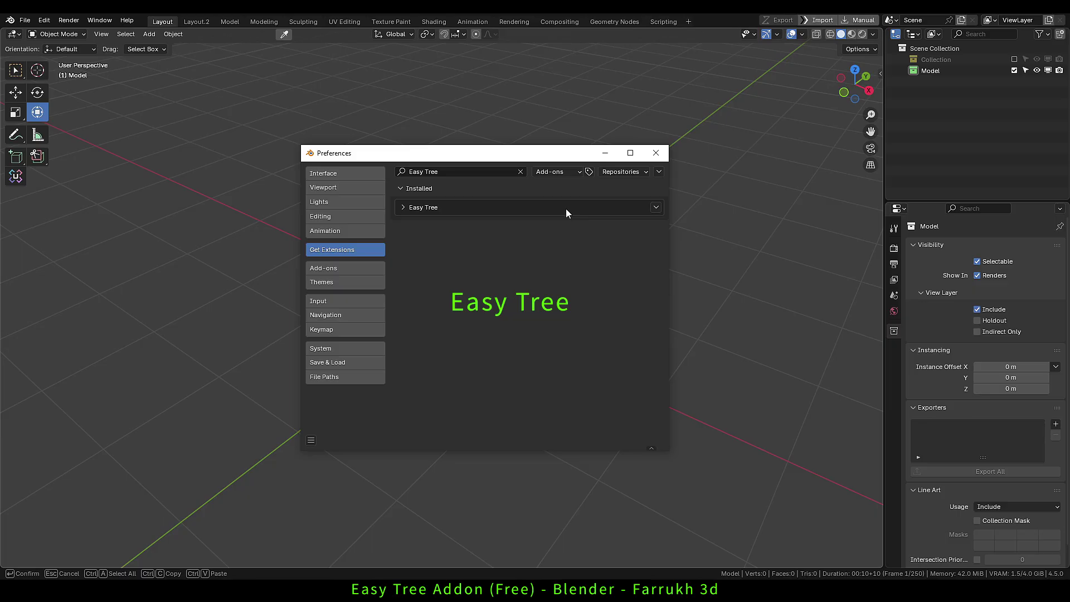
Close Preferences and open the Easy Tree sidebar, keeping preset Small and season Spring
click(656, 154)
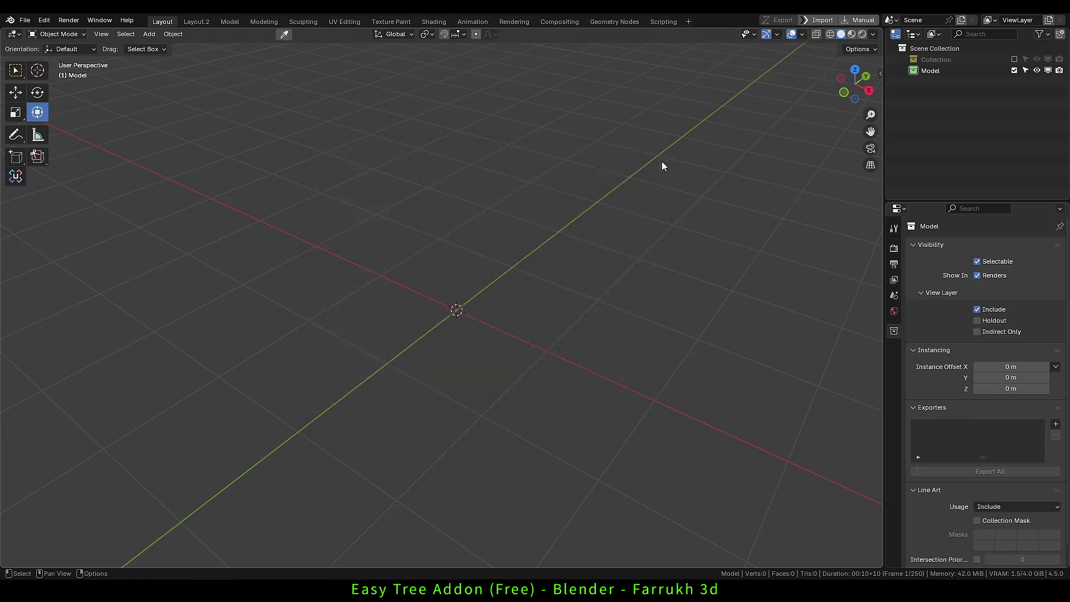
key(n)
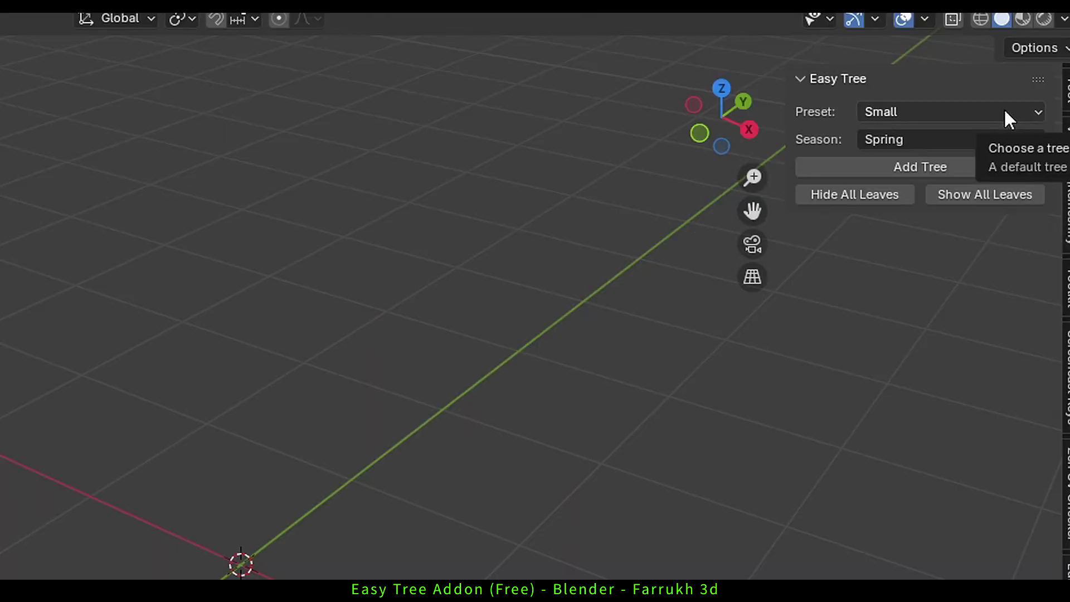
click(1041, 113)
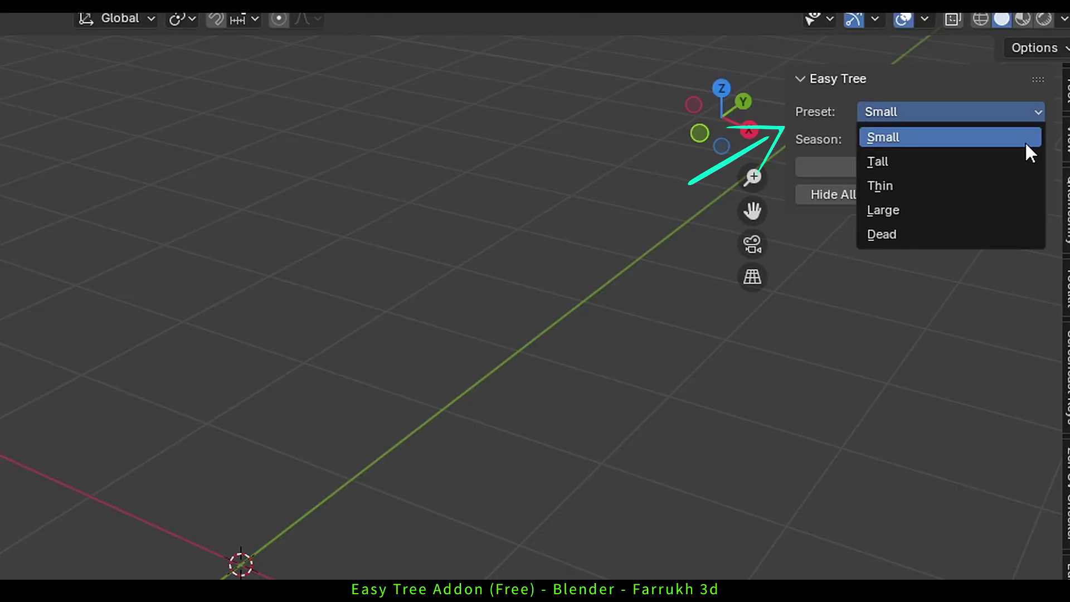
click(959, 84)
click(978, 134)
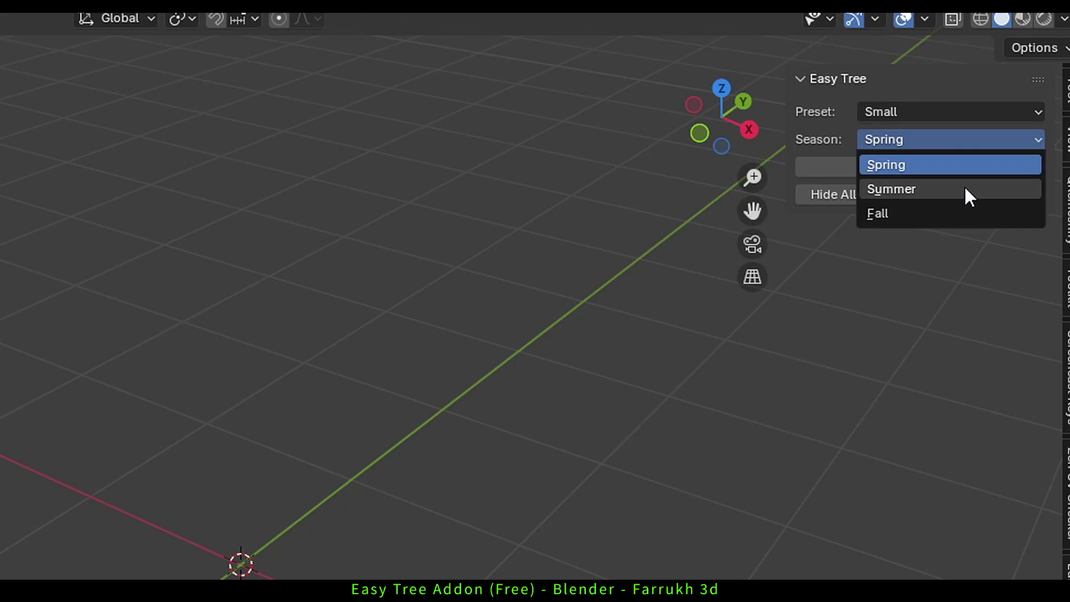
click(956, 132)
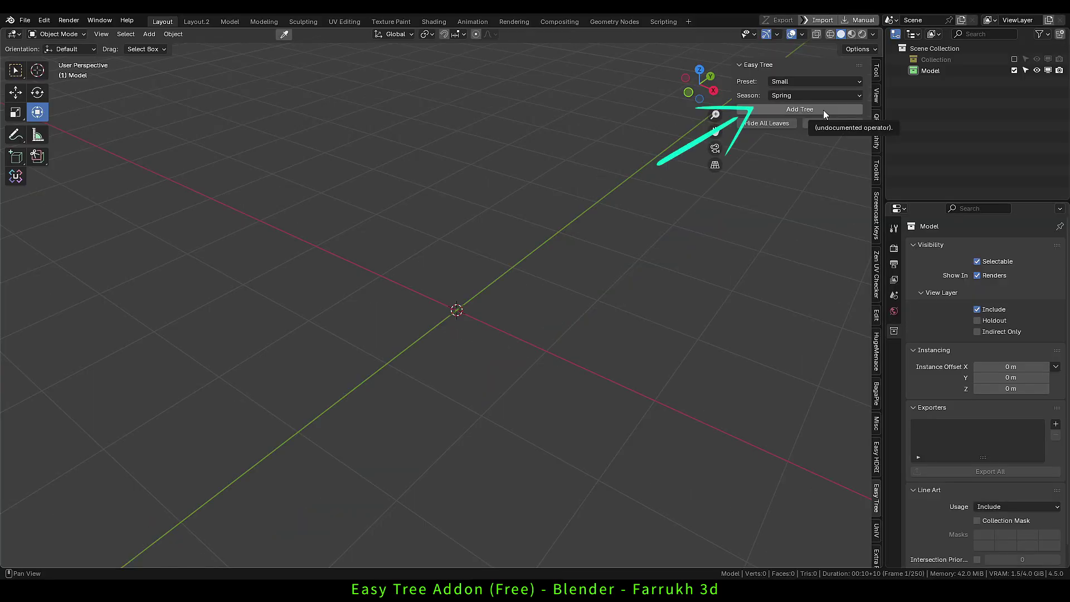
Add a Small Spring Easy Tree at the origin and frame the whole tree
click(823, 109)
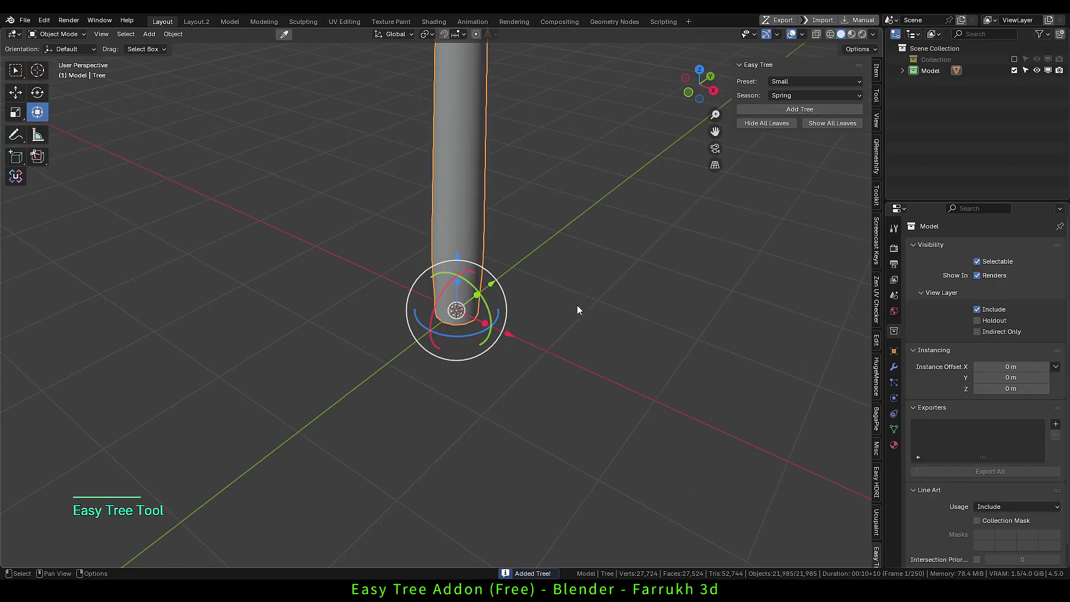
scroll(577, 305, down, 6)
middle_drag(612, 240, 586, 394)
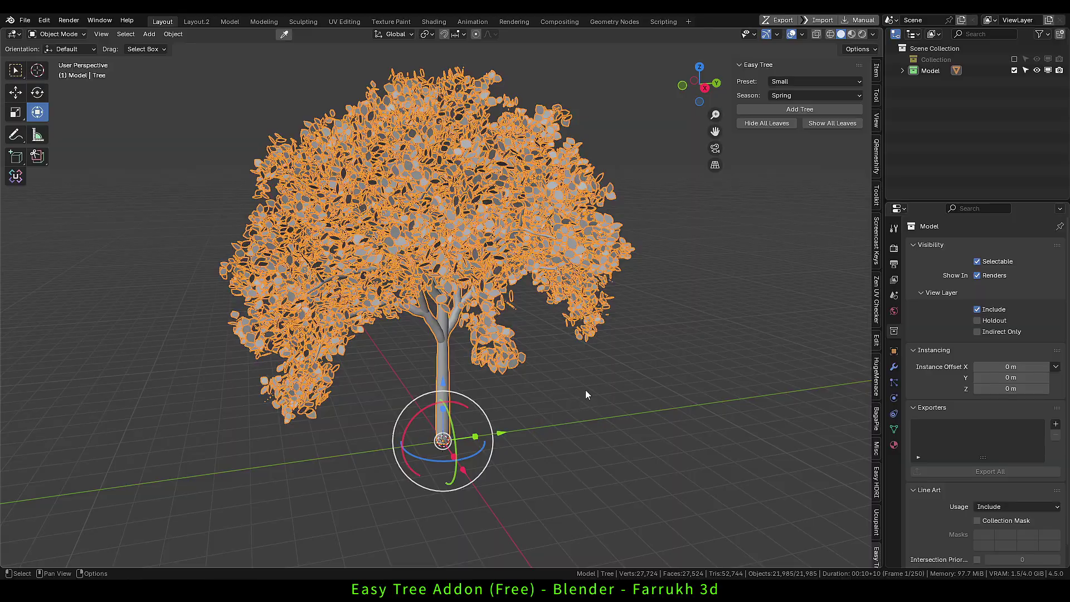
click(600, 433)
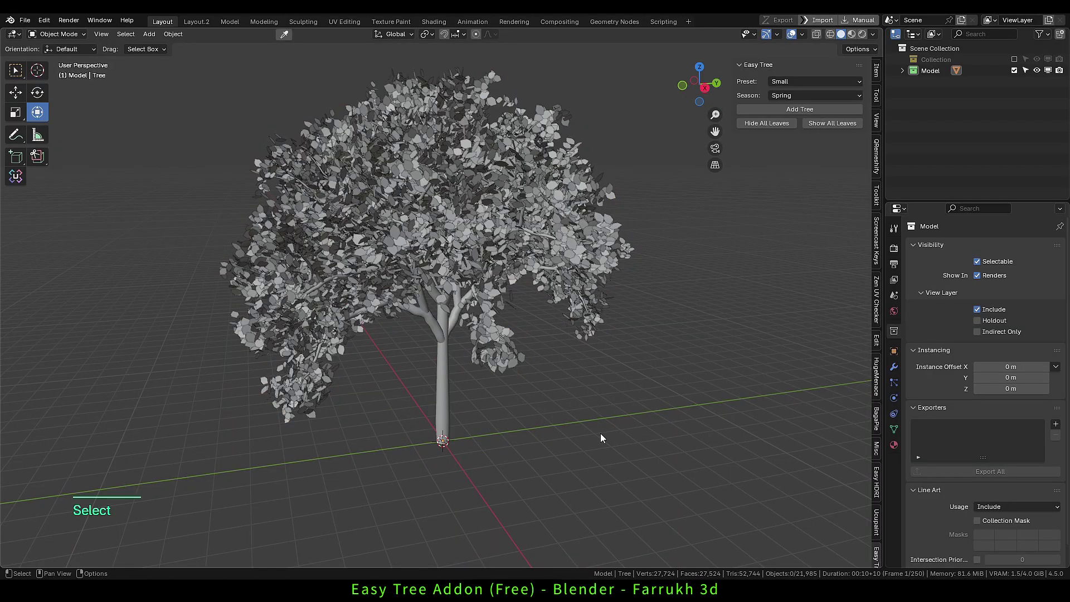
Switch the viewport to Material Preview shading
key(z)
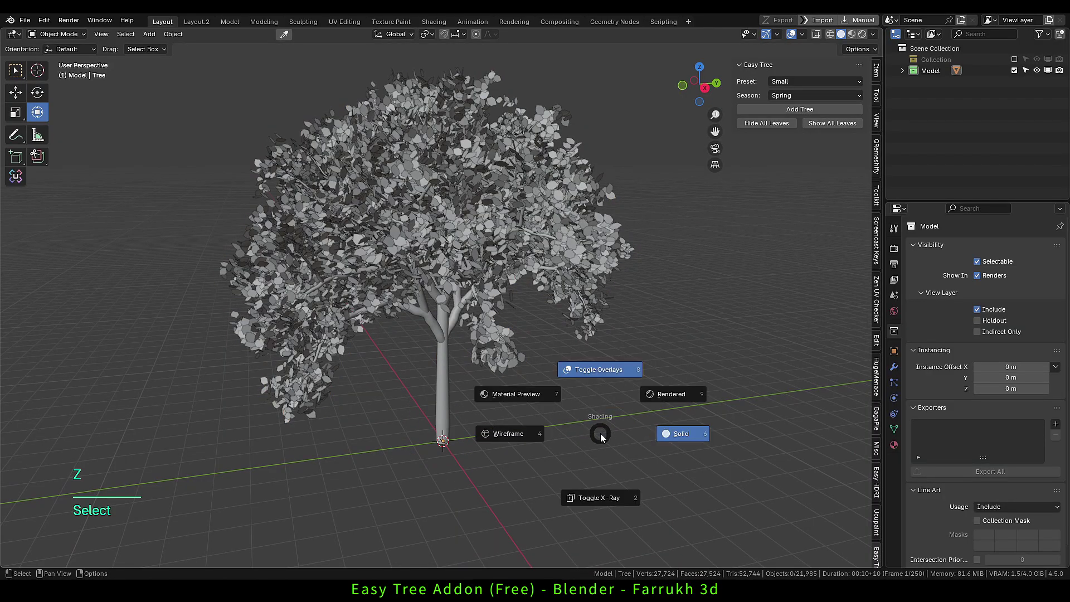
click(532, 394)
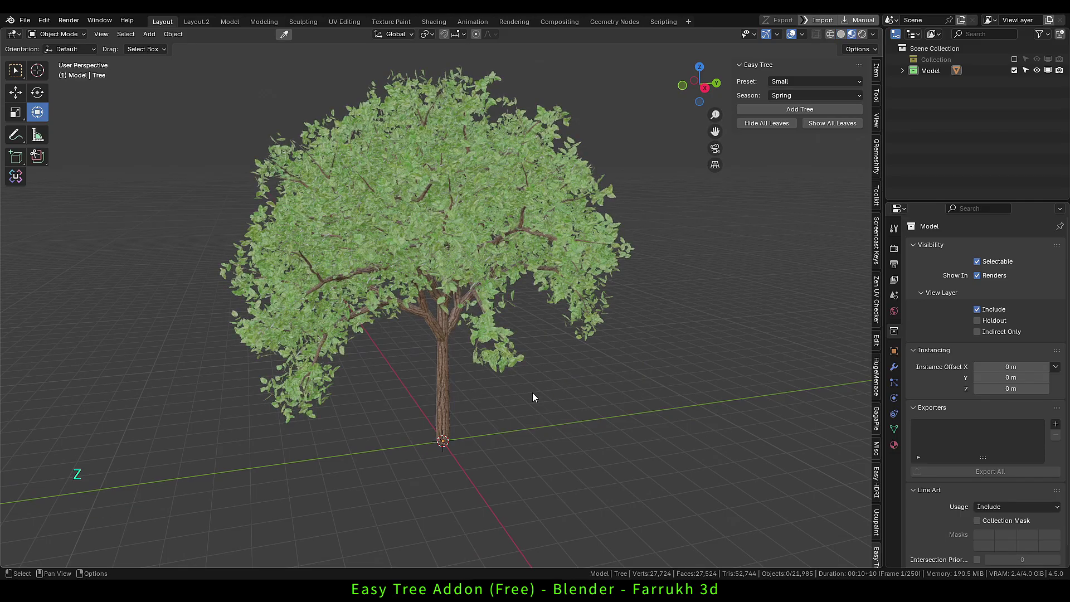
scroll(427, 151, up, 8)
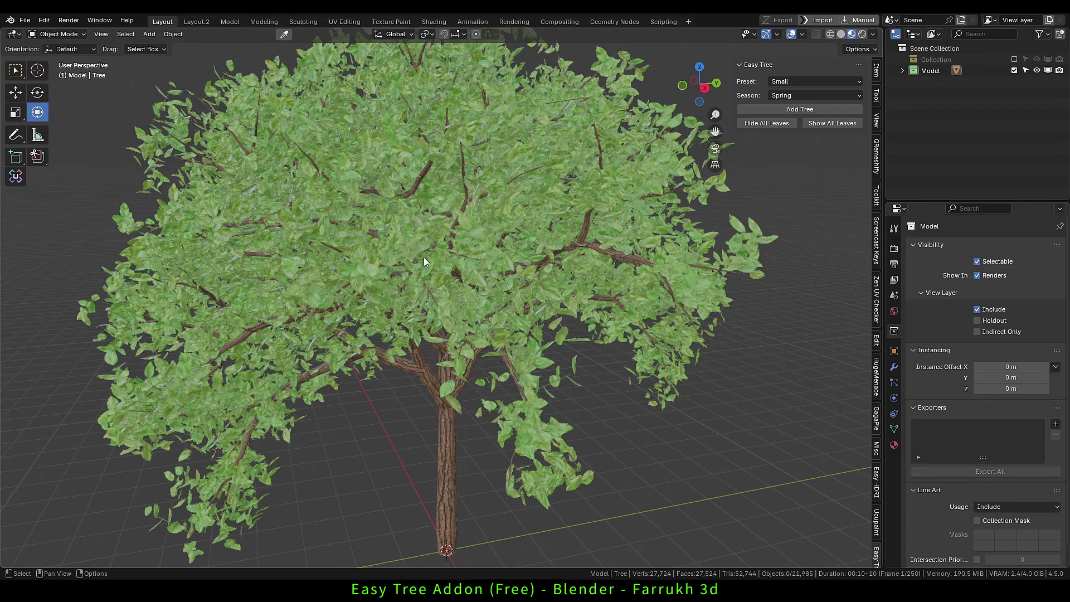
scroll(434, 277, up, 3)
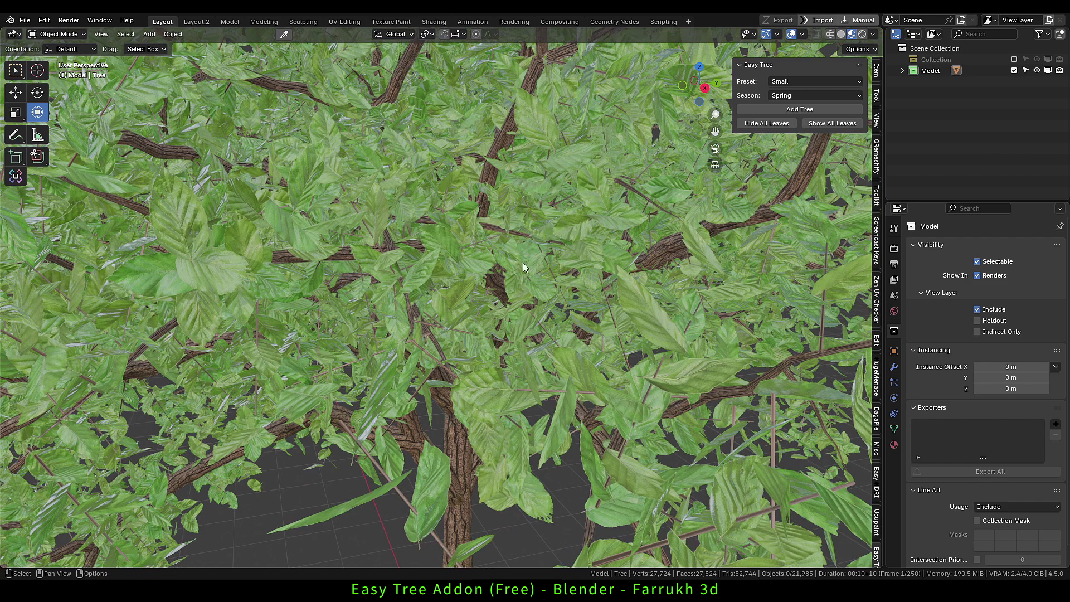
scroll(522, 262, down, 6)
Orbit close around the trunk fork and branches to inspect the textured tree
middle_drag(490, 453, 461, 332)
middle_drag(457, 256, 464, 367)
scroll(466, 263, up, 2)
scroll(474, 275, down, 8)
click(464, 370)
middle_drag(439, 419, 372, 423)
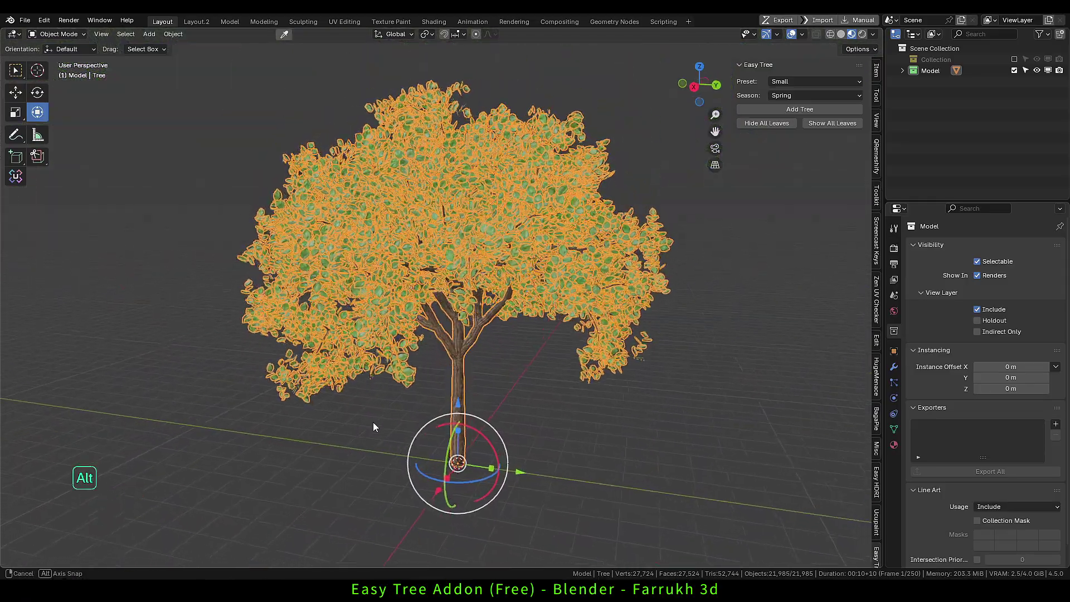
click(624, 462)
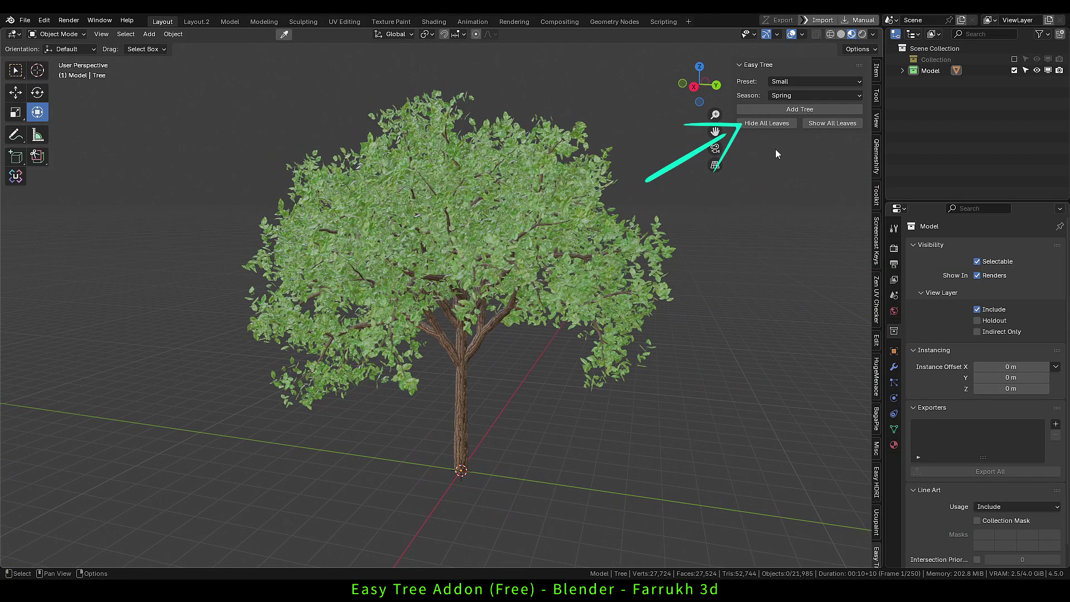
click(771, 123)
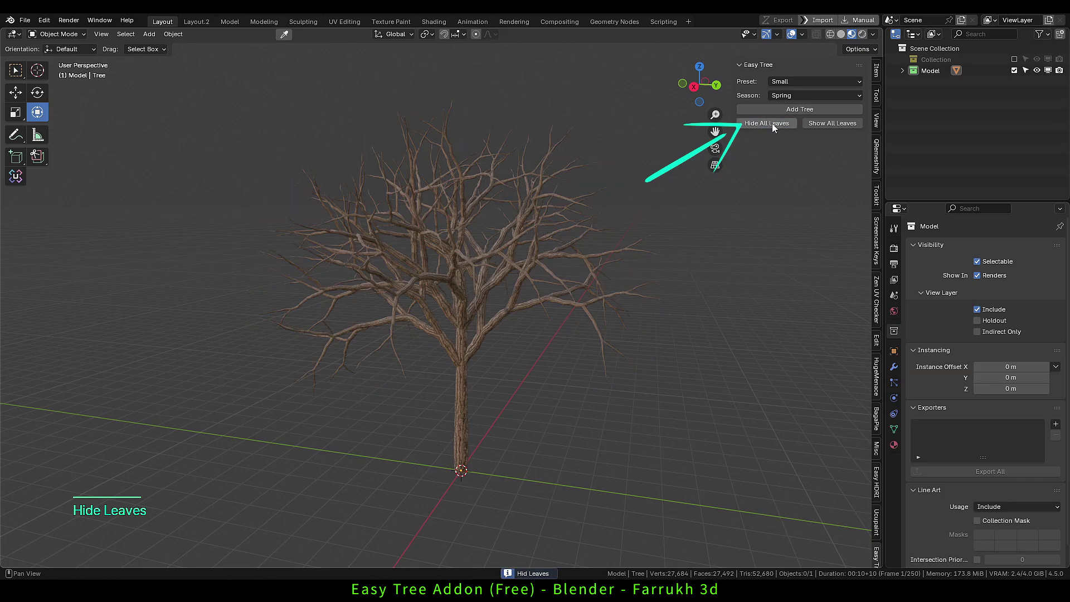
click(822, 127)
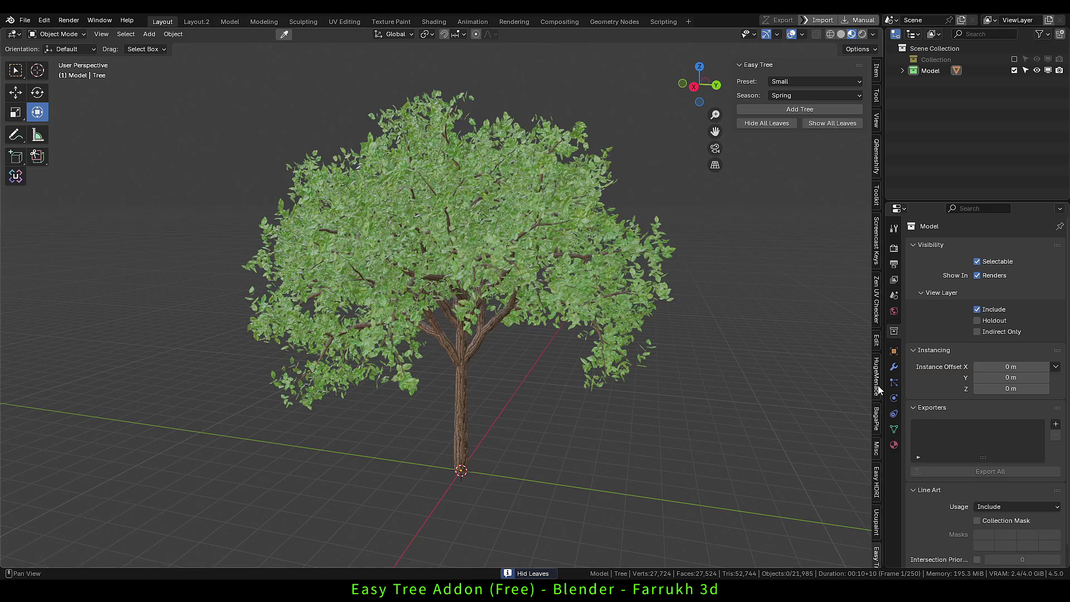
Show the tree's modifier properties in a taller, wider editor area
click(893, 367)
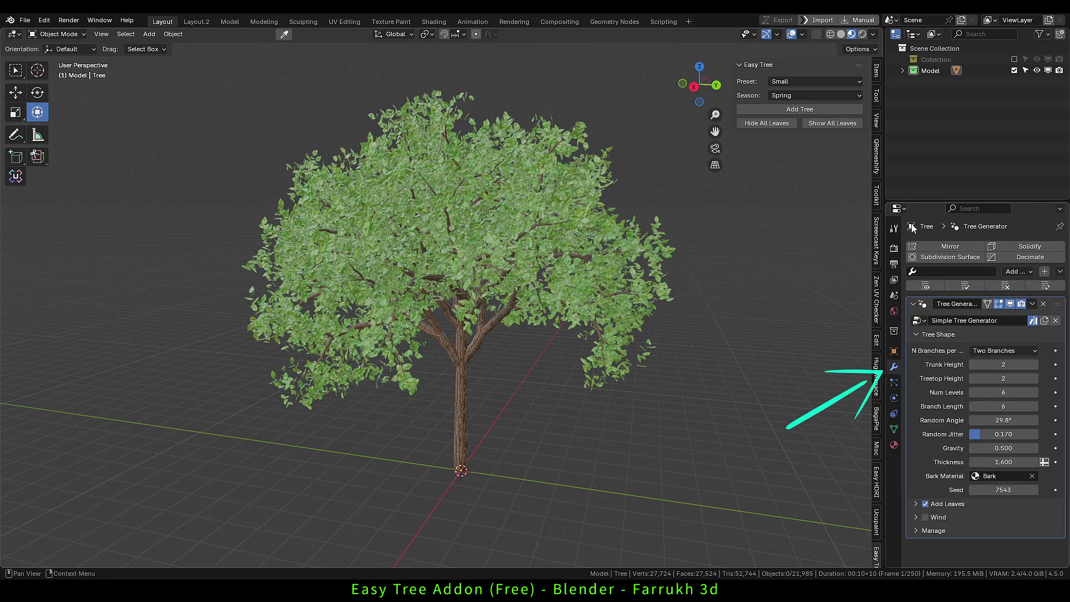
drag(913, 203, 913, 127)
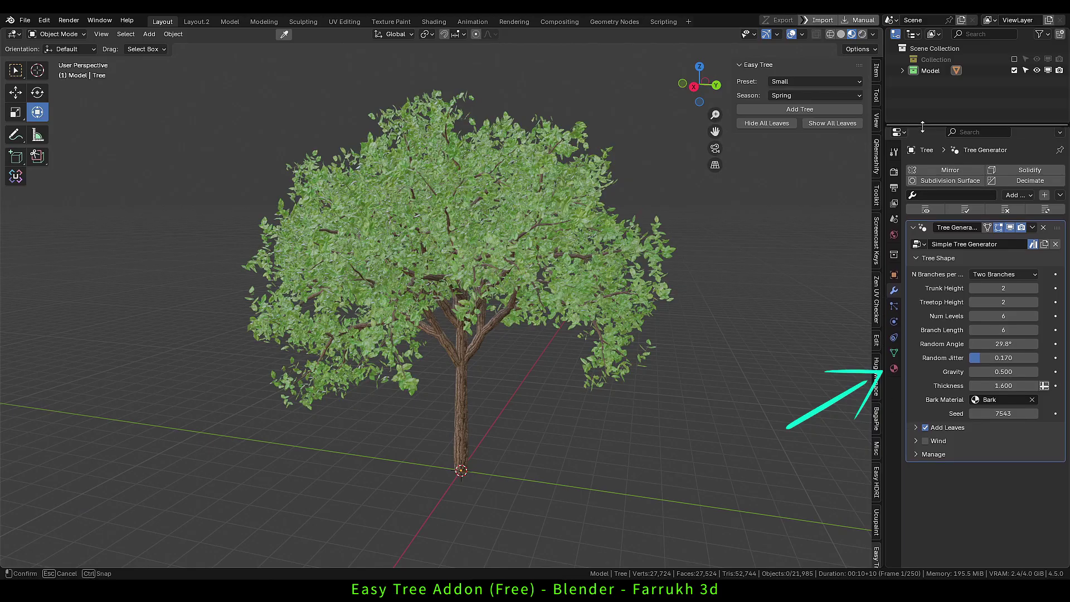
drag(886, 257, 794, 271)
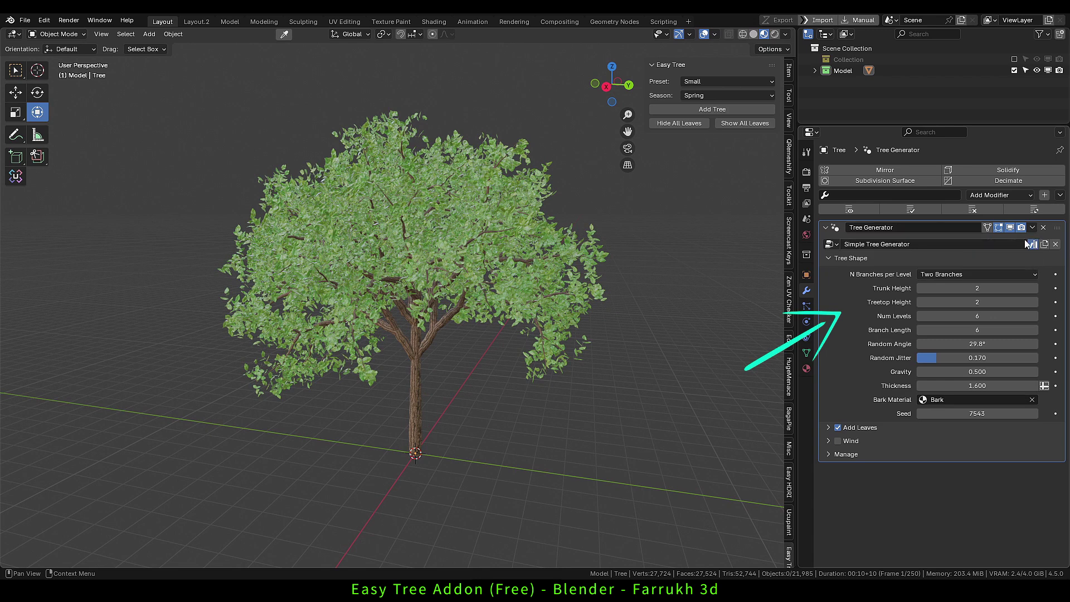
Try Three Branches per level, then return to Two Branches
click(1009, 277)
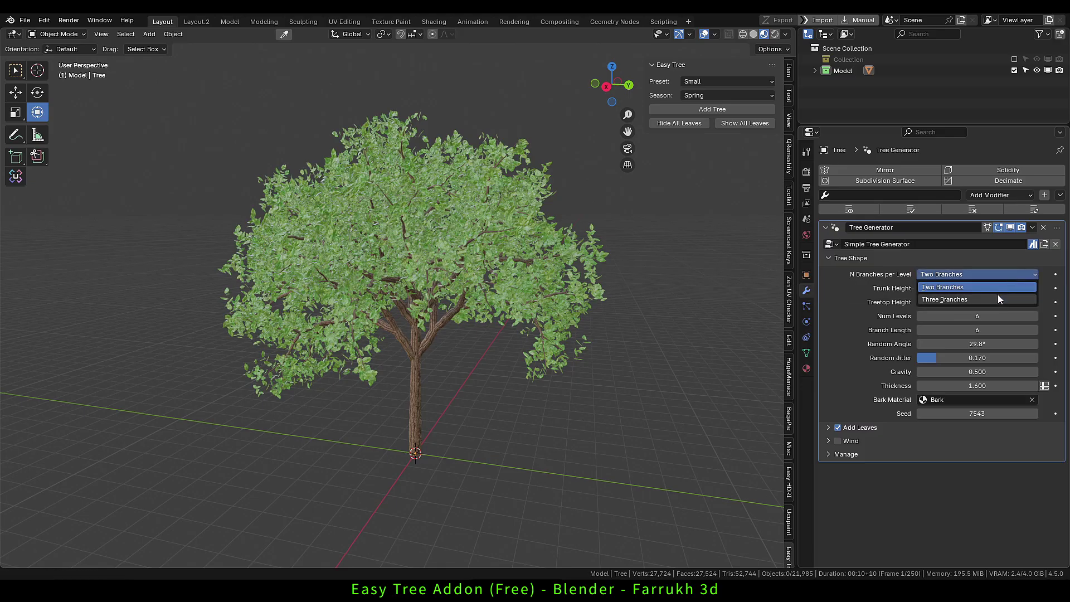
click(997, 299)
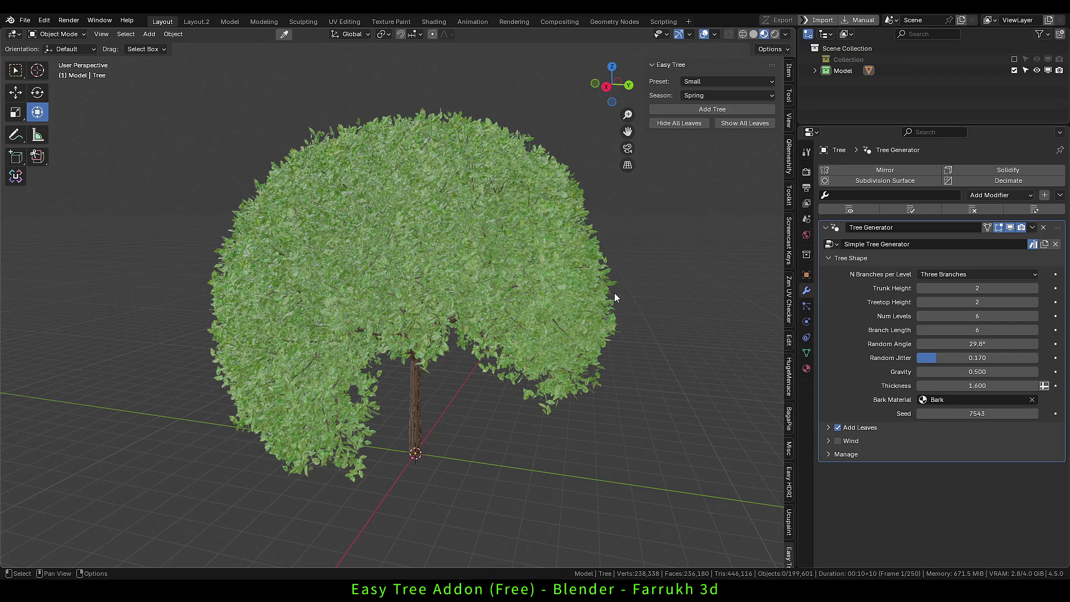
click(1005, 276)
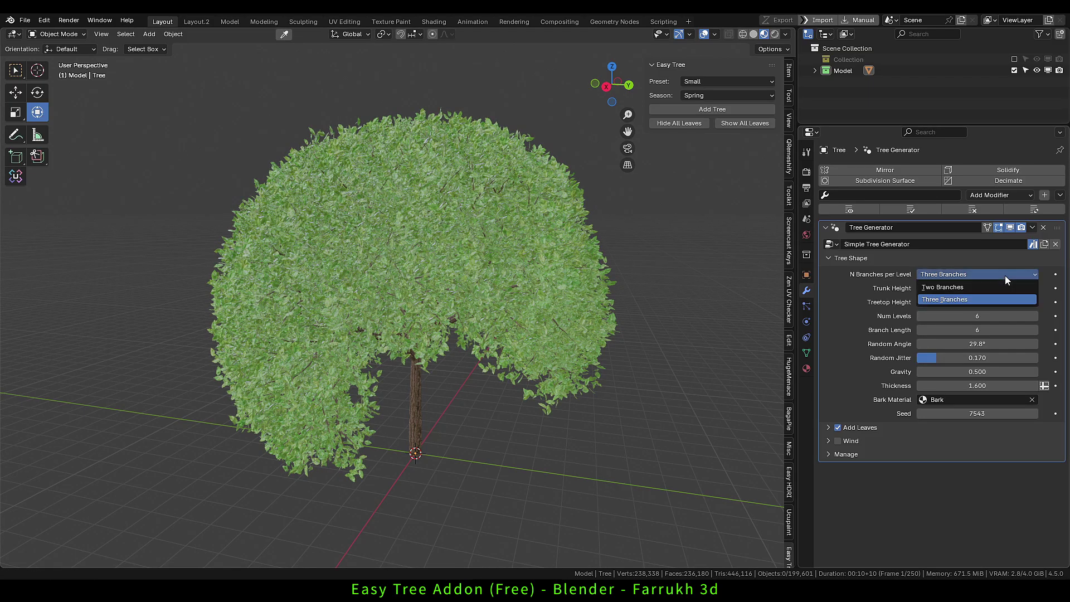
click(998, 289)
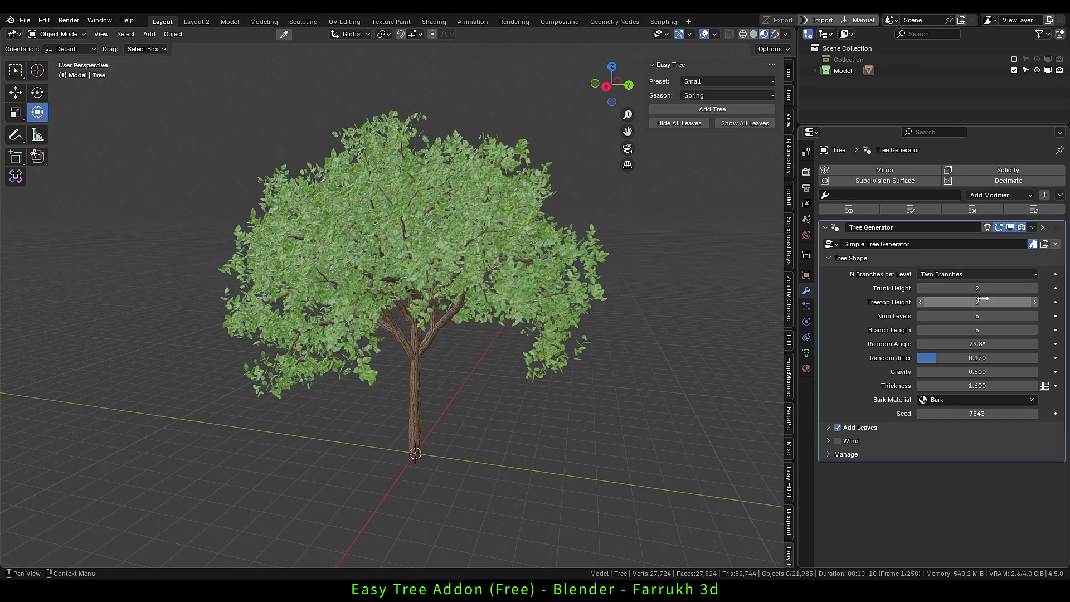
Set Trunk Height to 2 after testing values from 0 to 3
click(919, 288)
click(920, 288)
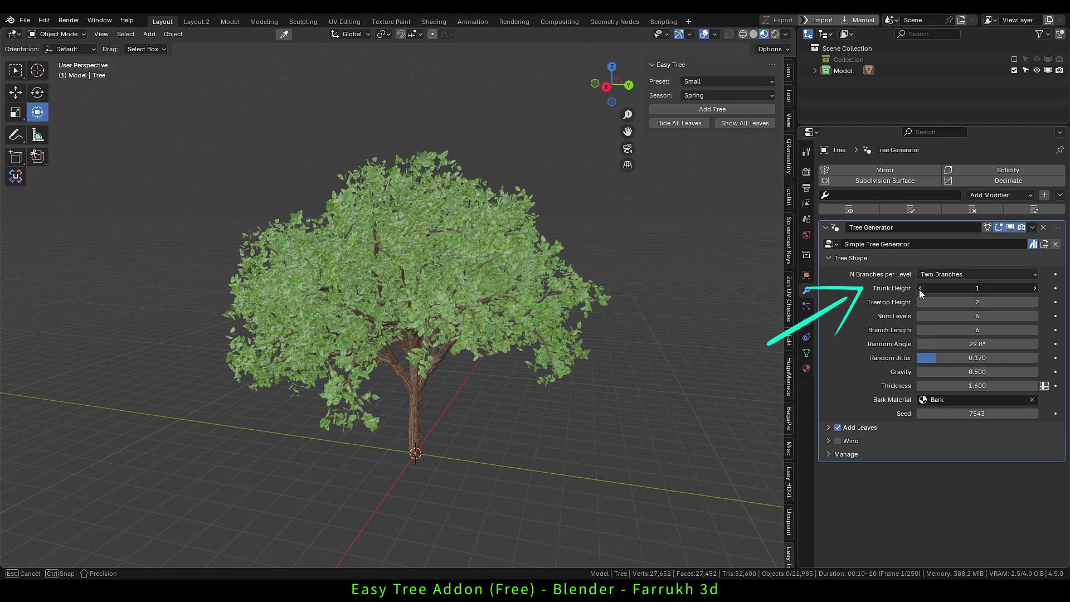
click(1035, 289)
click(1035, 288)
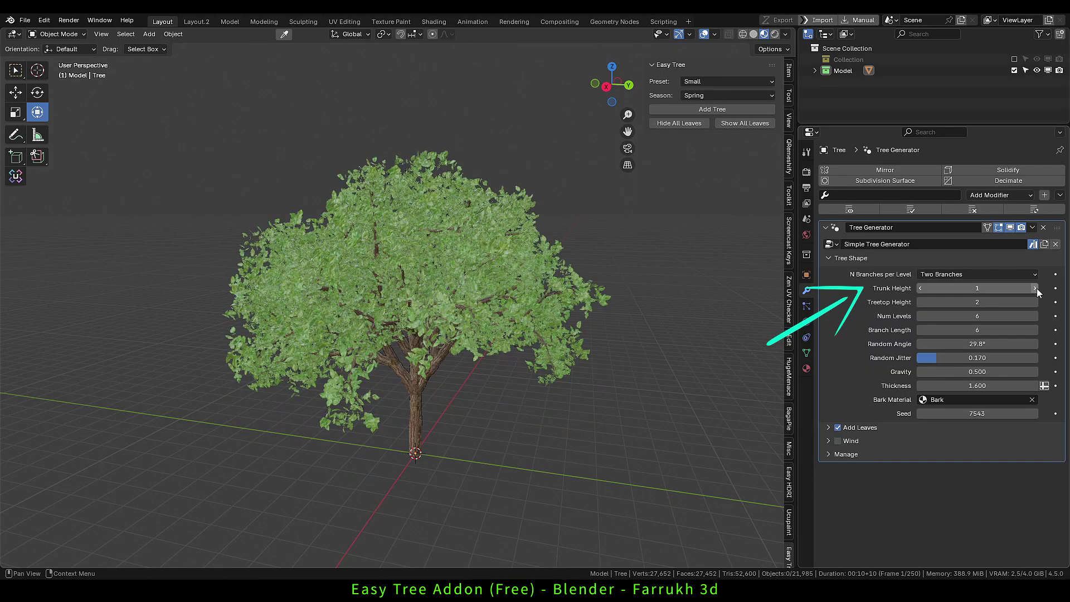
click(1034, 288)
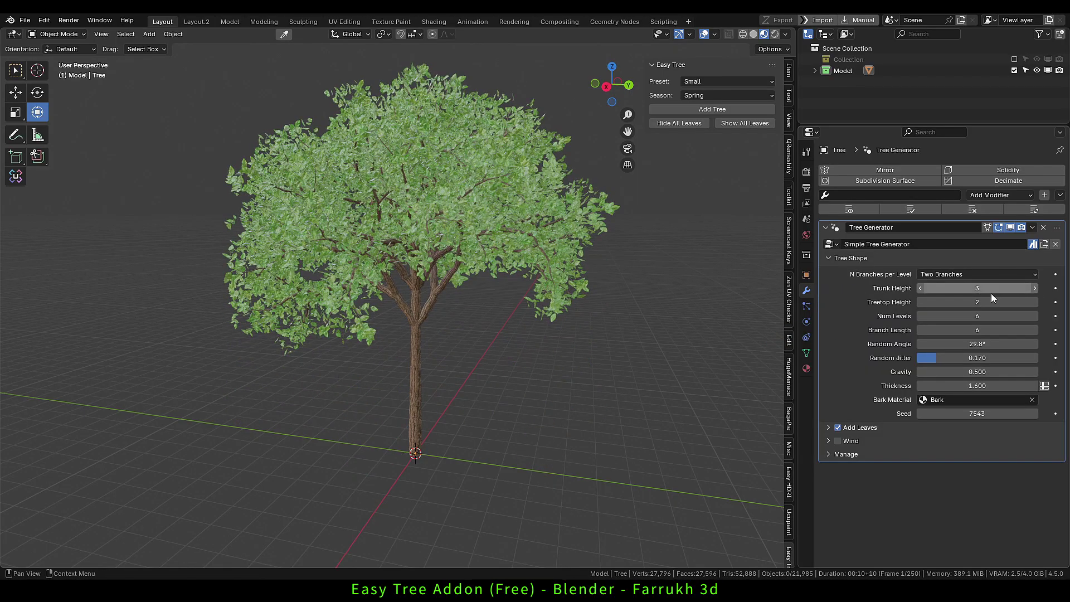
click(919, 288)
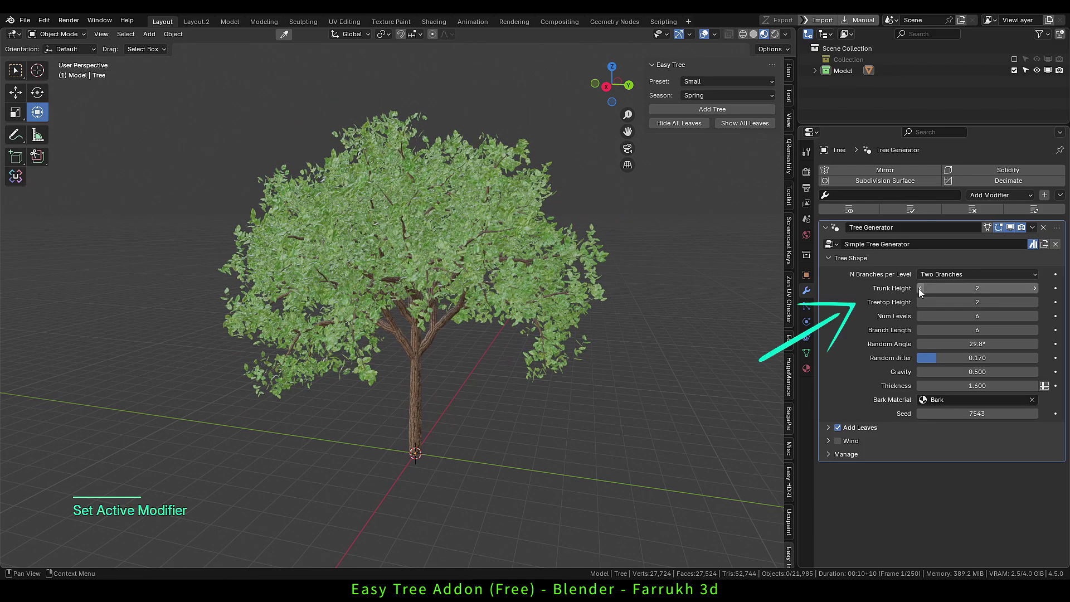
Raise Treetop Height to 6, then bring it back to 2
click(1034, 302)
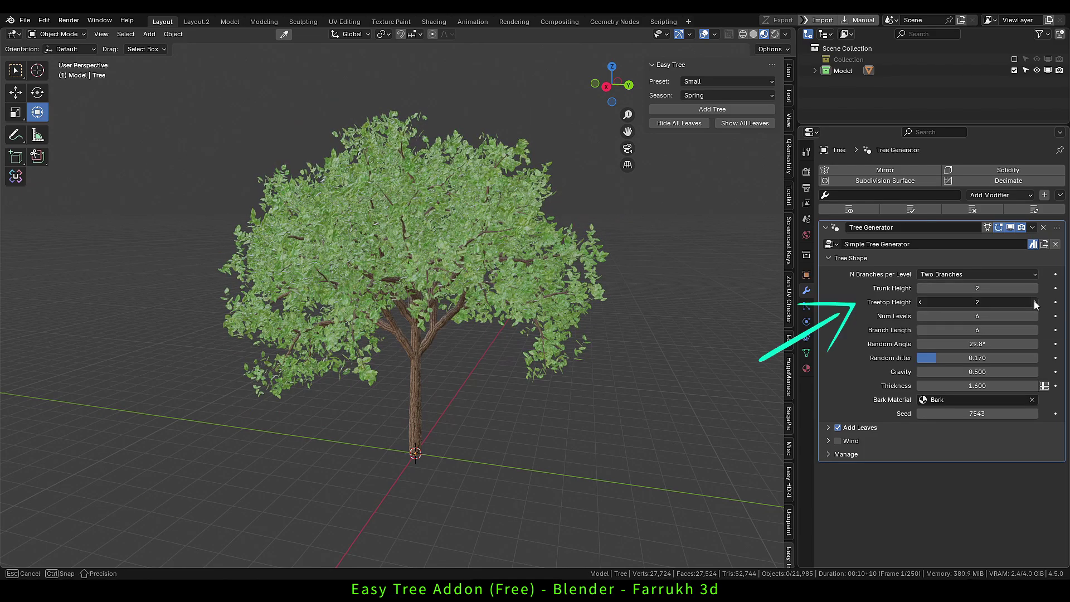
click(1034, 302)
click(1034, 302)
click(1034, 302)
scroll(503, 359, down, 2)
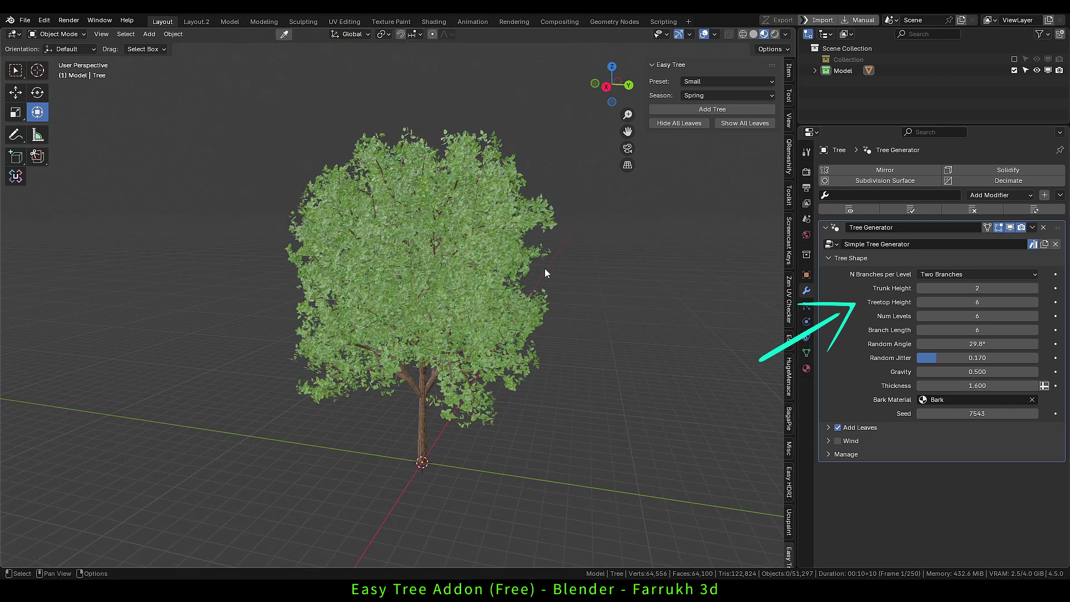
click(921, 302)
click(921, 302)
click(921, 302)
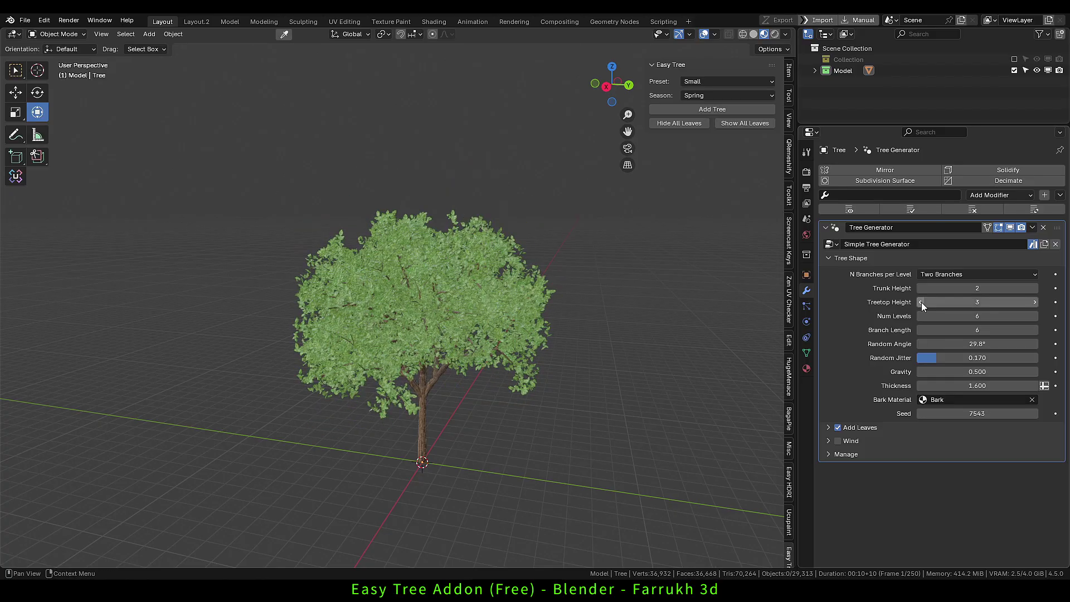
click(921, 302)
scroll(477, 464, up, 4)
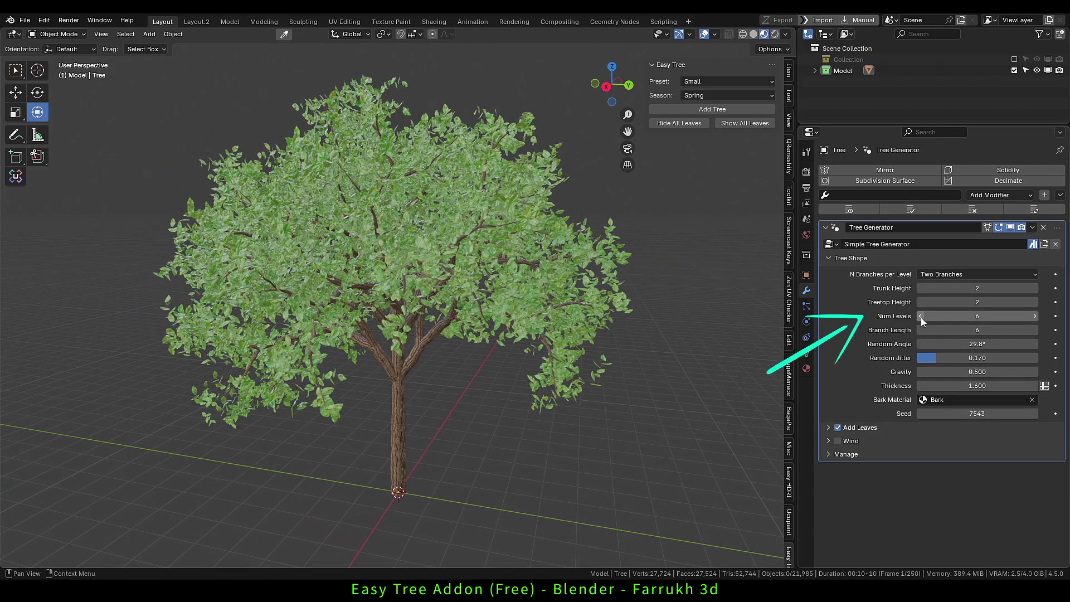
Lower Num Levels to 3, then restore it to 6
click(919, 316)
click(919, 316)
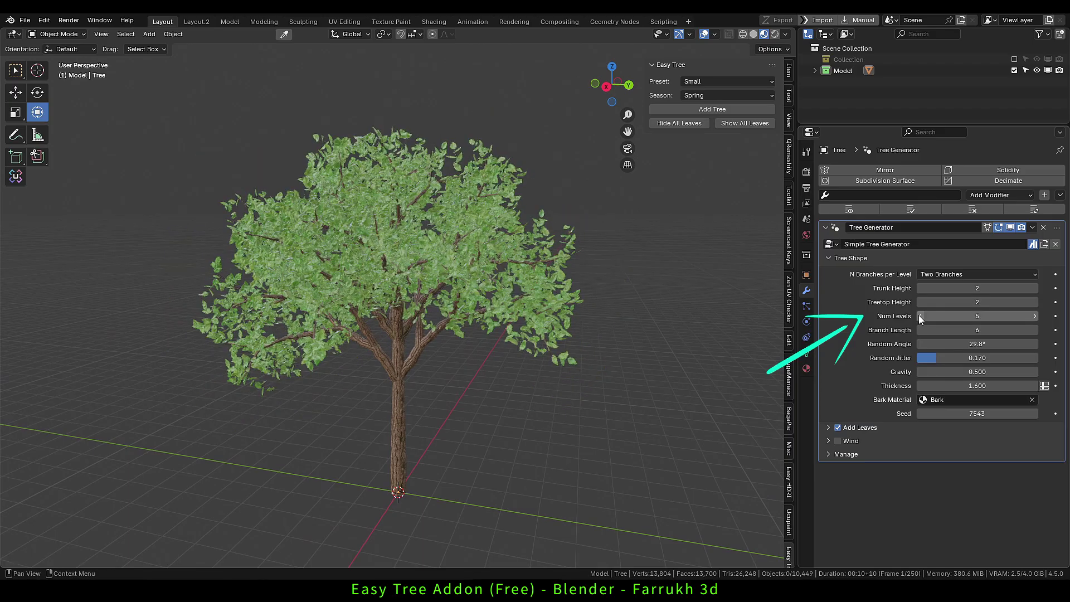
click(920, 316)
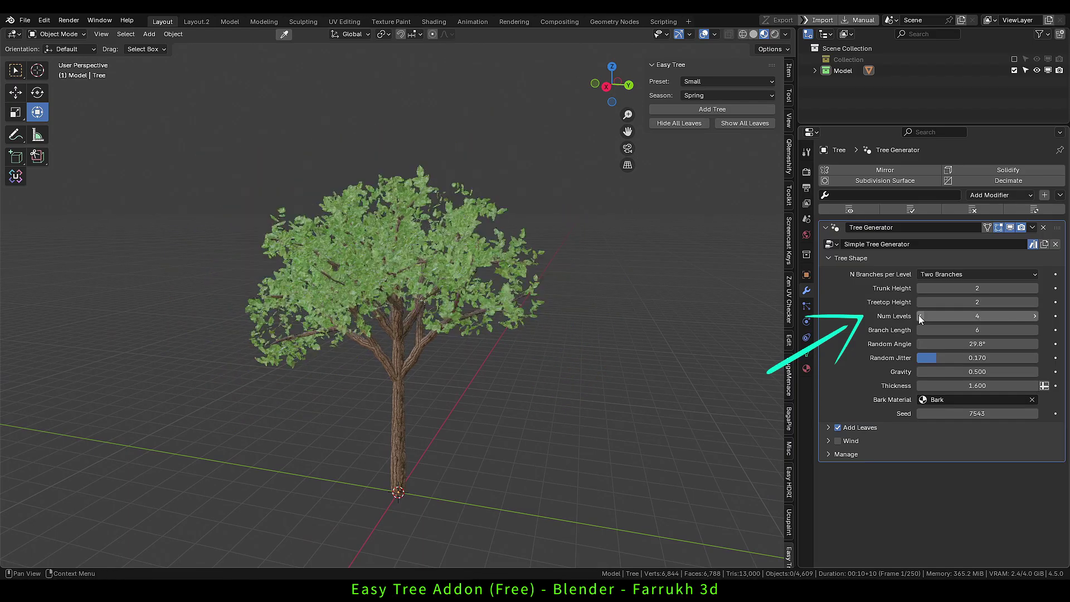
click(1034, 316)
click(1033, 316)
click(1033, 316)
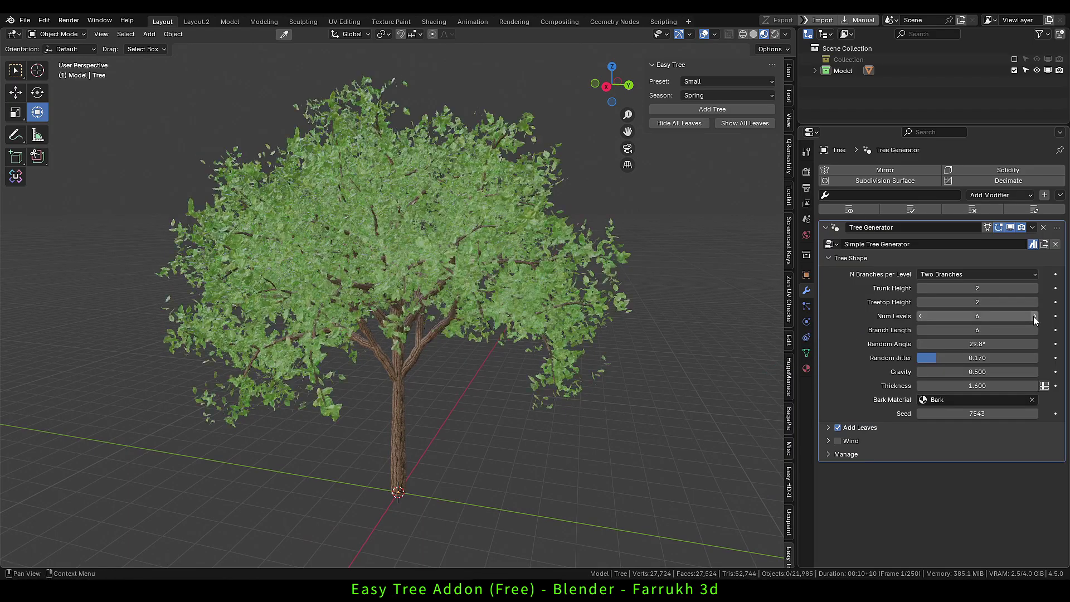
Shorten Branch Length to 3, then restore it to 6
click(921, 331)
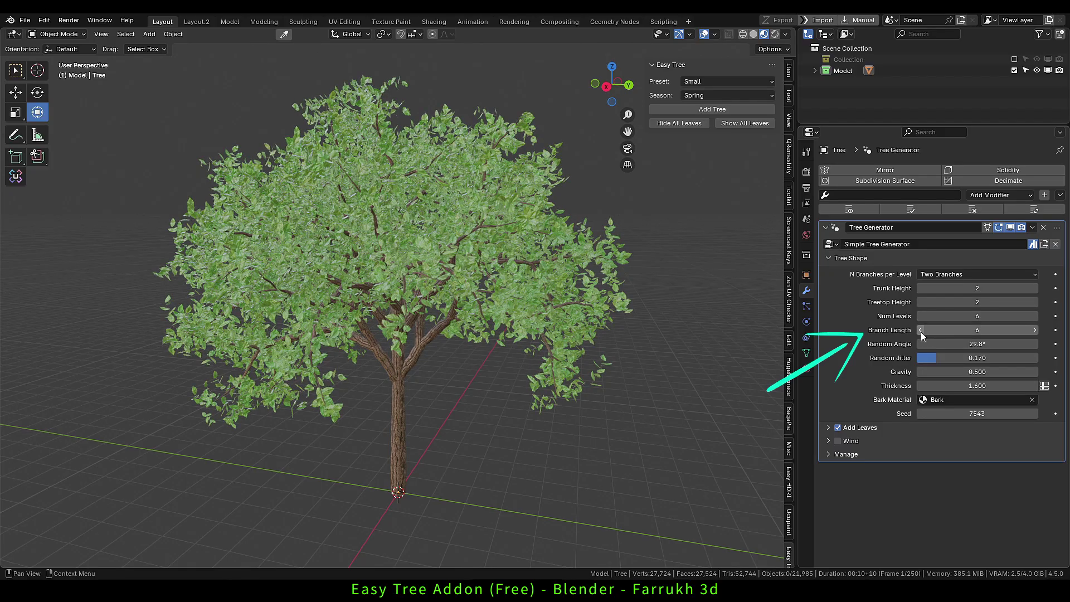
click(920, 331)
click(920, 330)
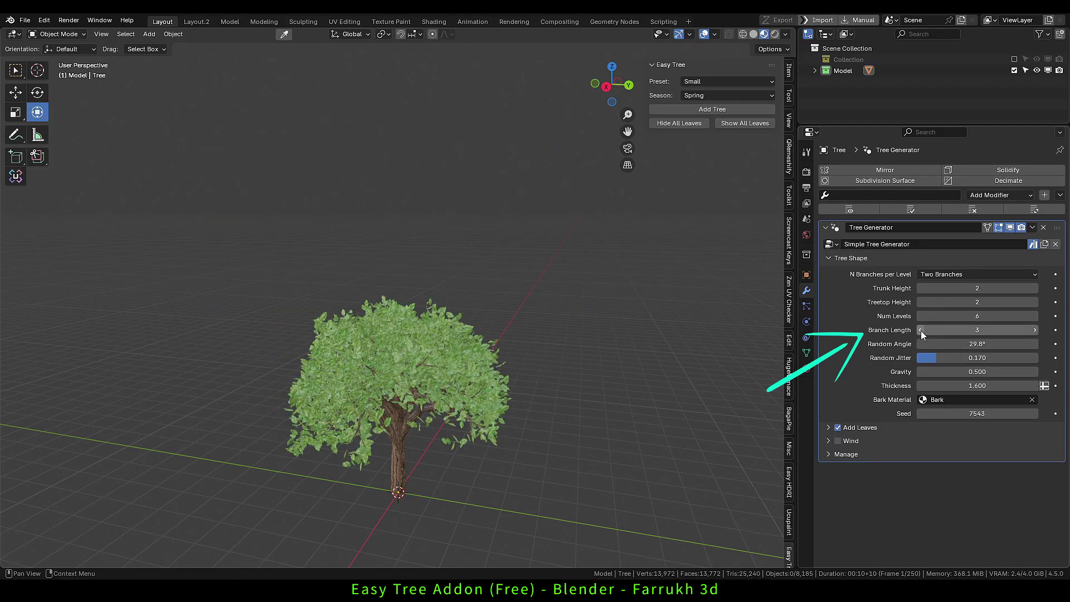
click(1035, 330)
click(1035, 330)
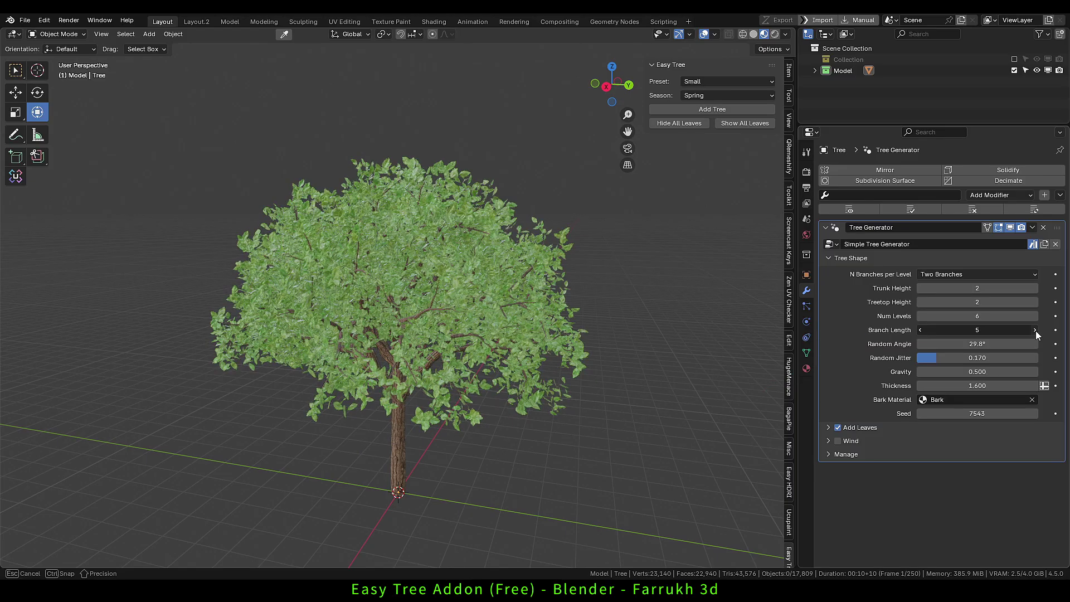
click(1035, 330)
Lower Random Angle to 29.2° and Random Jitter to 0.120, then orbit to inspect
mouse_move(1021, 343)
mouse_down()
mouse_move(942, 343)
mouse_move(1025, 344)
mouse_move(963, 343)
mouse_move(978, 344)
mouse_move(947, 360)
mouse_move(964, 360)
mouse_move(929, 360)
mouse_up()
mouse_move(947, 372)
mouse_down()
mouse_move(1037, 382)
mouse_move(1014, 382)
mouse_up()
scroll(547, 379, down, 5)
middle_drag(505, 382, 515, 378)
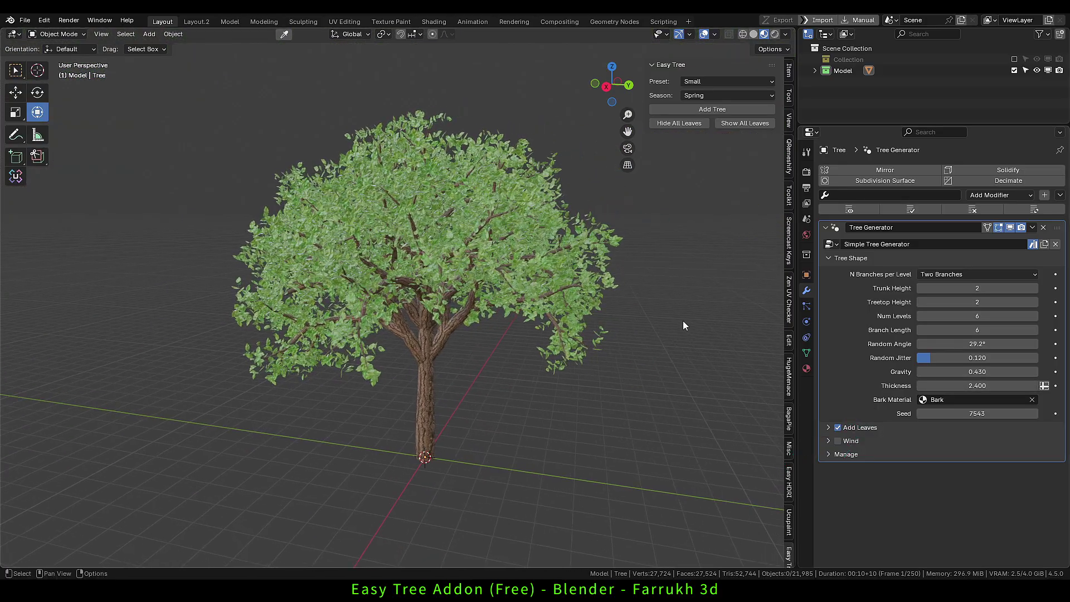
middle_drag(616, 339, 599, 346)
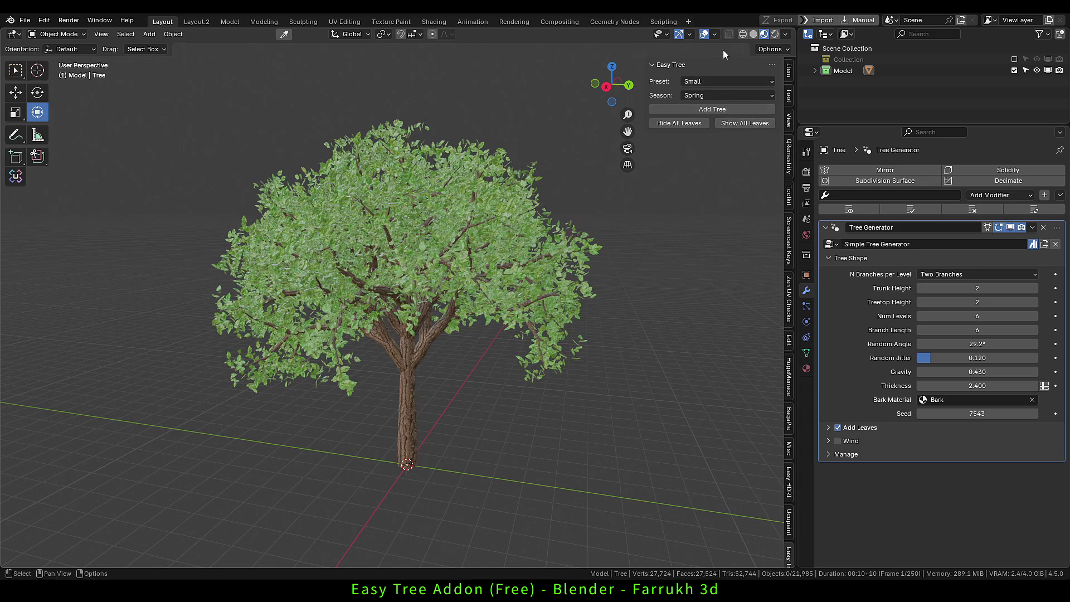
Enable Statistics in Viewport Overlays to show vertex, face and triangle counts
click(715, 34)
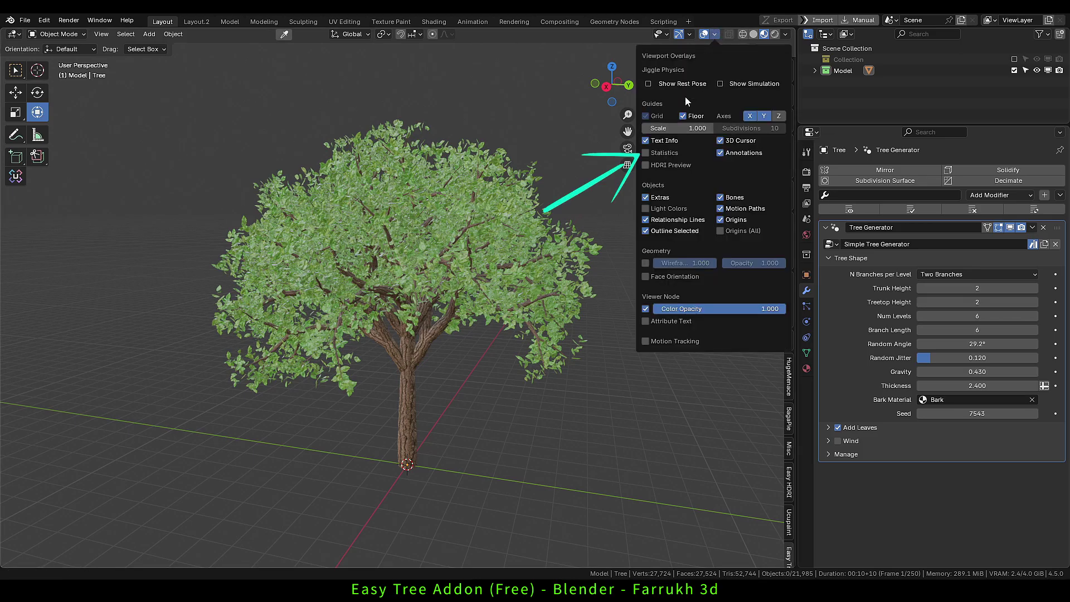
click(646, 152)
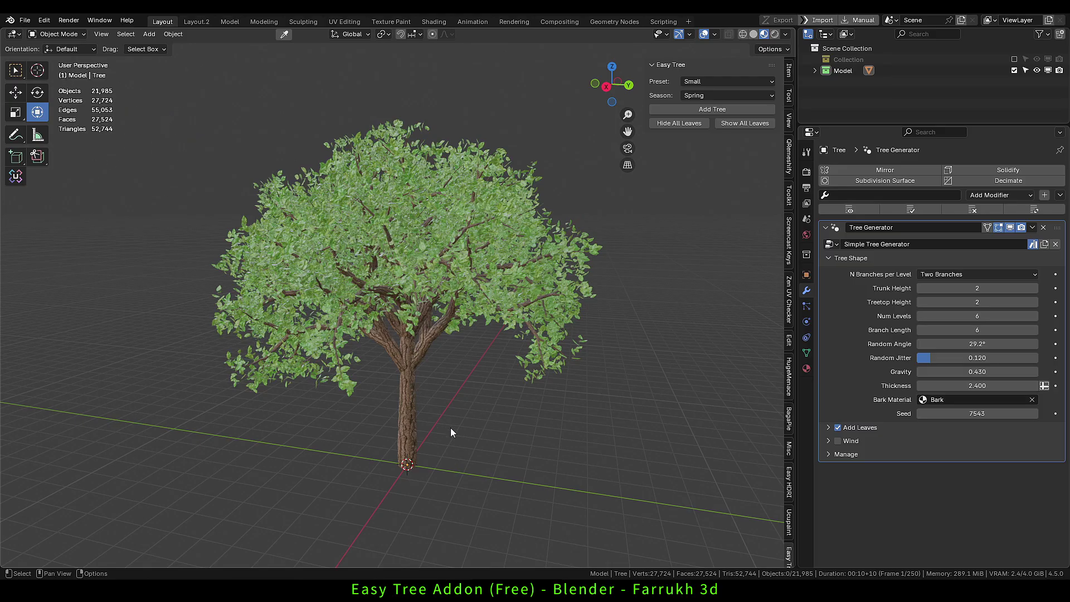
middle_drag(493, 473, 509, 430)
key(z)
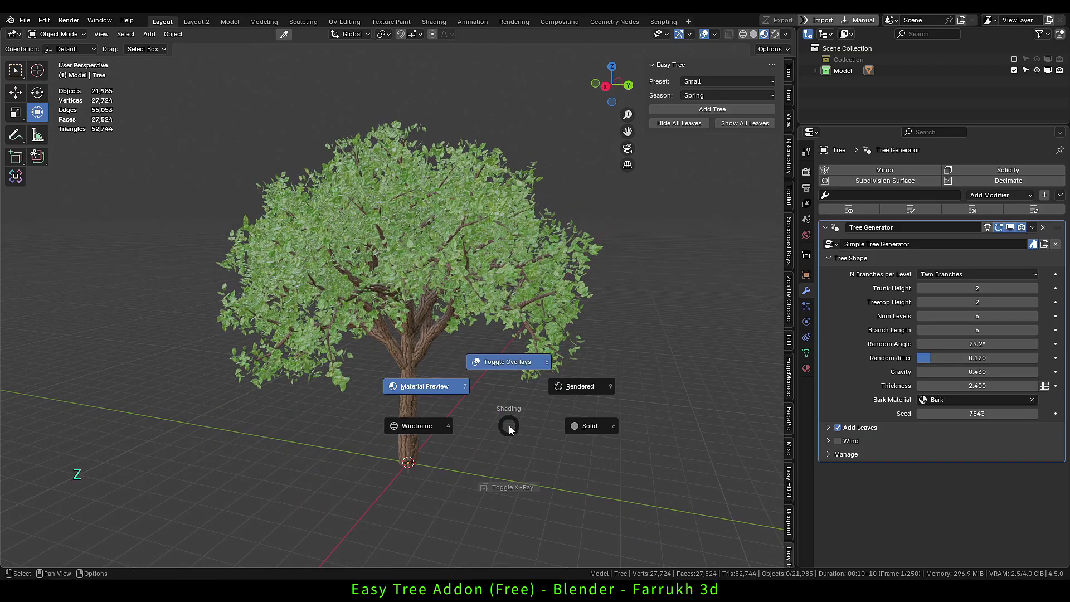
click(578, 426)
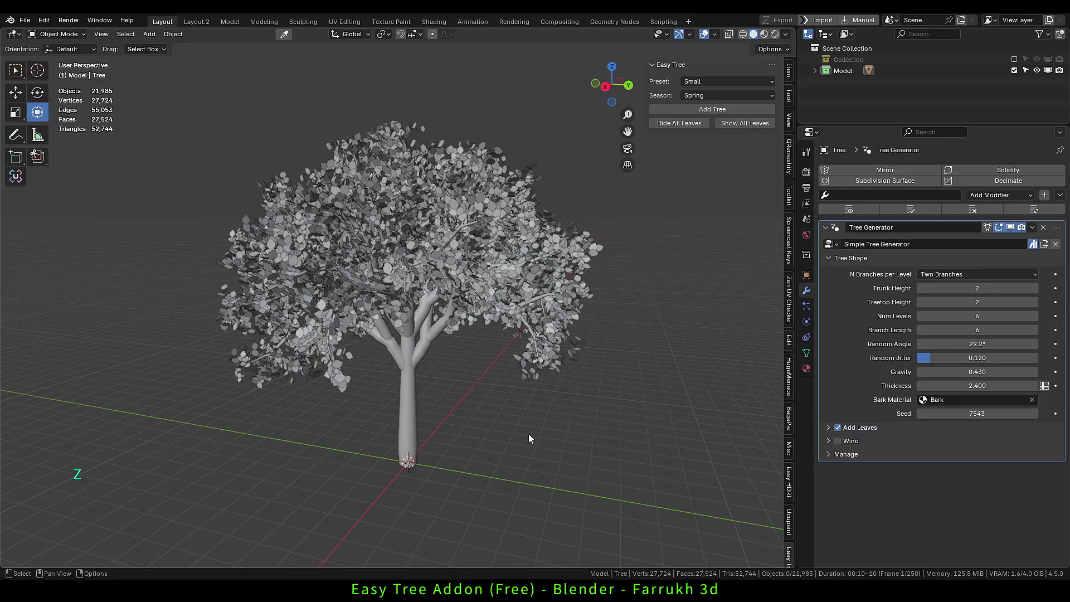
mouse_move(528, 433)
middle_down()
mouse_move(455, 415)
mouse_move(487, 429)
mouse_move(530, 428)
middle_up()
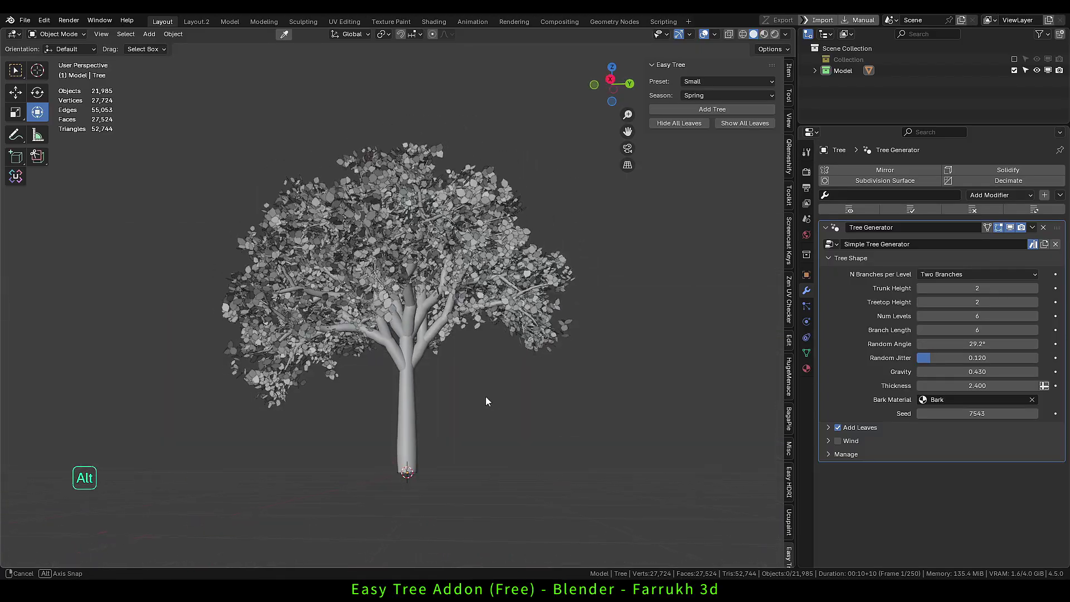
middle_drag(486, 397, 406, 379)
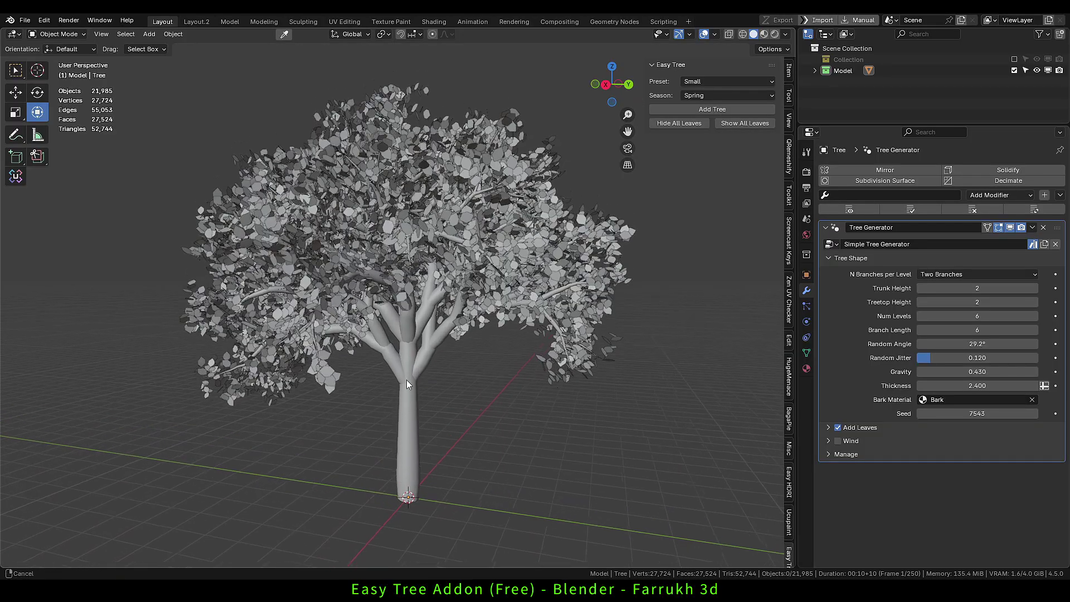
key(z)
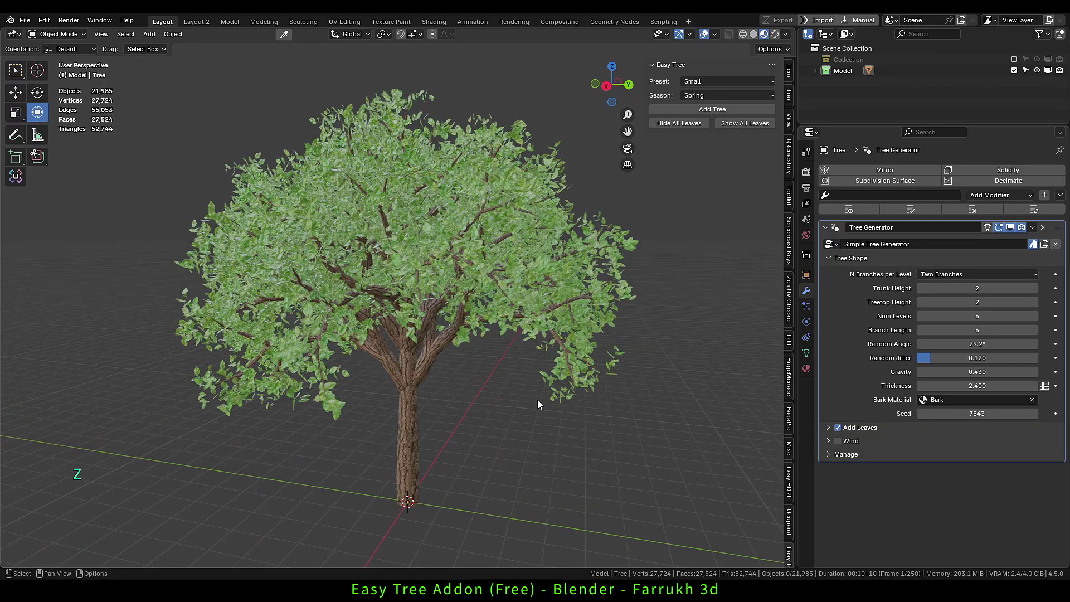
Expand the leaf settings and check the Leaf Type list, keeping Beech
click(828, 429)
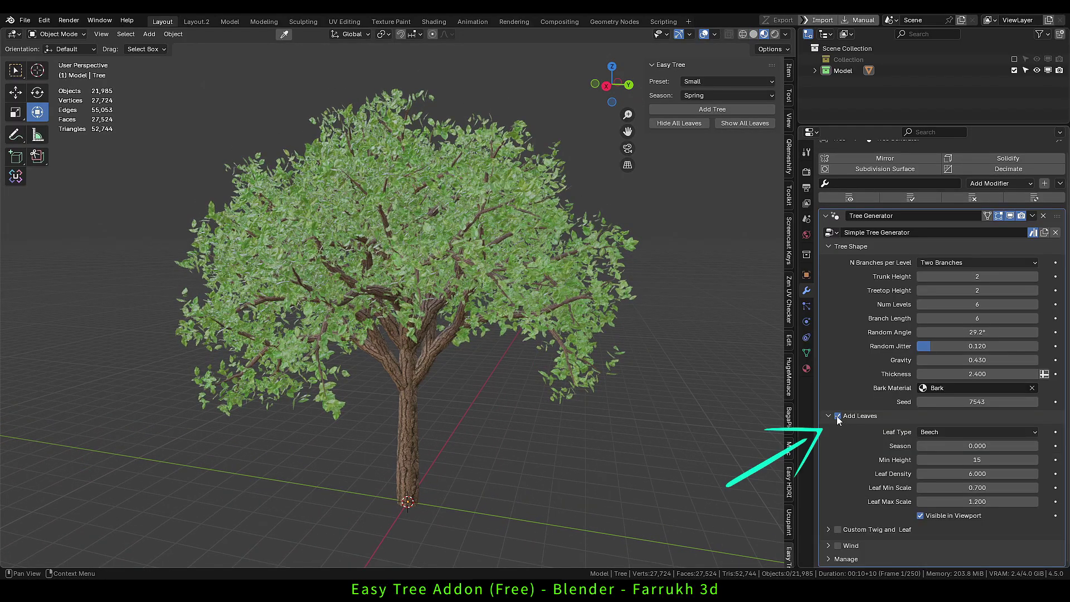
click(936, 433)
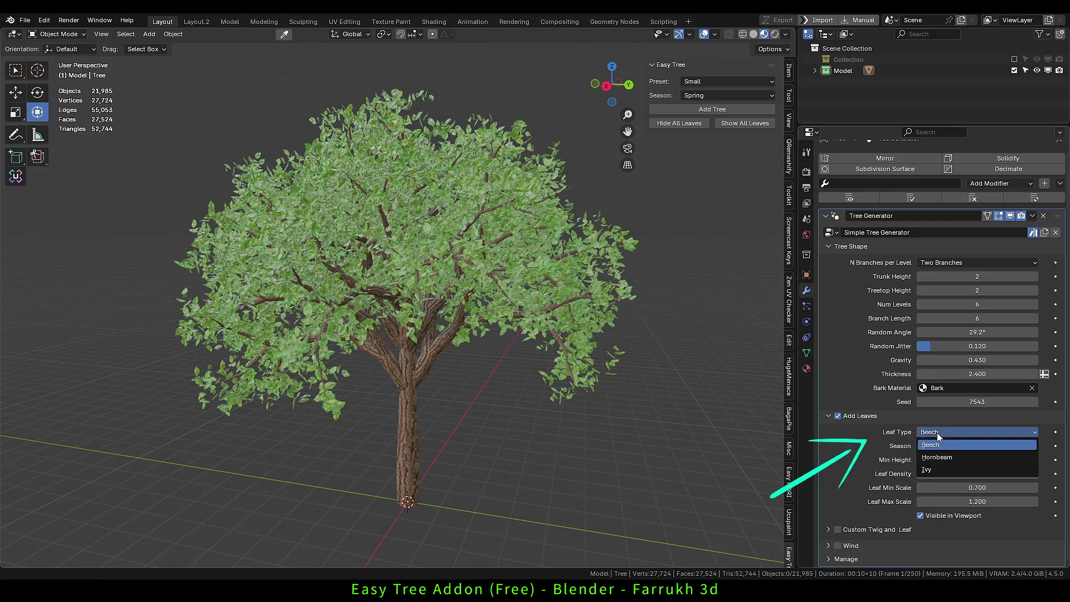
click(941, 435)
scroll(467, 253, up, 6)
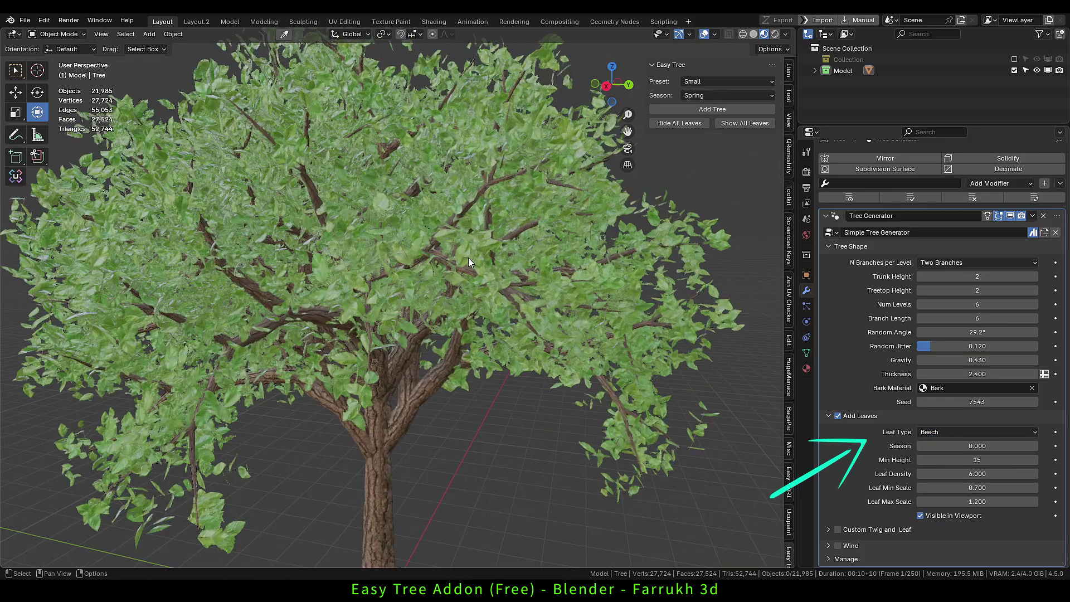
scroll(482, 277, up, 4)
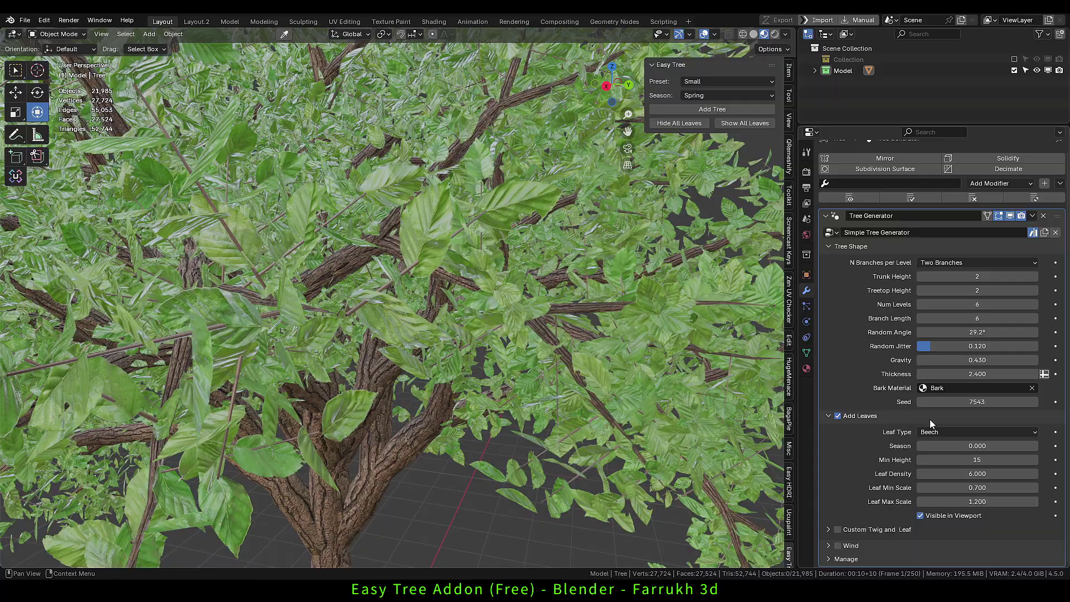
Try Hornbeam and Ivy leaf types, then settle on Beech
click(948, 431)
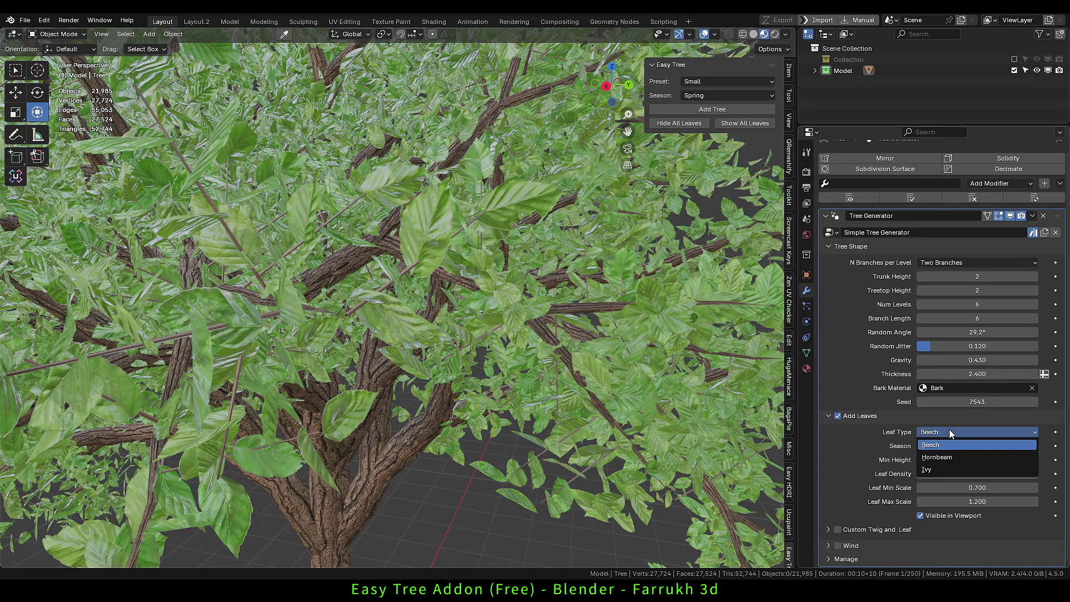
click(941, 458)
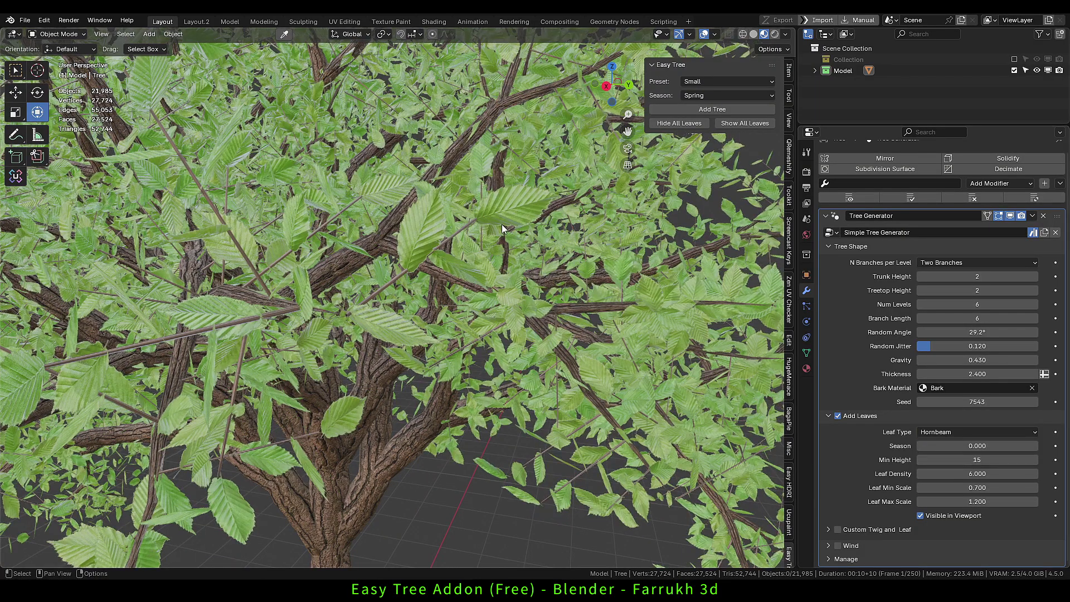
click(936, 433)
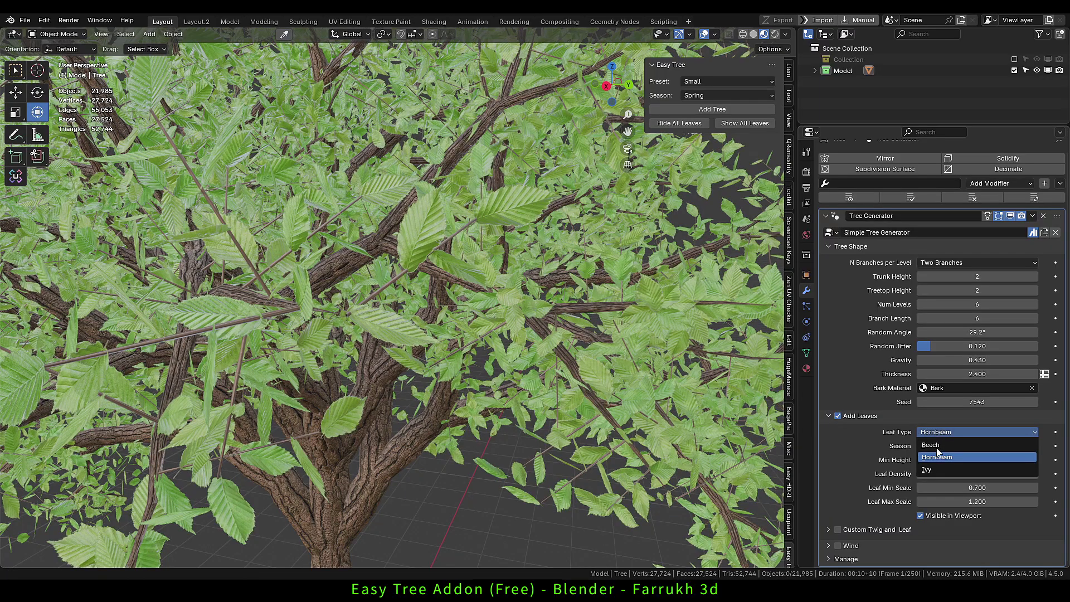
click(935, 470)
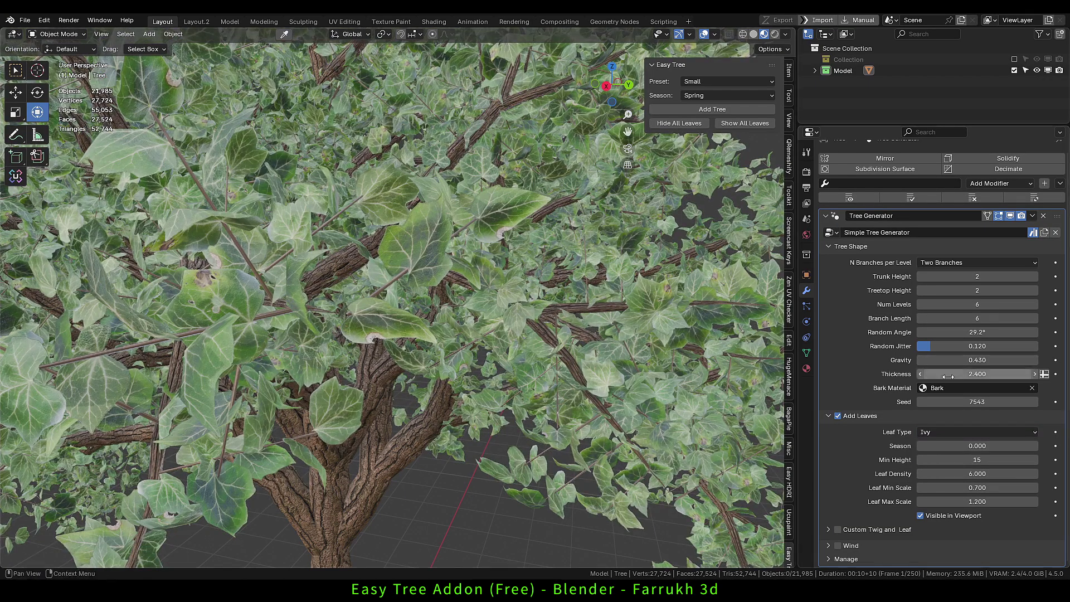
click(942, 432)
click(944, 444)
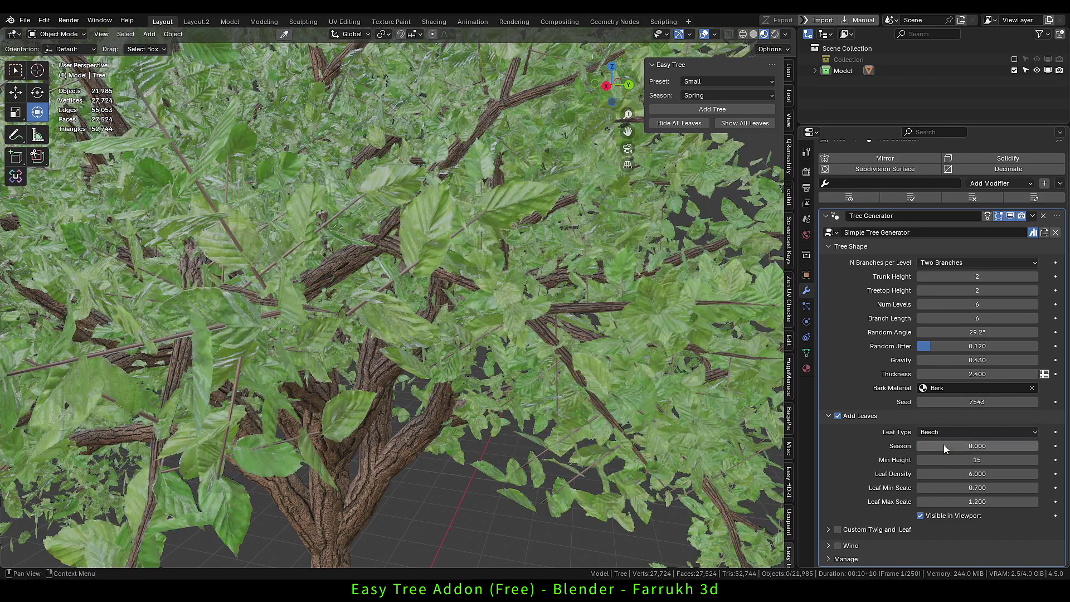
scroll(480, 323, down, 5)
scroll(482, 324, down, 2)
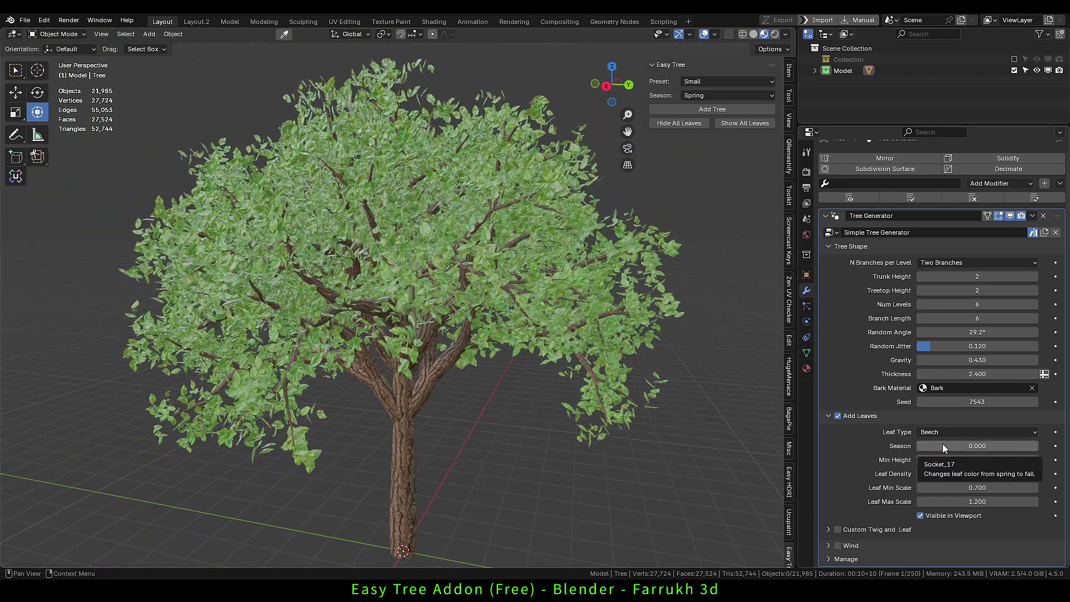
Set Min Height to 13 and try Leaf Density values 2 and 1
drag(942, 445, 979, 463)
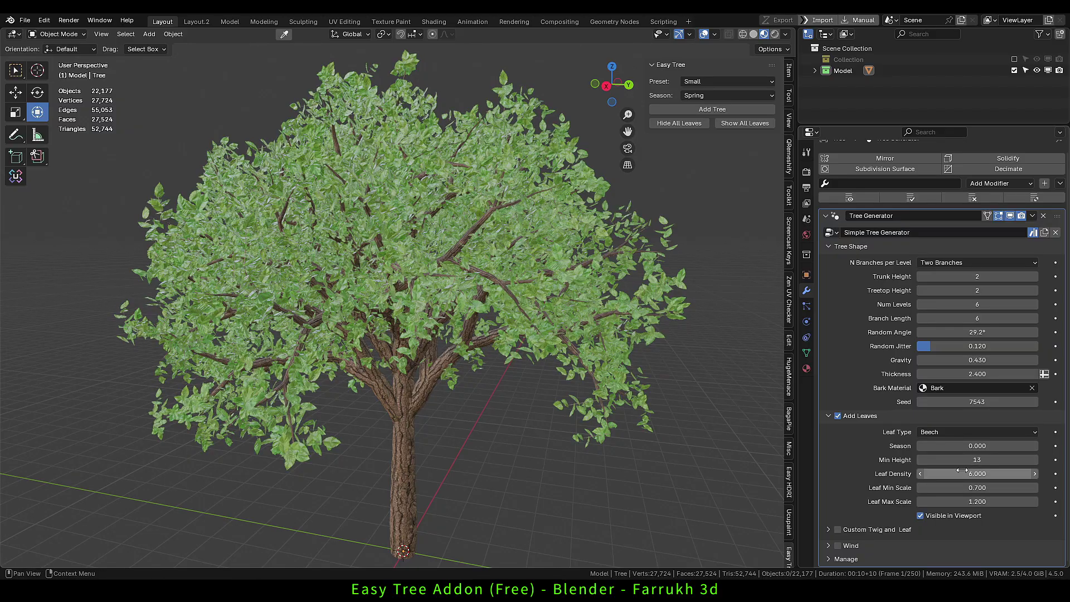
click(963, 473)
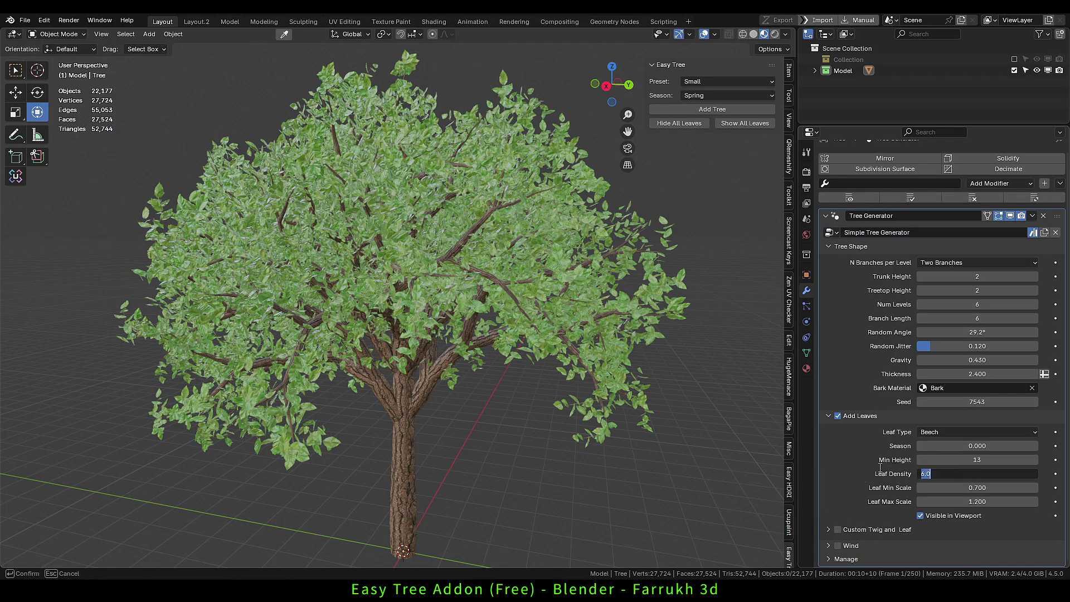
text(2)
key(Return)
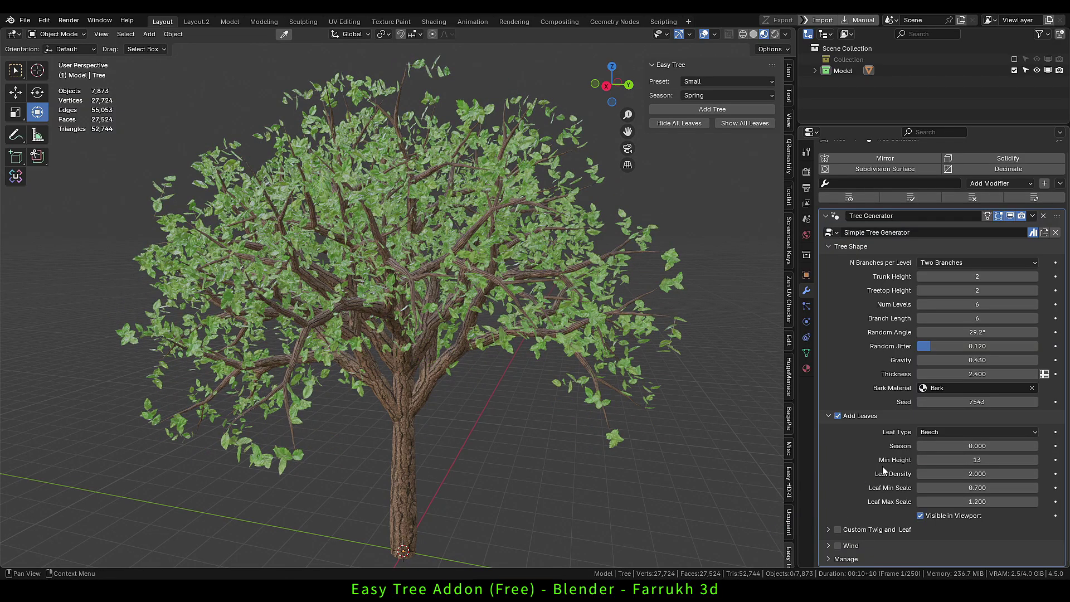
click(956, 472)
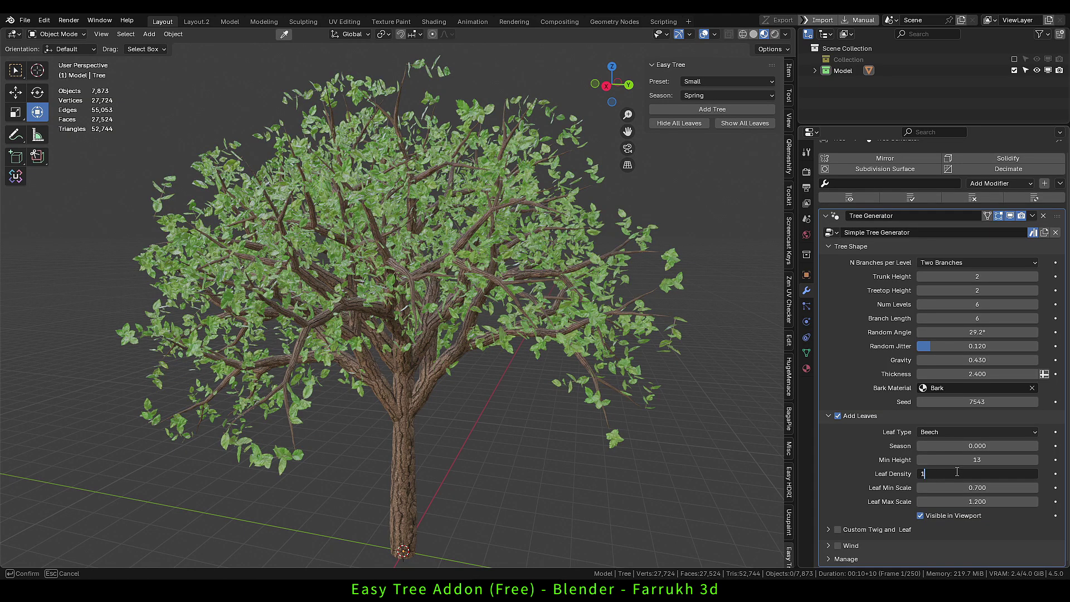
text(1)
key(Return)
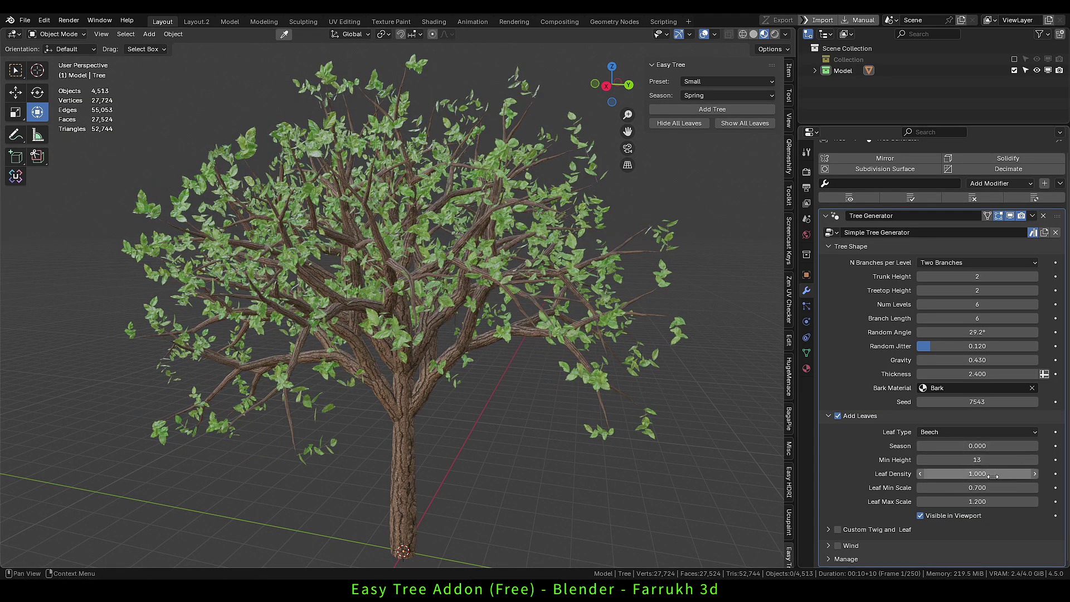
Set Leaf Density to 5 and drag Leaf Min Scale down to 0.14
click(969, 474)
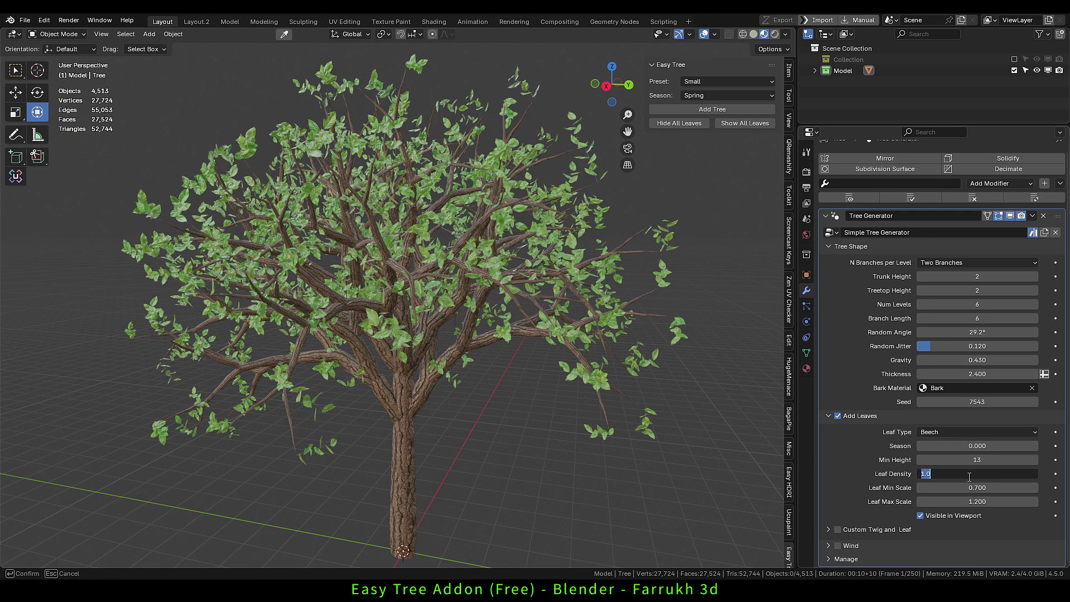
text(5)
key(Return)
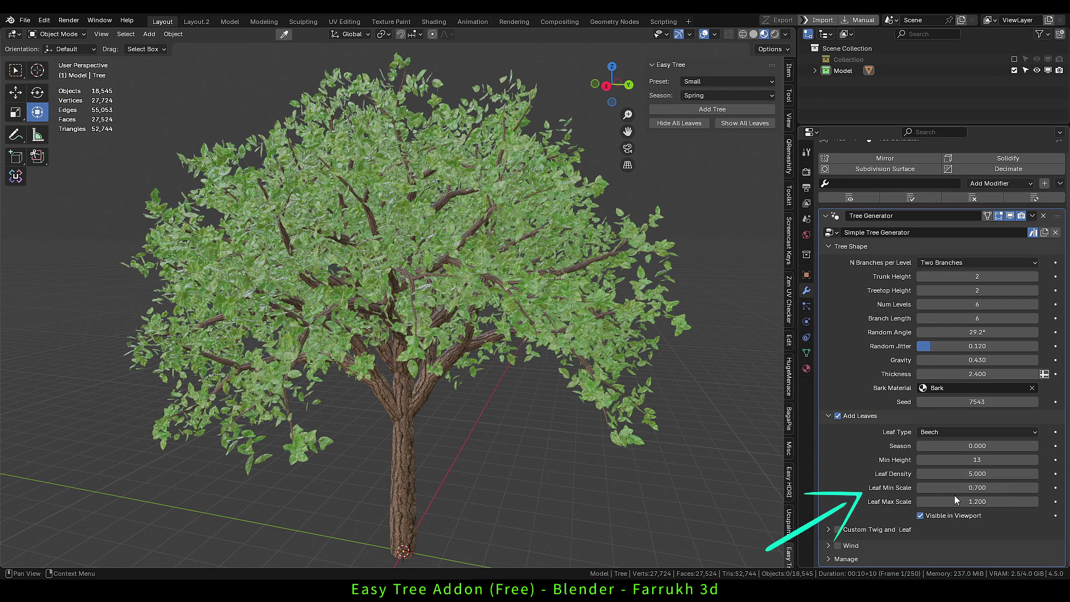
mouse_move(956, 488)
mouse_down()
mouse_move(924, 489)
mouse_move(999, 502)
mouse_move(947, 502)
mouse_move(965, 502)
mouse_up()
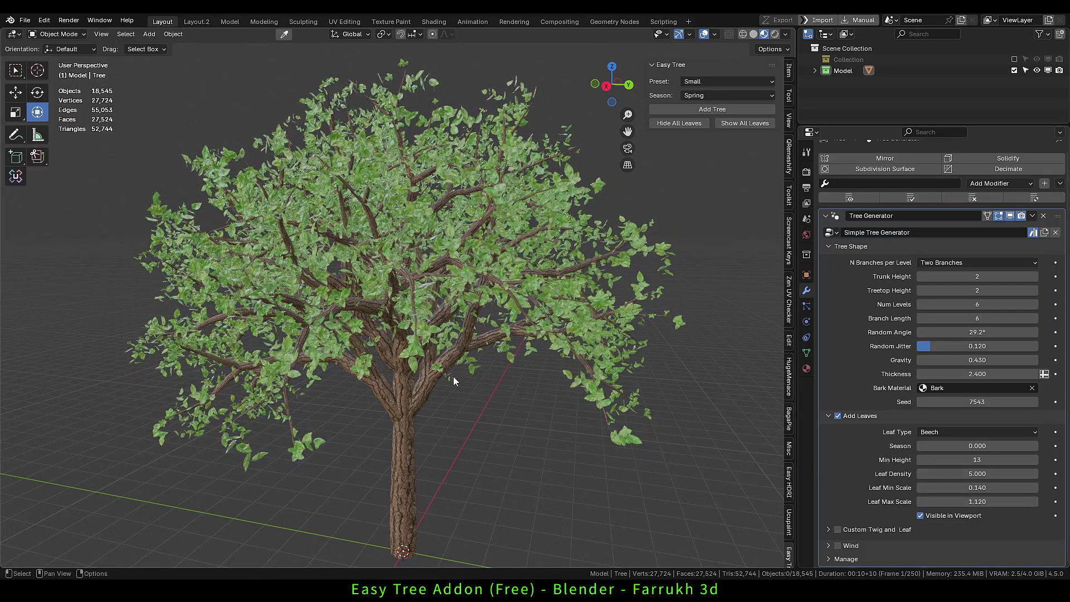
mouse_move(453, 376)
middle_down()
mouse_move(438, 362)
mouse_move(447, 374)
middle_up()
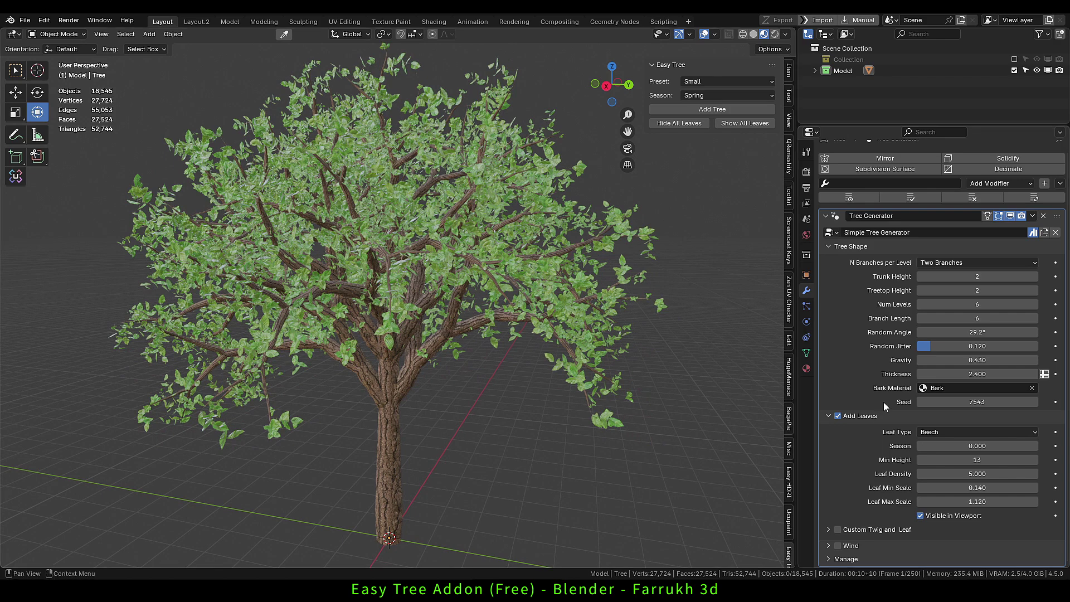
Enable Custom Twig and Leaf, then orbit around the now leafless tree
click(833, 531)
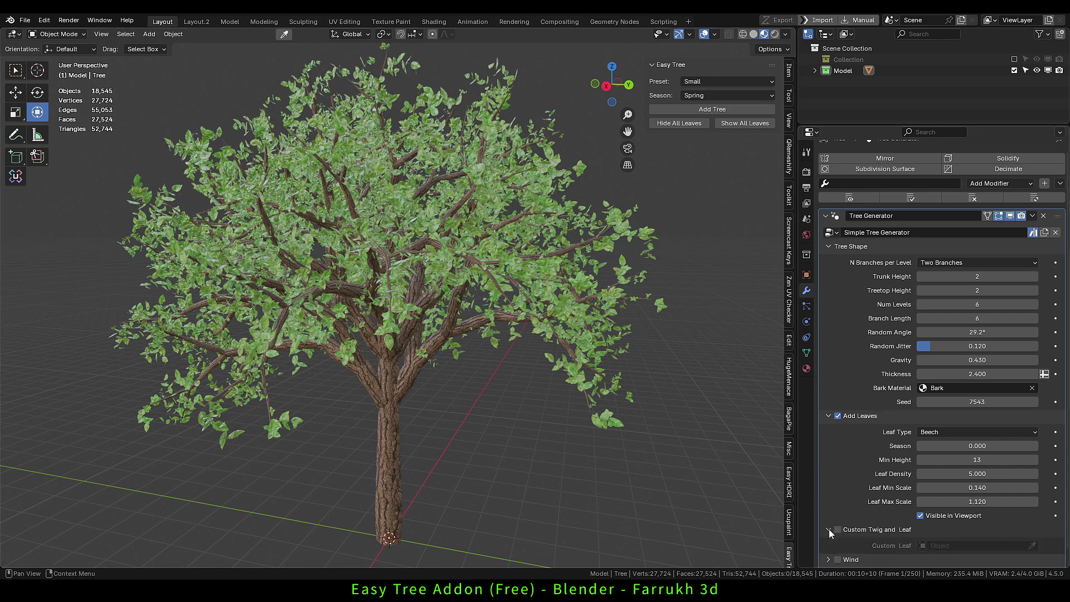
scroll(841, 521, down, 1)
click(837, 517)
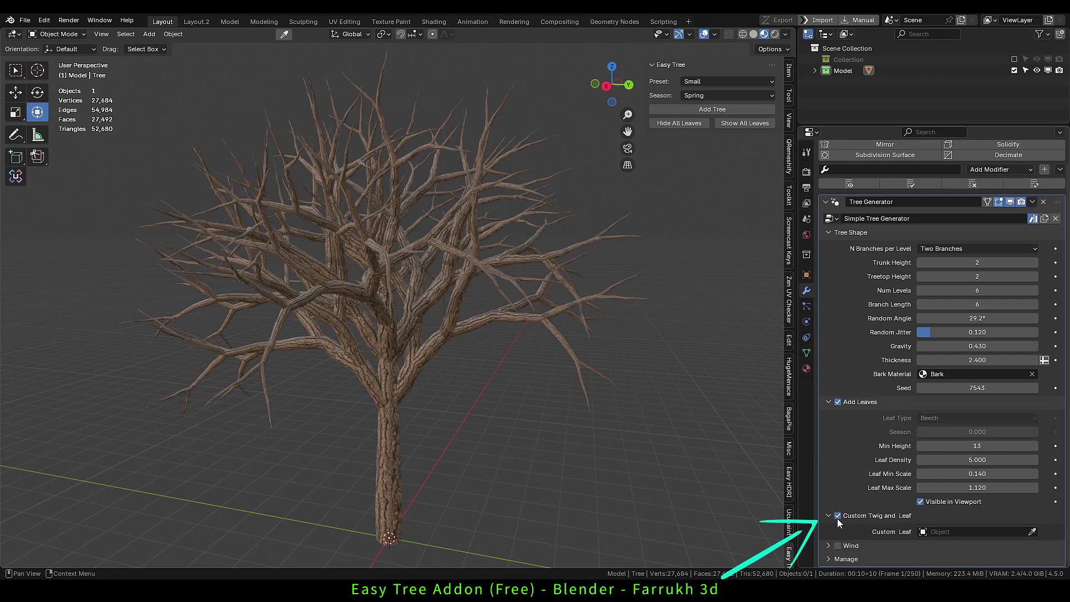
middle_drag(511, 456, 639, 469)
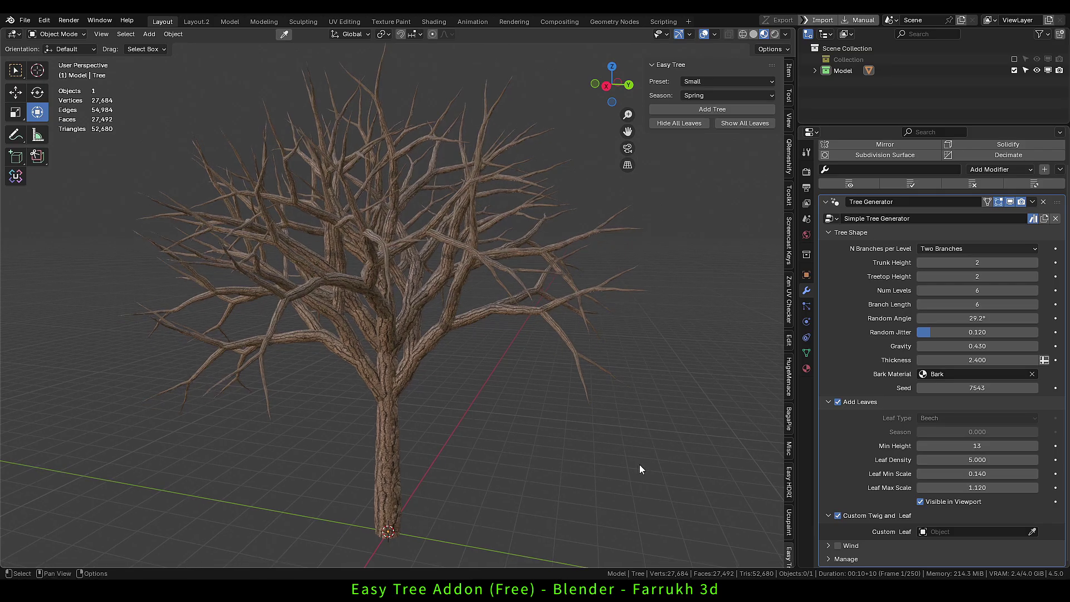
scroll(419, 348, down, 4)
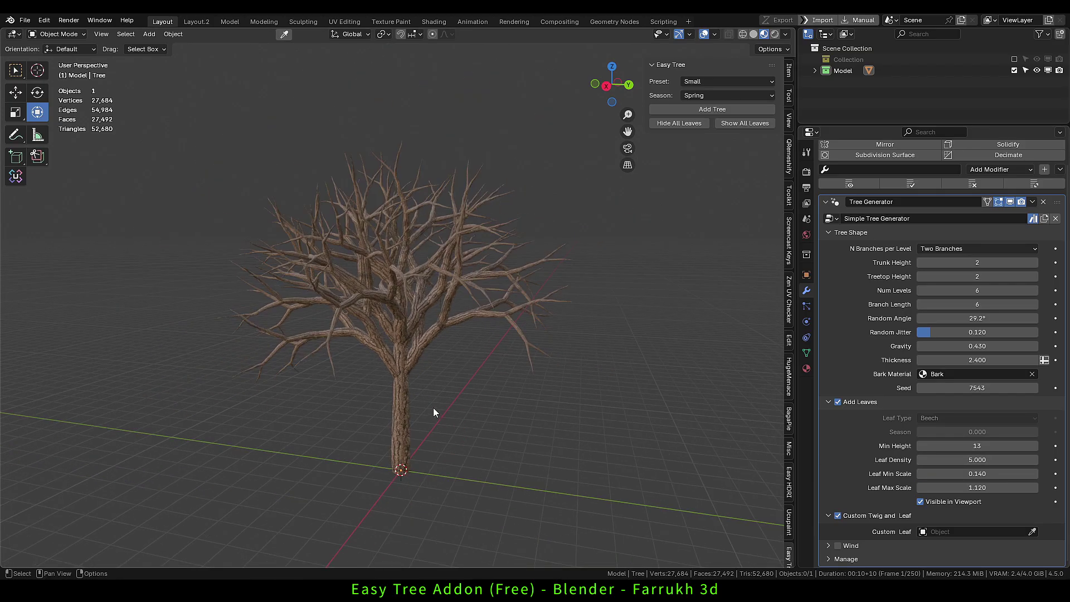
alt+middle_drag(433, 407, 459, 432)
scroll(482, 435, up, 3)
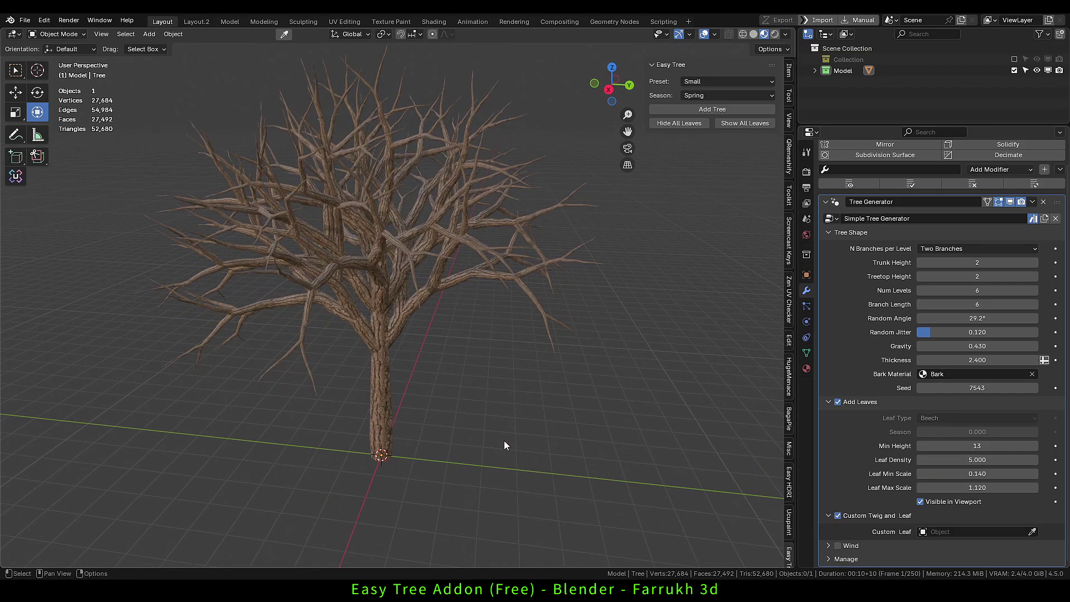
Add a torus at the tree base and set its Major Segments to 12
key(shift+a)
mouse_move(493, 350)
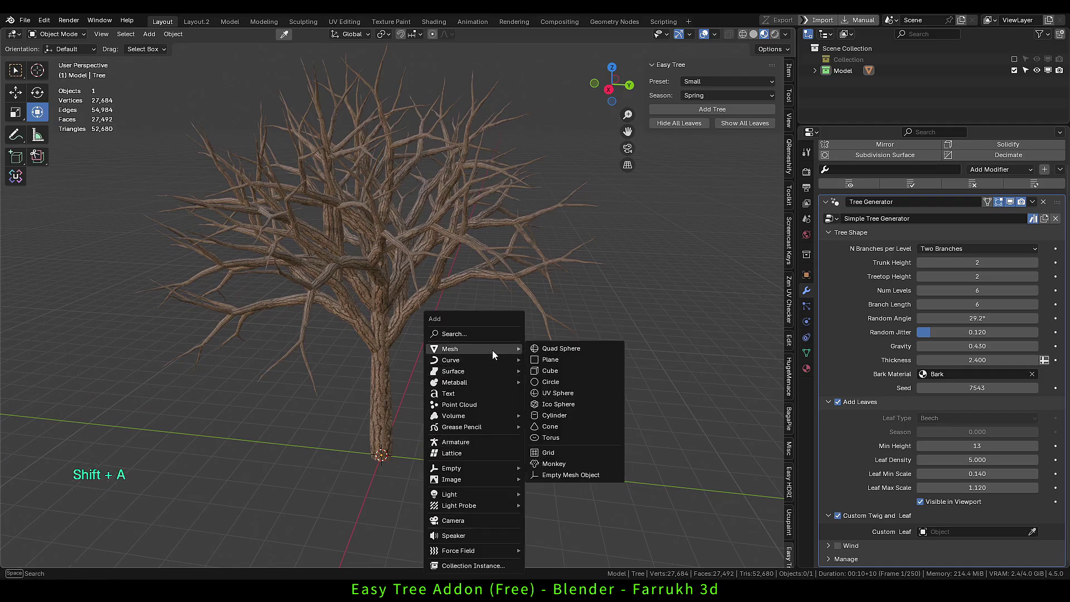
click(563, 435)
scroll(363, 493, up, 4)
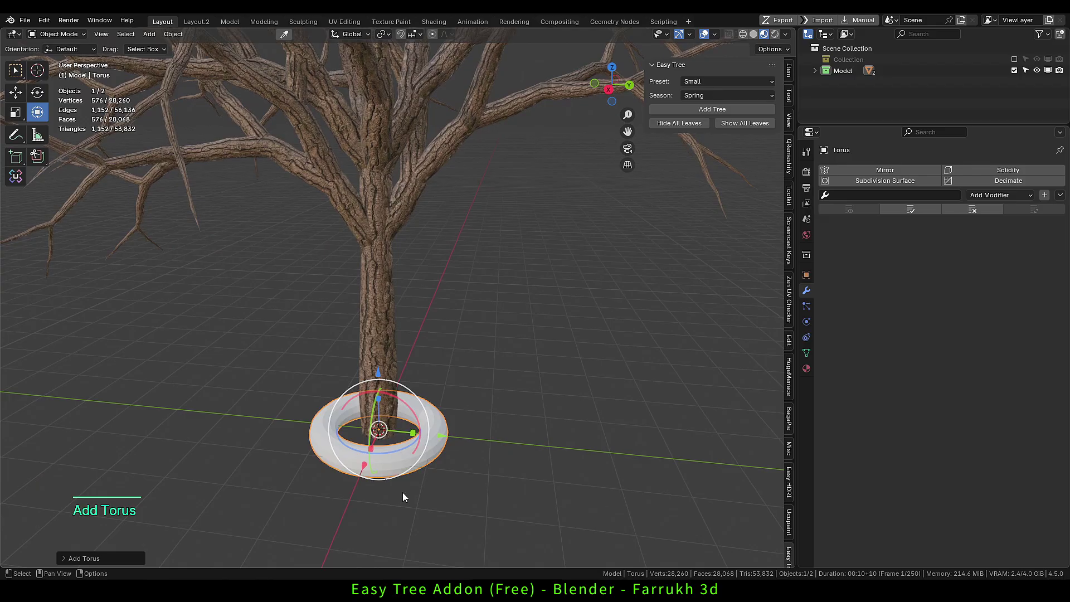
scroll(404, 495, up, 2)
click(111, 558)
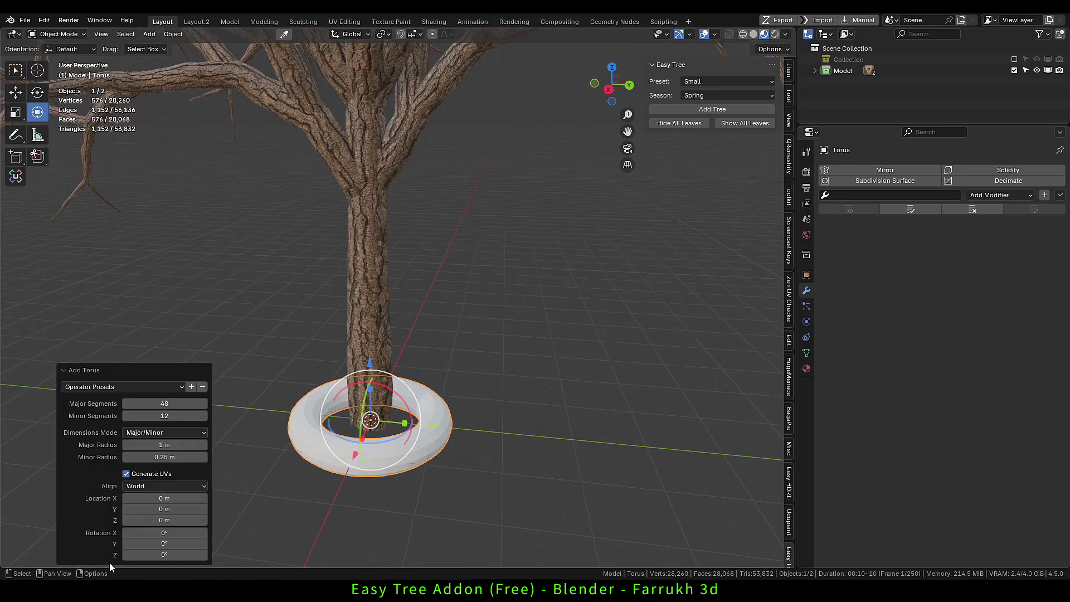
click(163, 405)
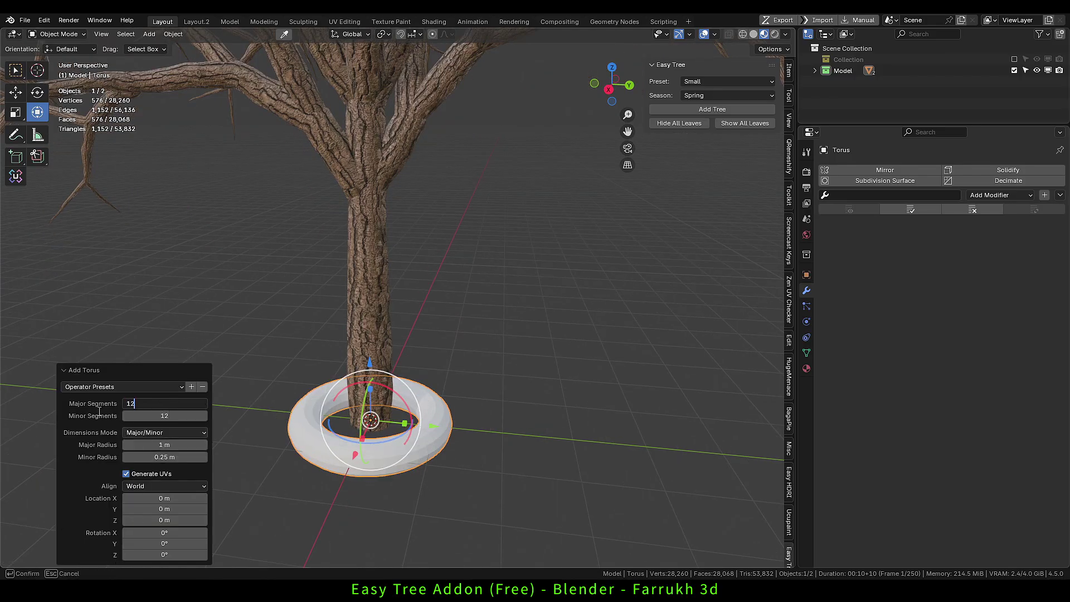
text(12)
key(Return)
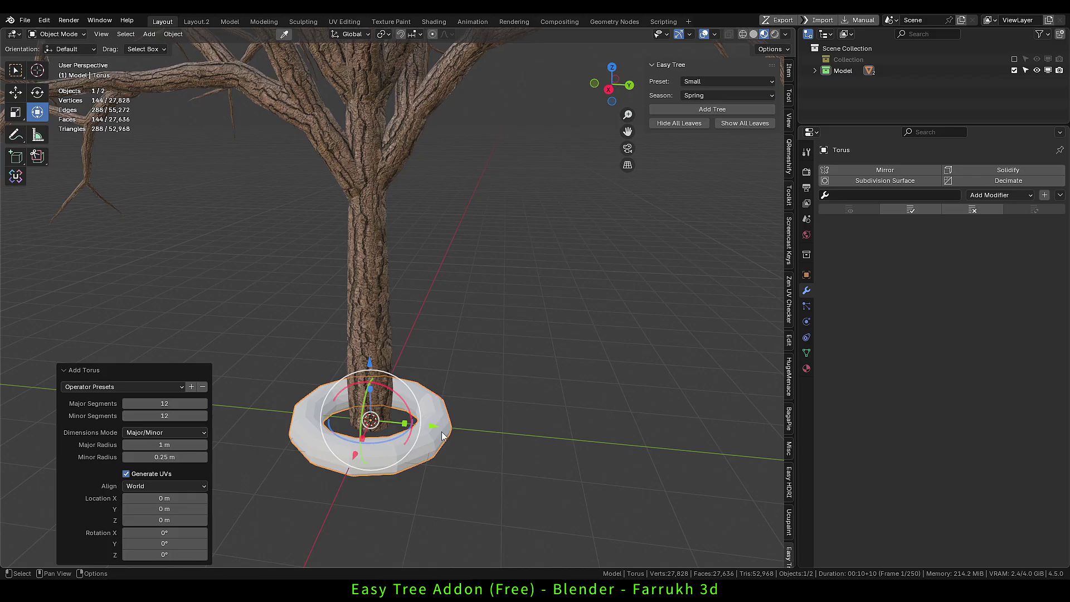
Move the torus about 3 m along Y beside the trunk and reselect the tree
drag(430, 426, 647, 422)
middle_drag(654, 393, 535, 366)
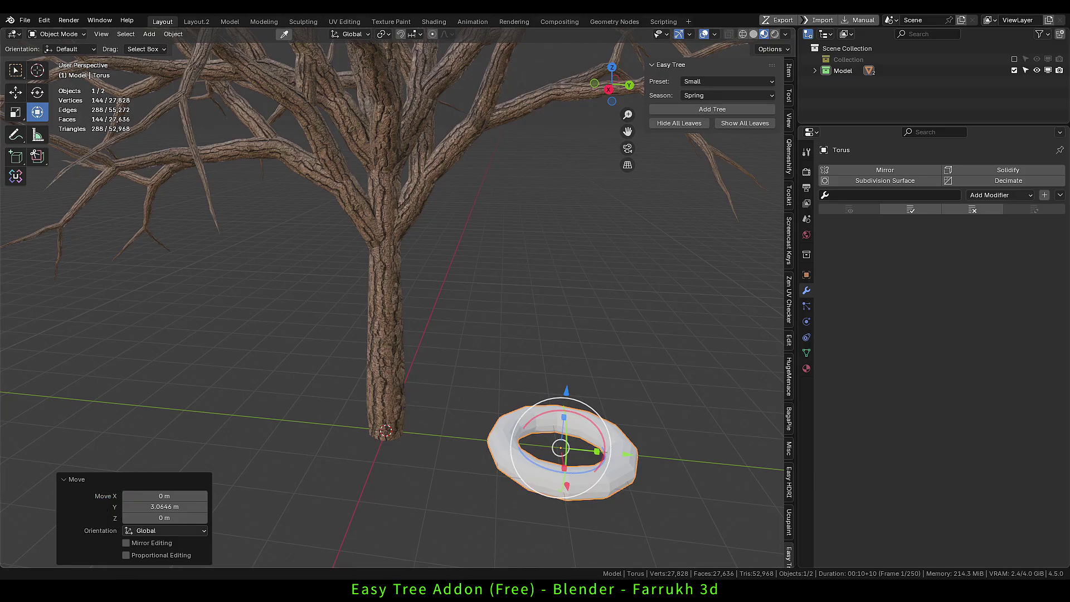
scroll(598, 505, up, 5)
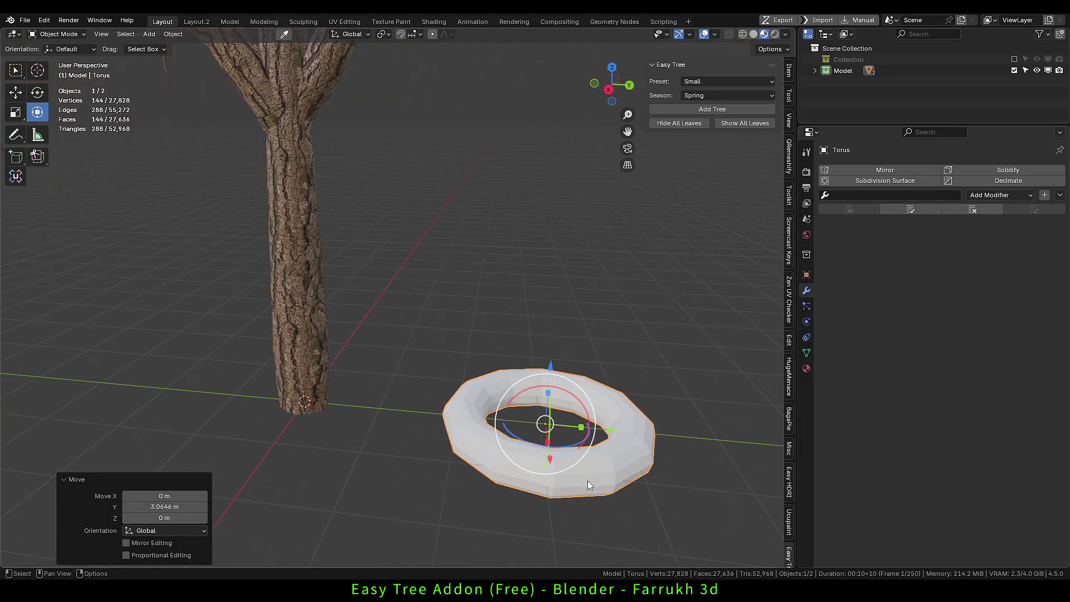
click(666, 344)
key(F4)
key(F4)
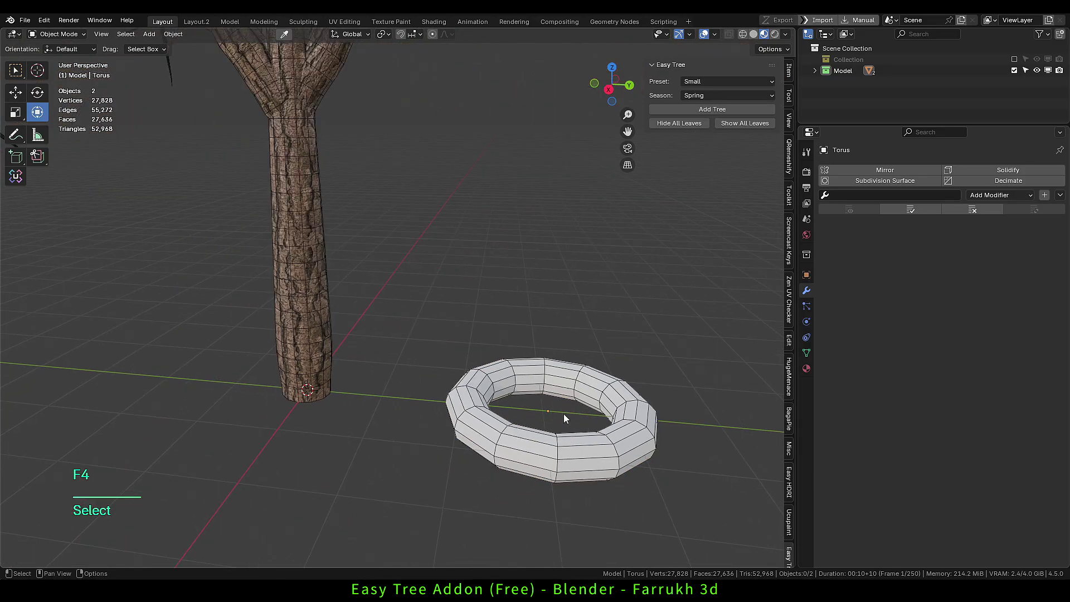
Use the torus as the tree's custom leaf and shrink the leaves' minimum size
click(373, 314)
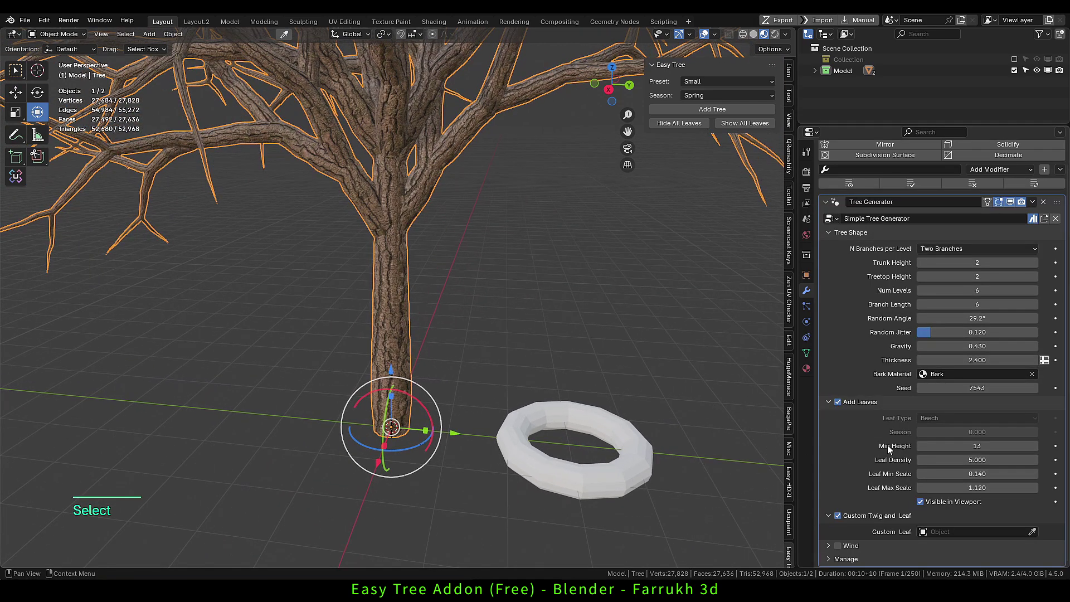
click(1032, 532)
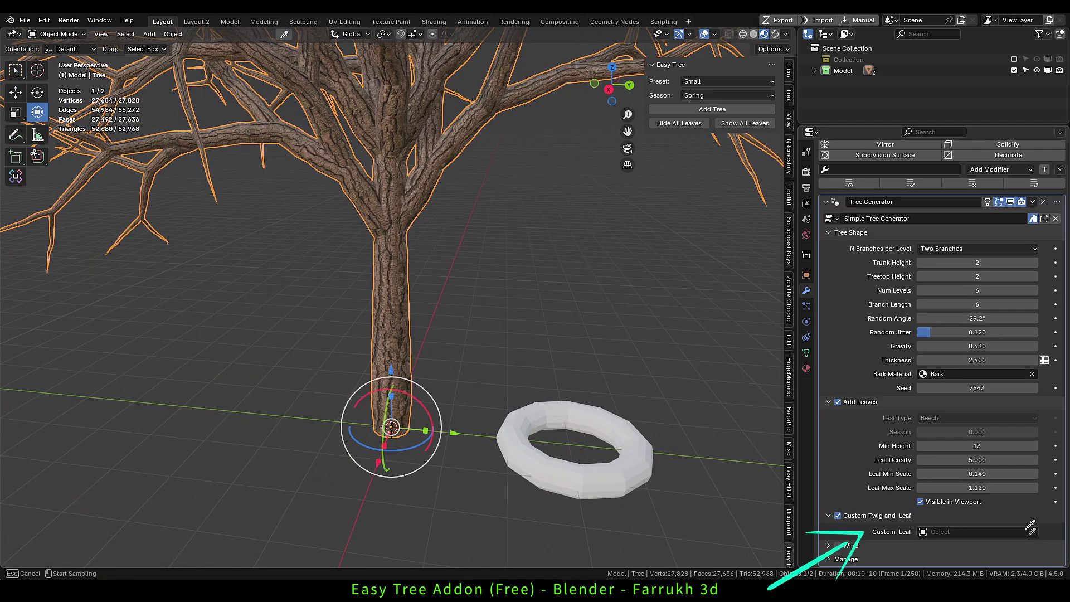
click(632, 458)
alt+drag(627, 463, 470, 366)
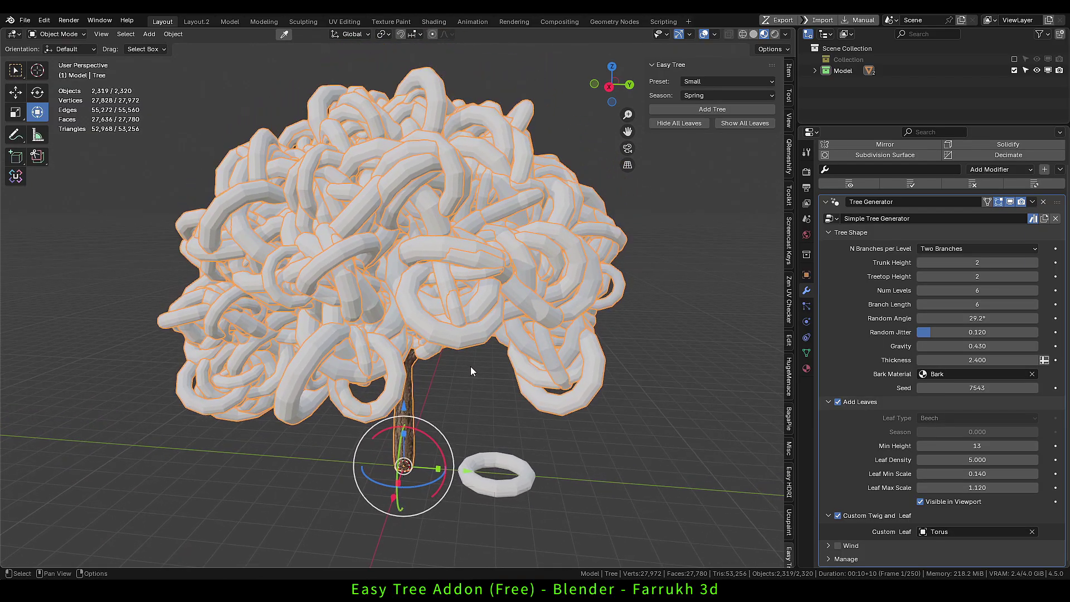
scroll(470, 374, up, 2)
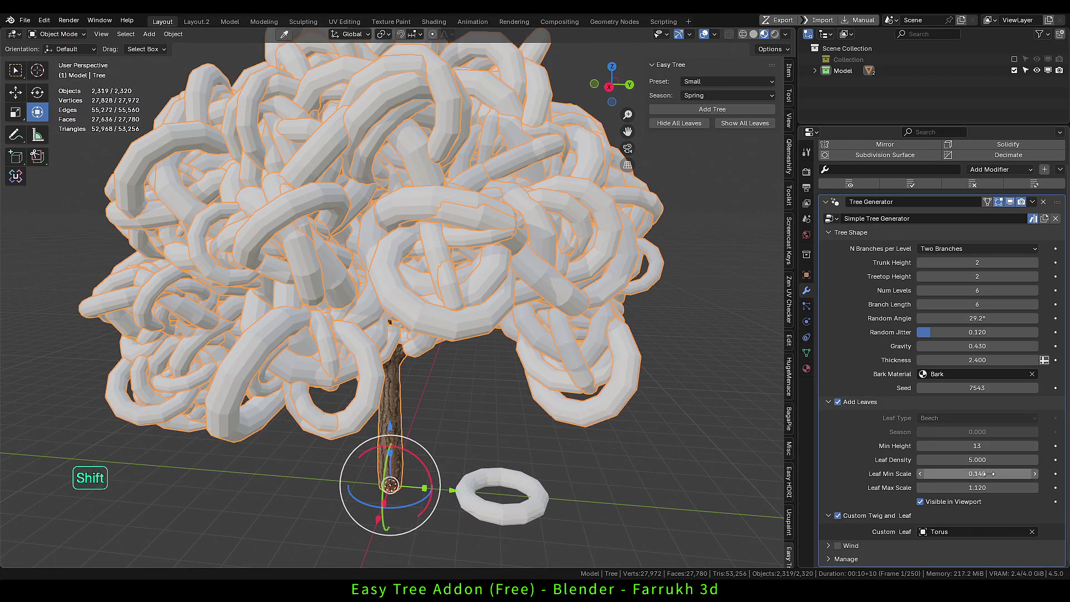
shift+drag(989, 474, 931, 487)
alt+click(603, 436)
alt+drag(603, 436, 533, 513)
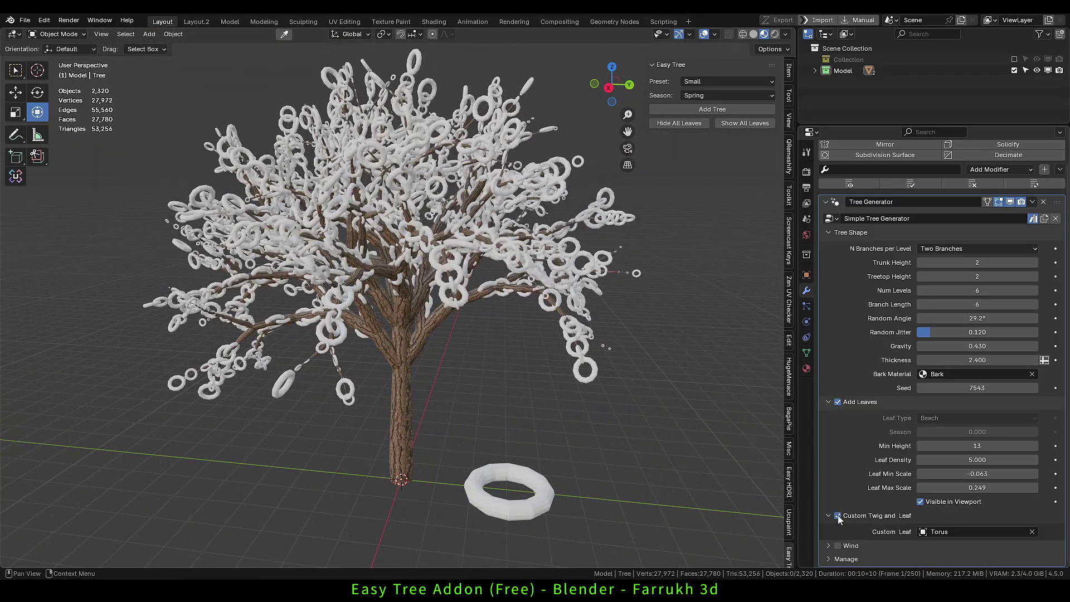
Disable Custom Twig and Leaf, raise Leaf Max Scale, and delete the torus
click(837, 516)
mouse_move(954, 488)
mouse_down()
mouse_move(992, 488)
mouse_move(975, 487)
mouse_up()
click(542, 518)
key(x)
click(541, 516)
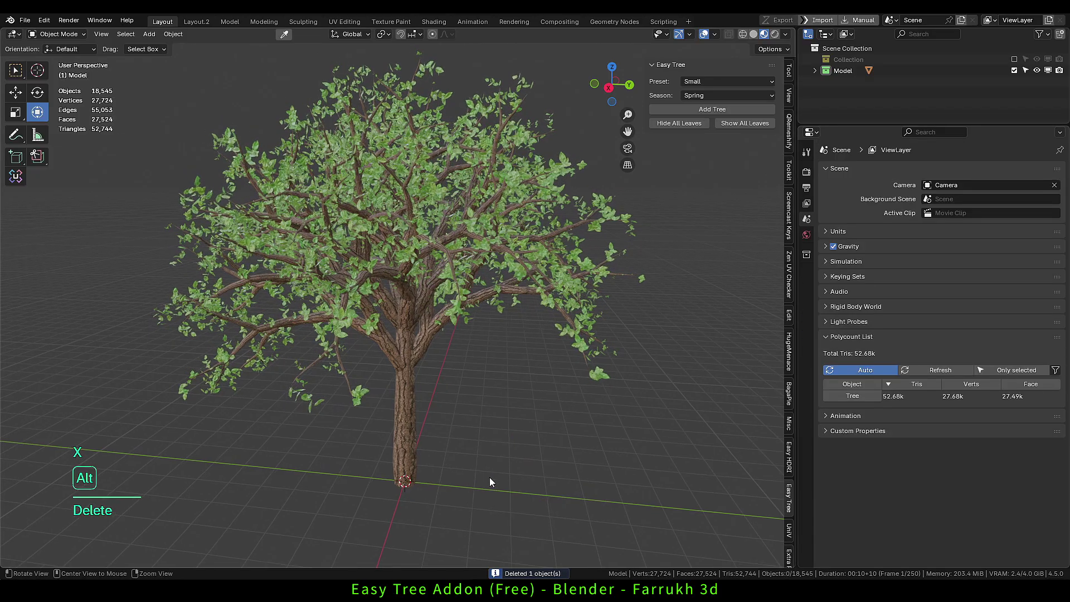
Expand the Wind settings and enable wind on the generated tree
click(591, 385)
alt+drag(591, 385, 608, 440)
scroll(912, 458, down, 1)
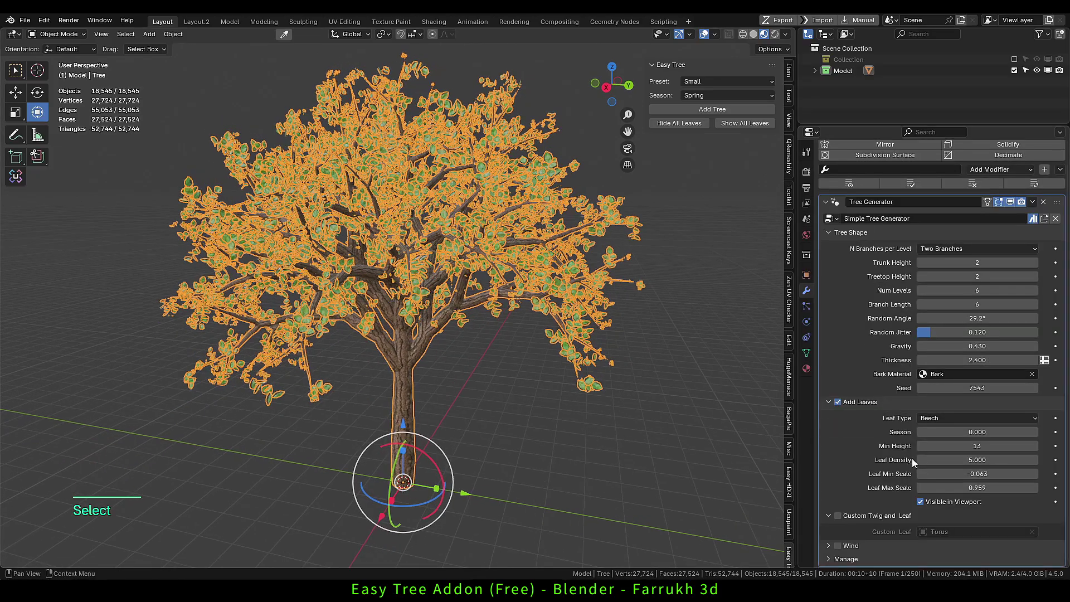
click(827, 546)
scroll(855, 496, down, 2)
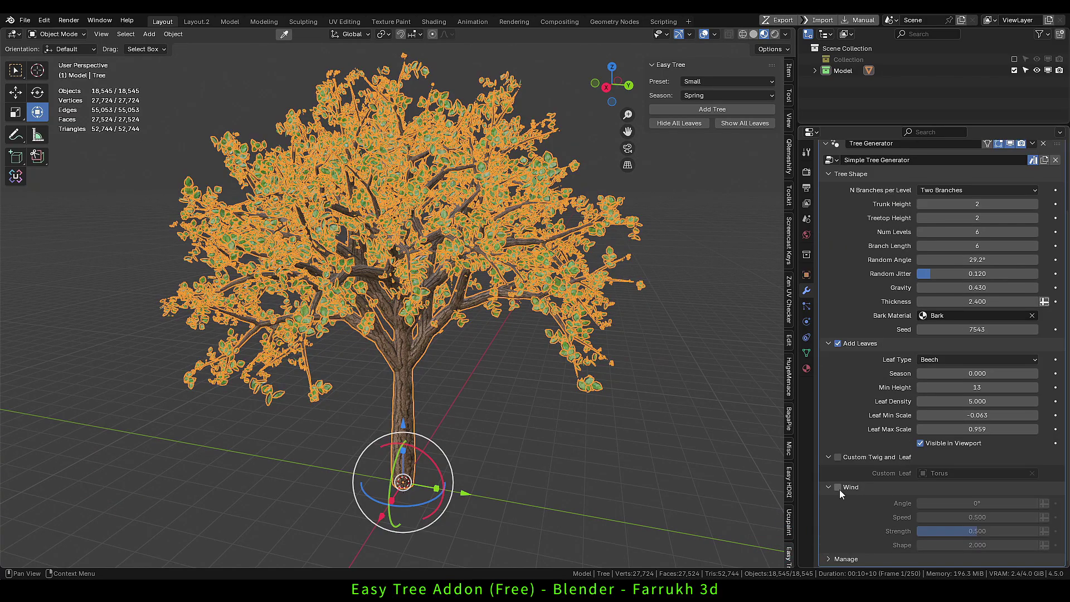
click(839, 489)
Split the 3D view and make the lower area a Timeline editor
click(303, 527)
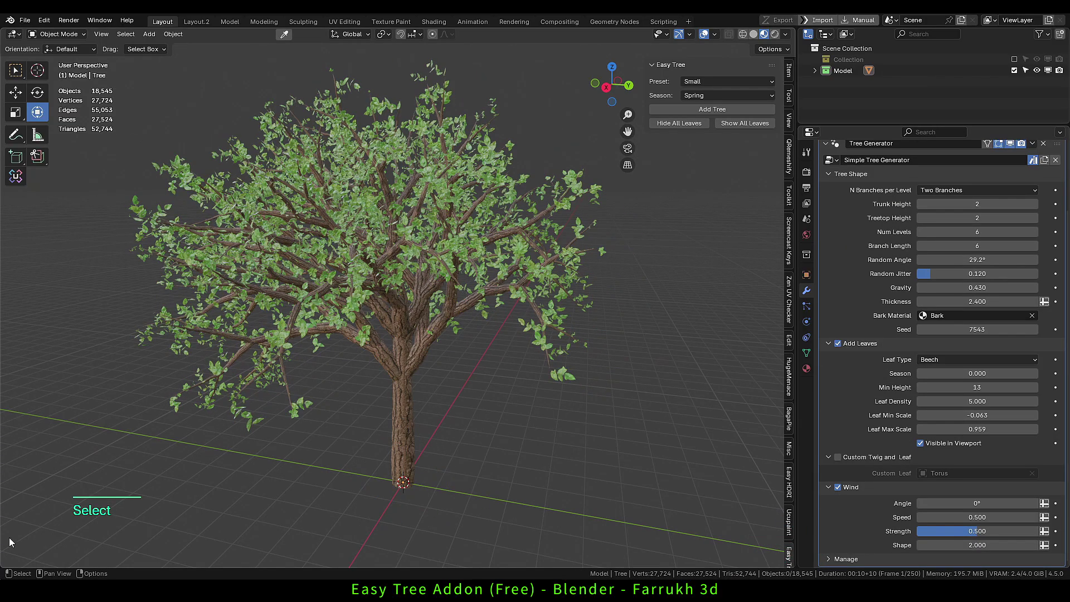
drag(3, 568, 47, 436)
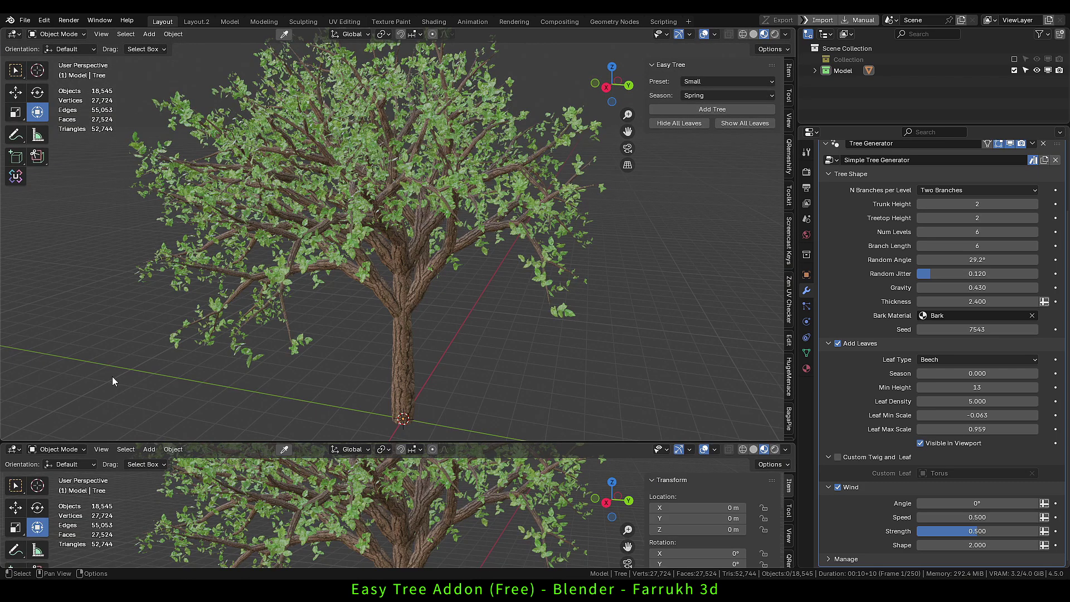
click(16, 451)
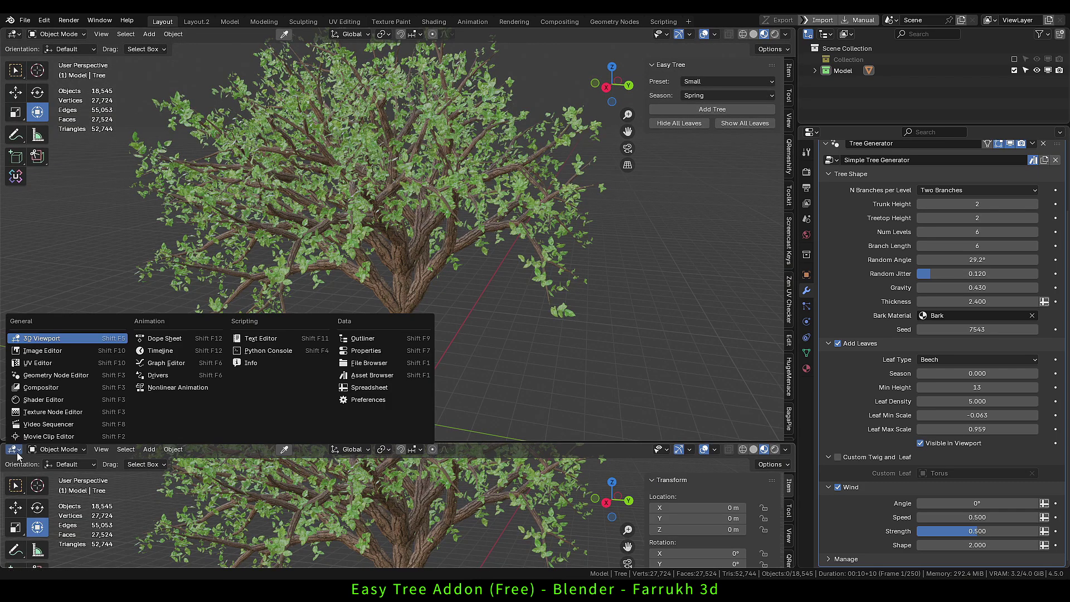
click(180, 350)
middle_drag(179, 350, 464, 360)
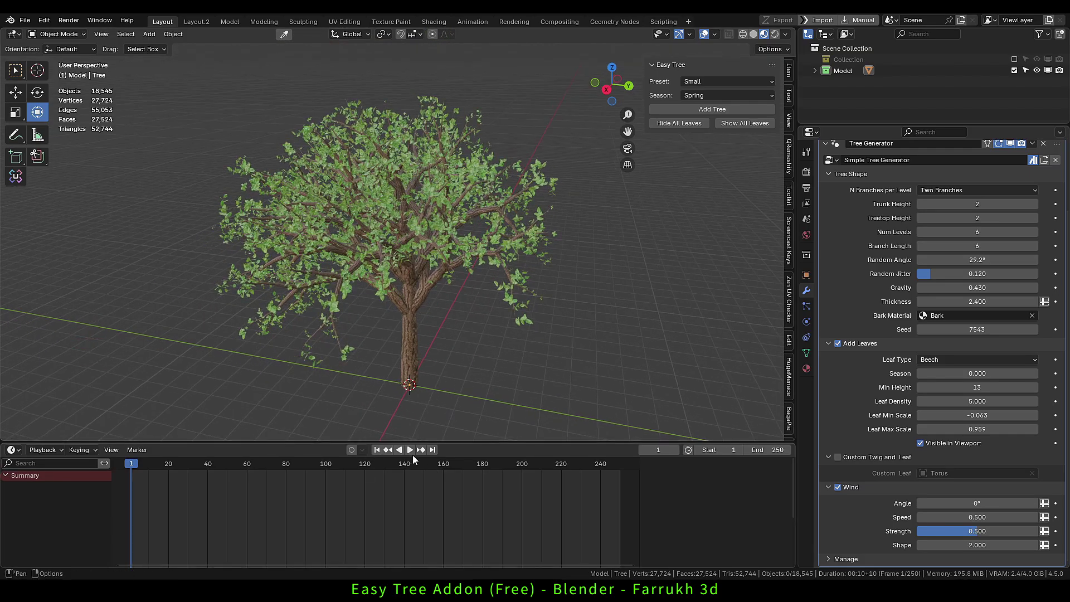
Play the wind animation, raise Speed to 1.720 and Strength to 0.873, then disable wind
click(409, 450)
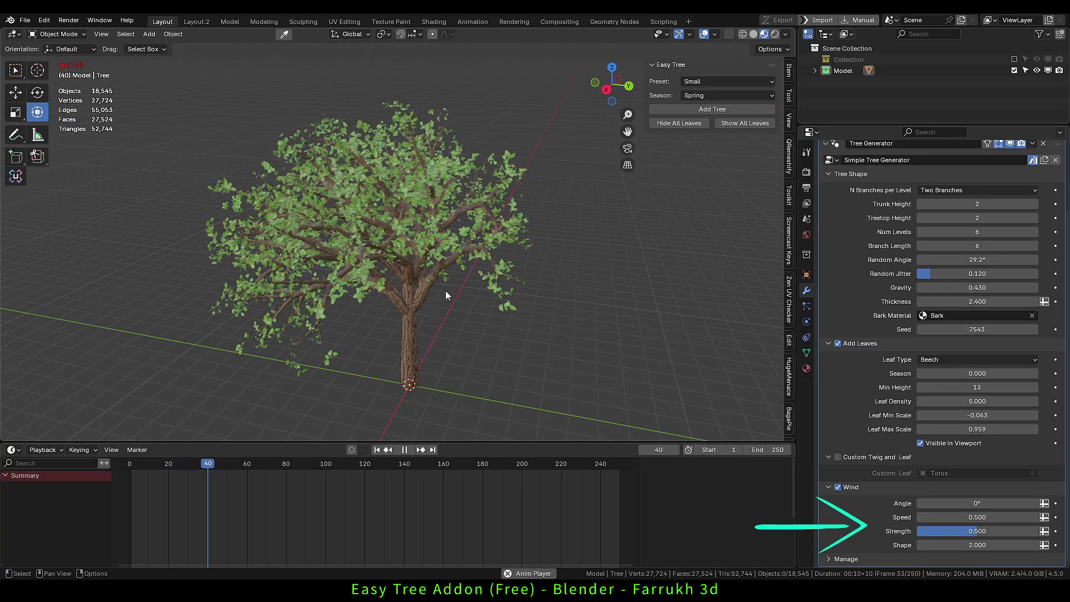
scroll(445, 292, up, 2)
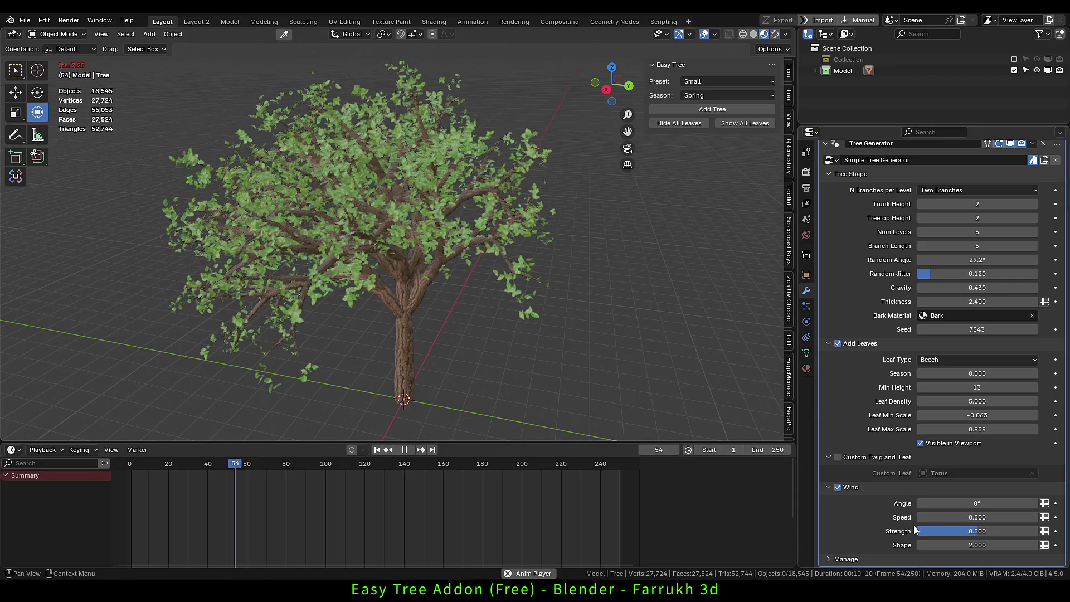
drag(944, 518, 993, 517)
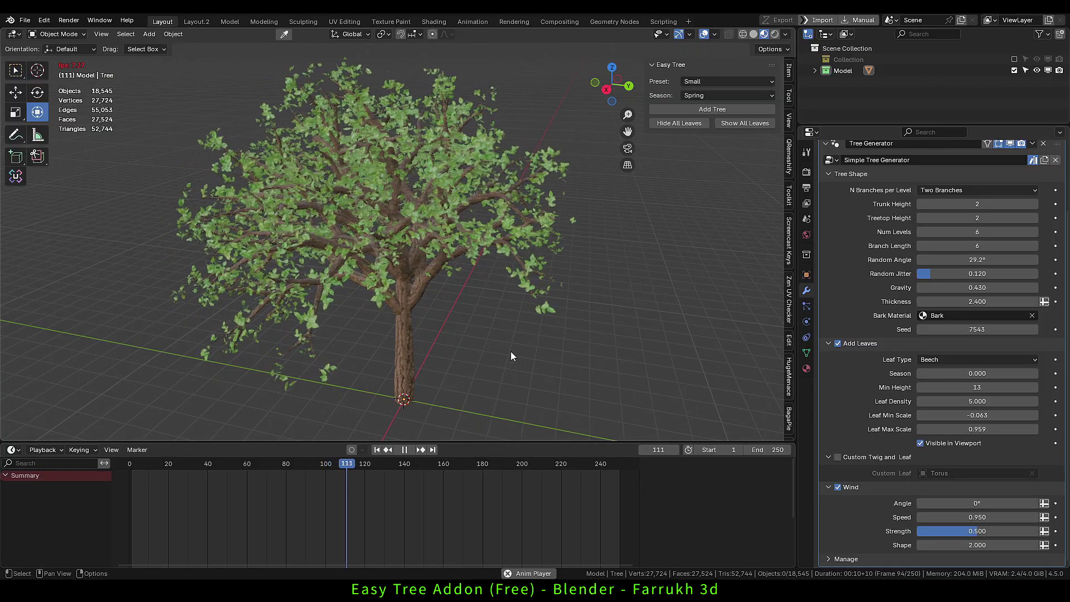
key(z)
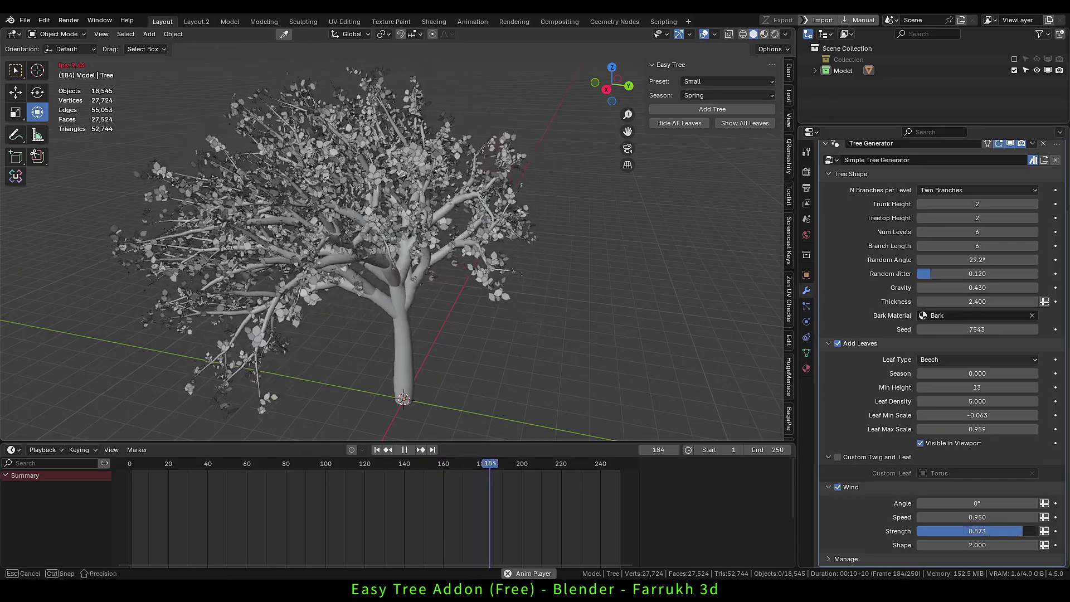
drag(976, 531, 972, 504)
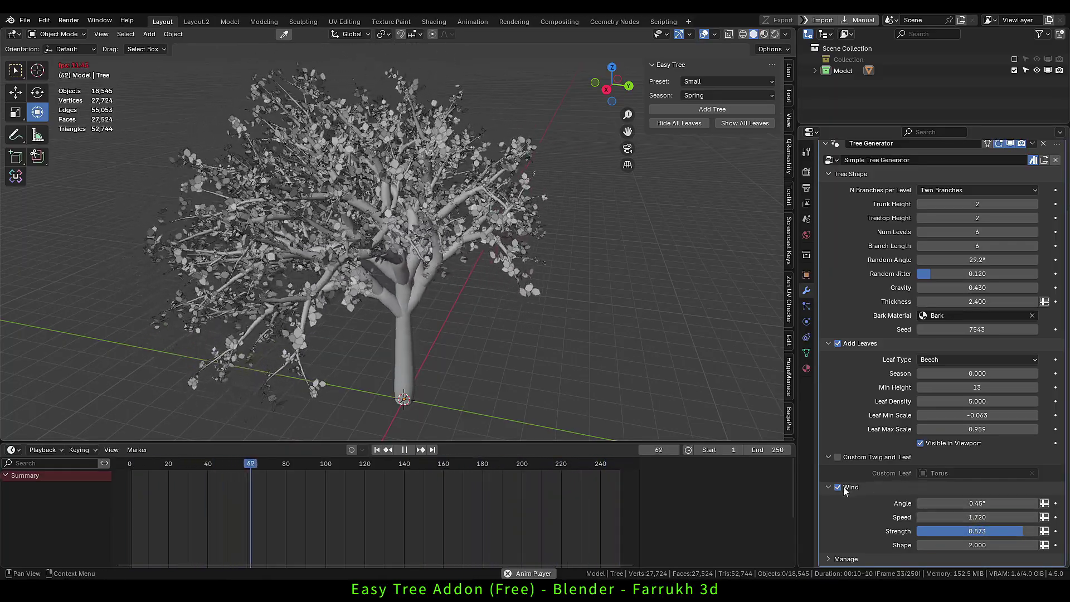
click(838, 487)
Stop playback at frame 1 and show the selected tree in Material Preview shading
click(377, 450)
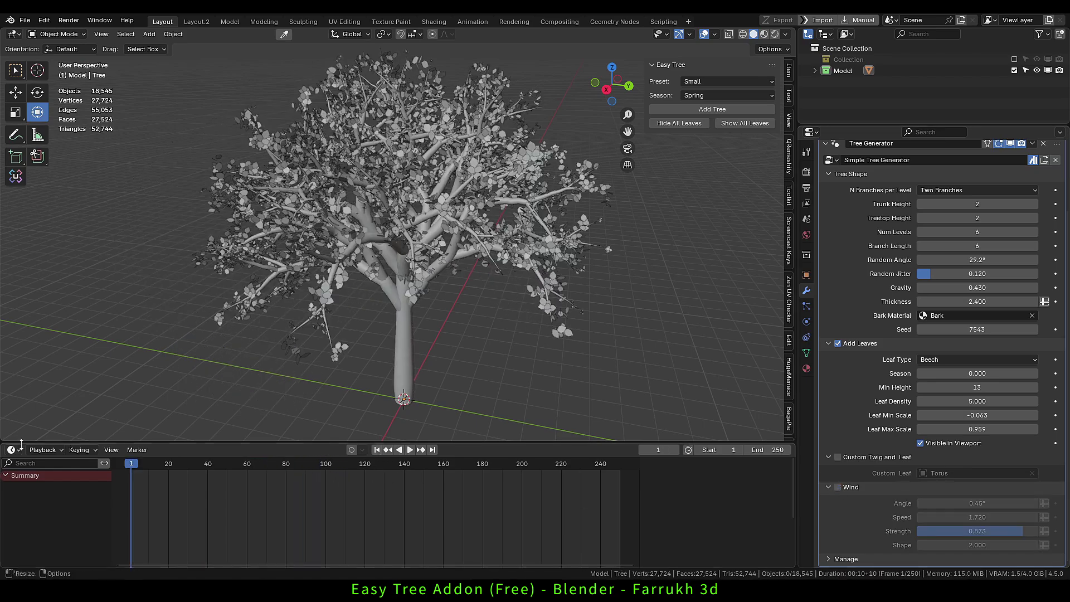
drag(2, 441, 6, 437)
middle_drag(354, 370, 459, 400)
click(381, 455)
scroll(459, 405, up, 2)
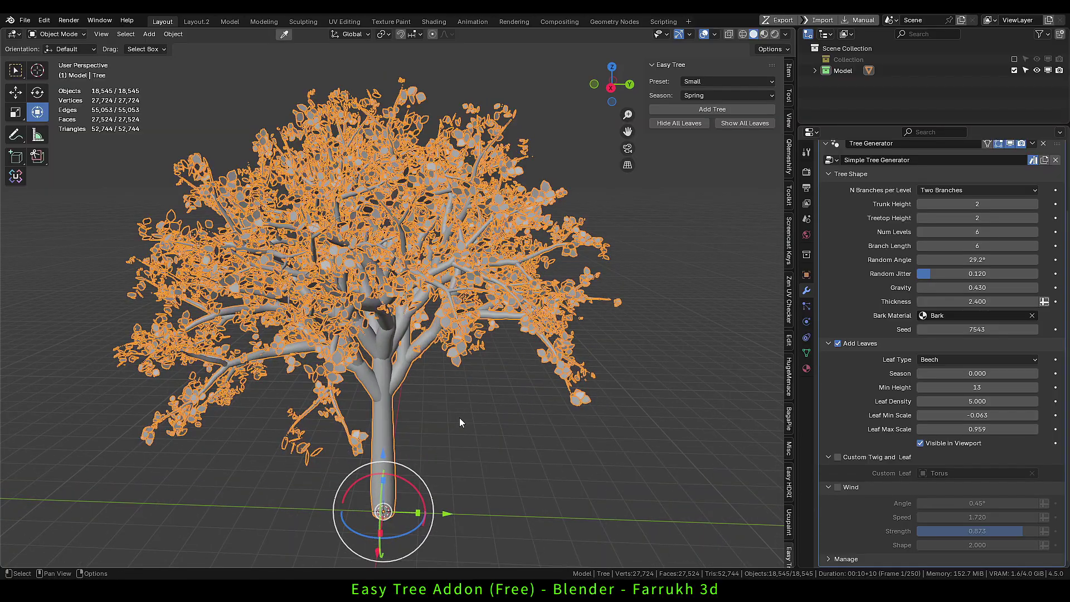
key(z)
click(442, 414)
middle_drag(443, 419, 443, 405)
Enter Edit Mode with face selection, then return to Object Mode
key(Tab)
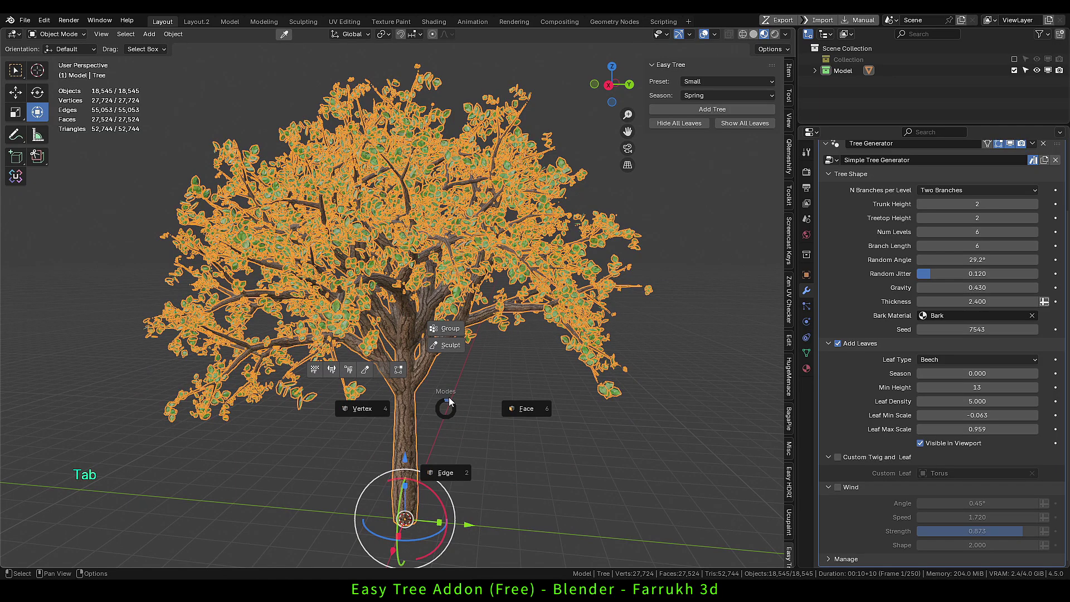
click(513, 410)
scroll(403, 418, down, 2)
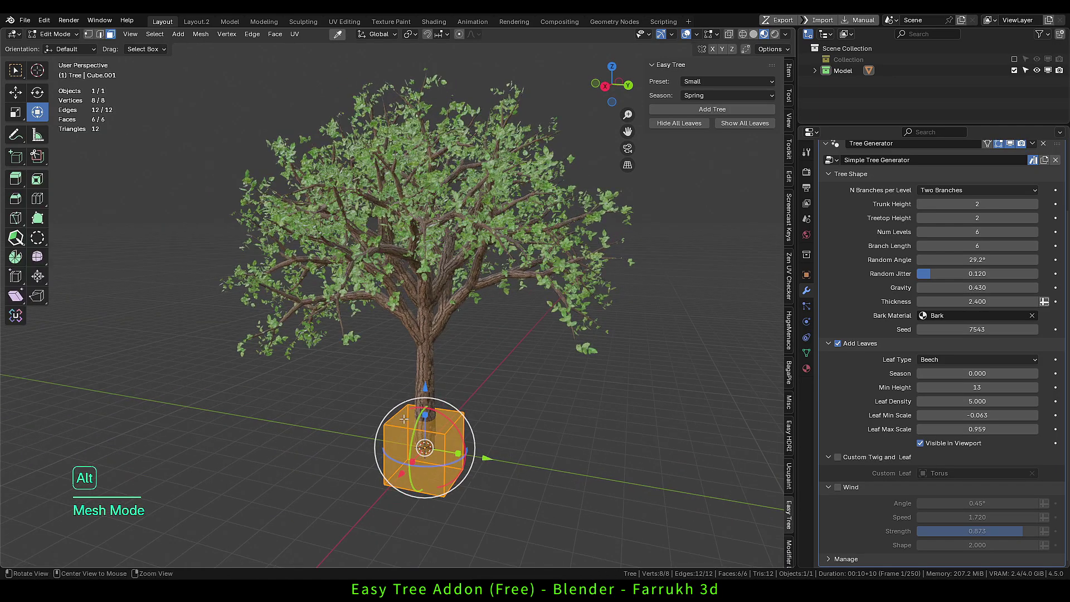
key(Tab)
click(560, 332)
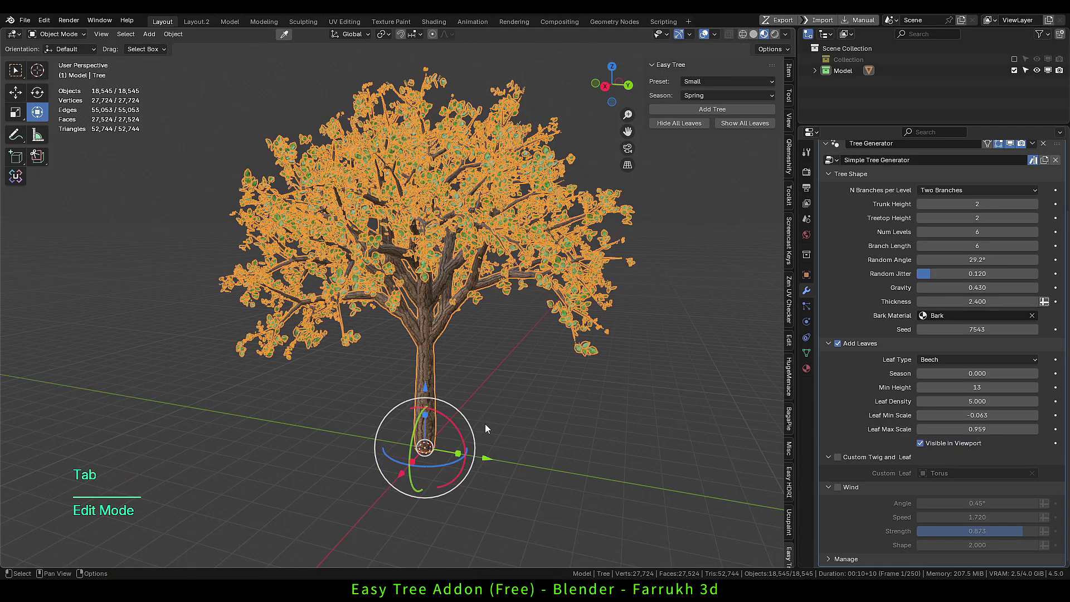
middle_drag(485, 428, 451, 334)
Convert the tree to a mesh, then undo back to the leafy generated tree
right_click(452, 334)
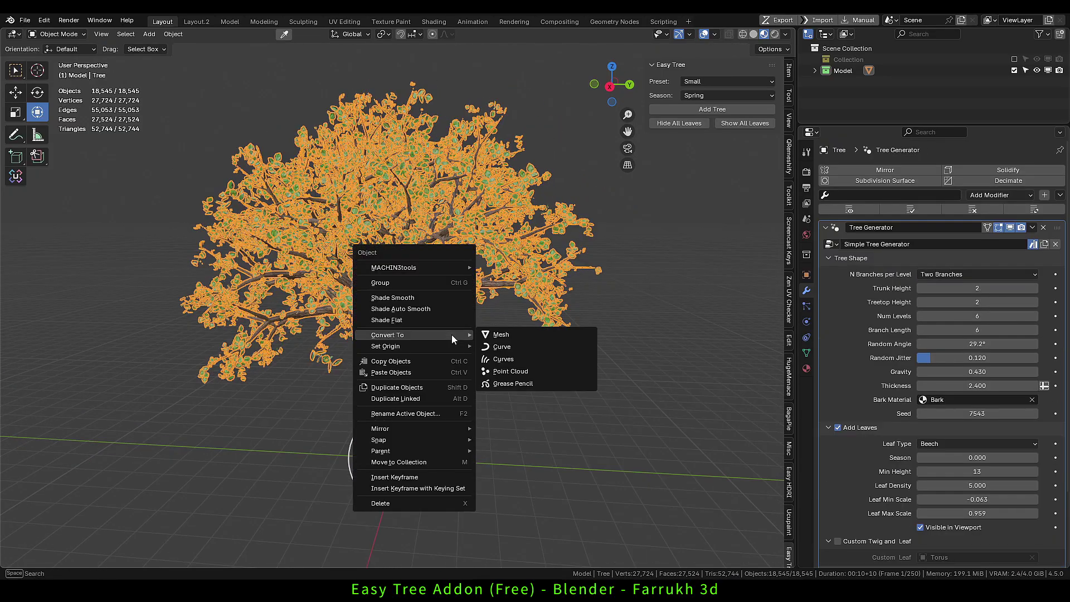
click(500, 335)
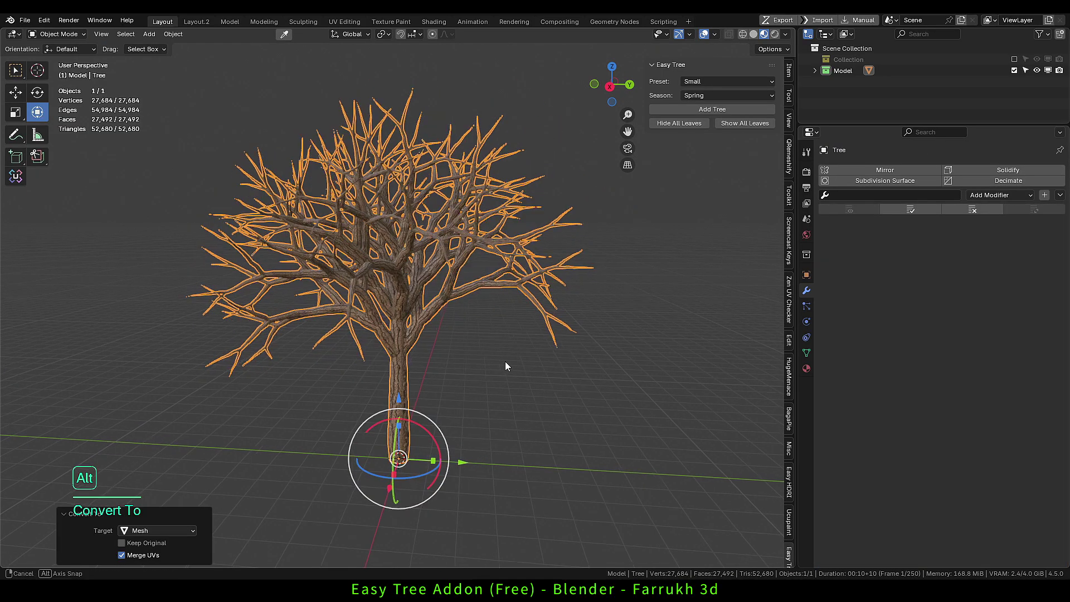
key(ctrl+z)
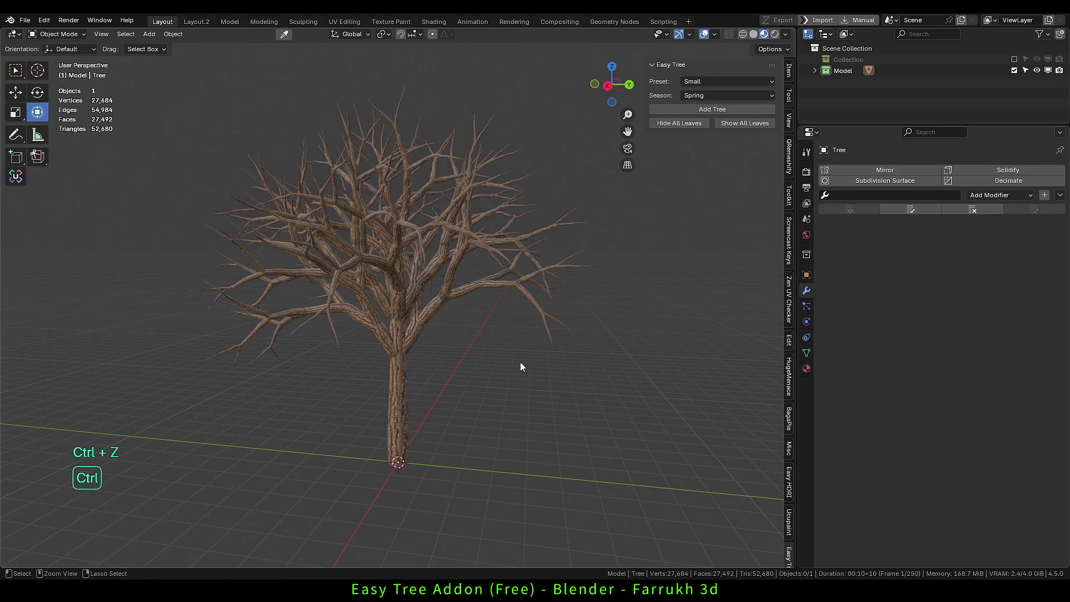
key(ctrl+z)
key(ctrl+z)
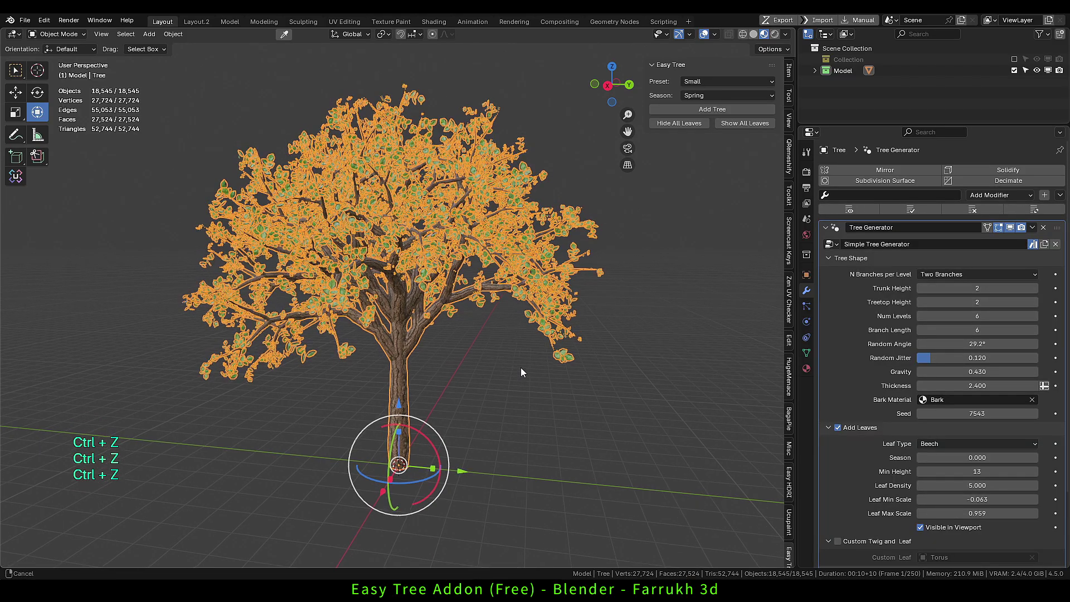
key(alt)
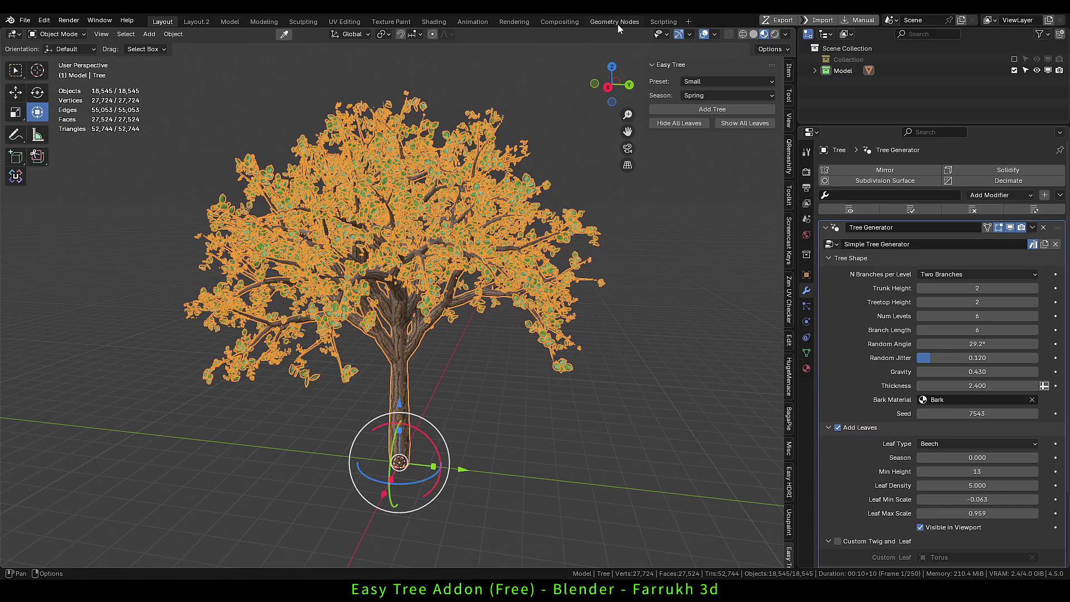
In the Geometry Nodes workspace, enlarge the 3D view and move Group Output further right
click(617, 25)
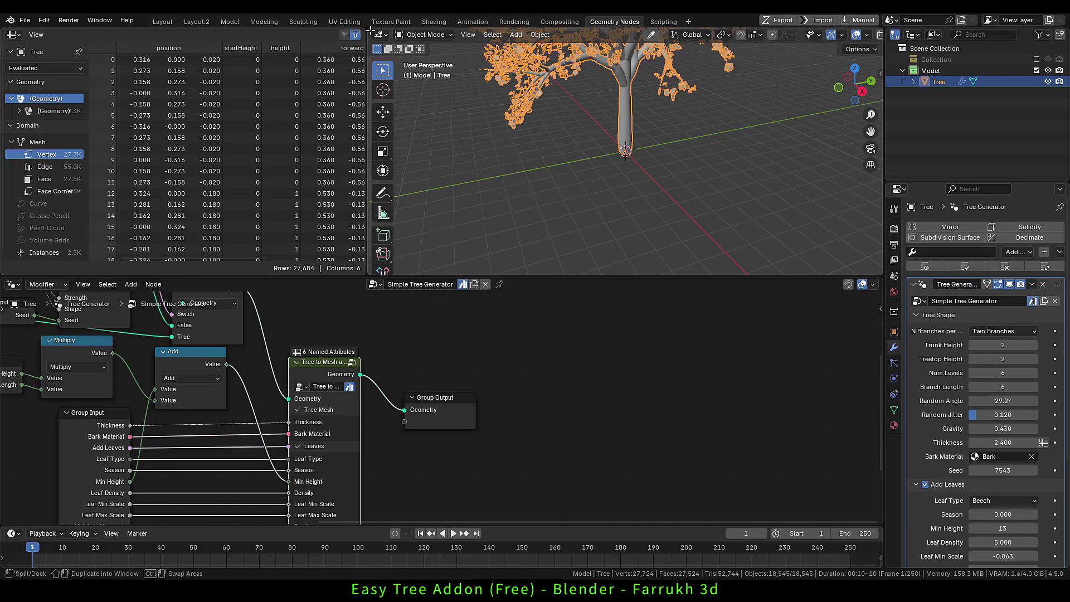
drag(370, 30, 352, 38)
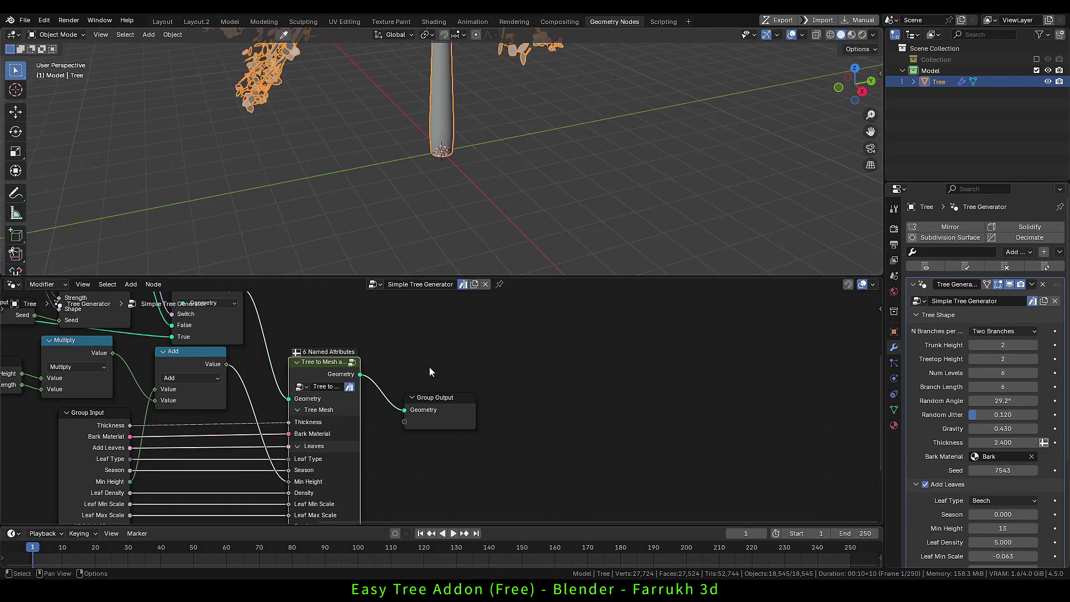
scroll(520, 189, down, 5)
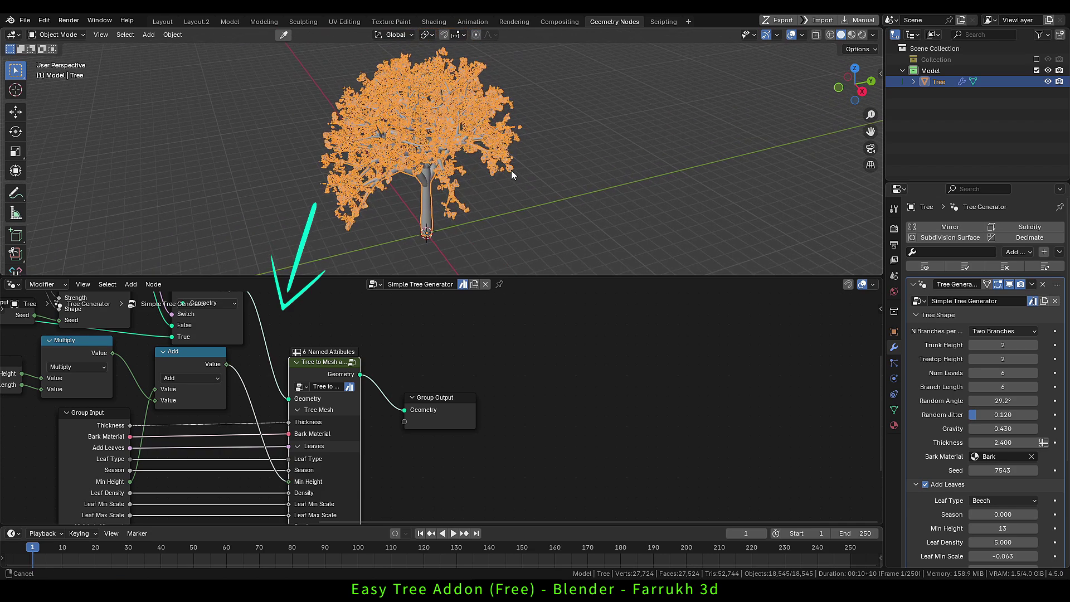
middle_drag(511, 170, 480, 168)
middle_drag(452, 406, 485, 397)
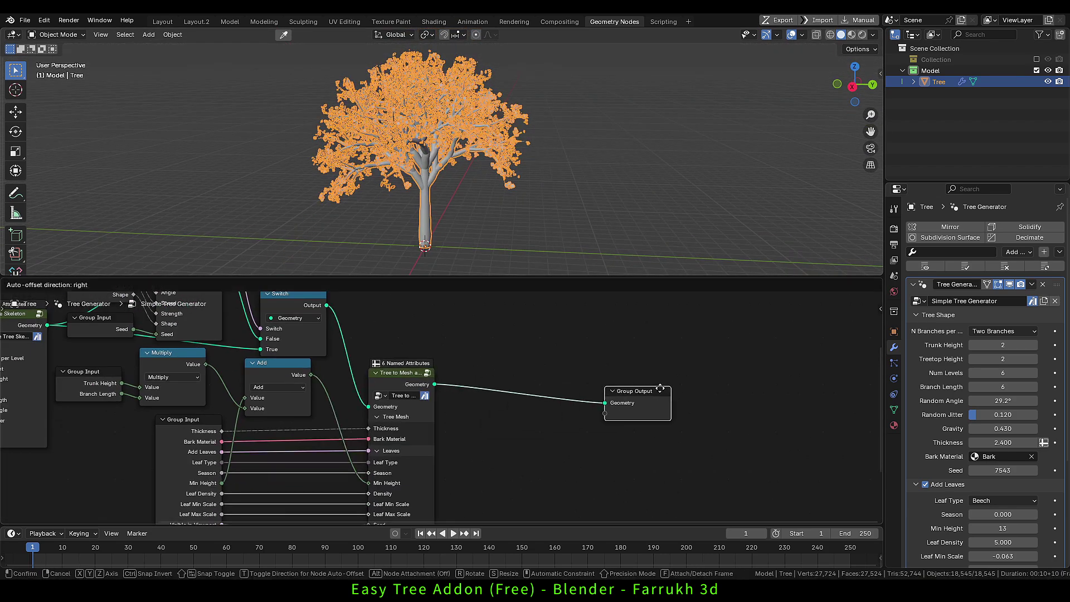
drag(659, 388, 726, 389)
scroll(510, 376, down, 3)
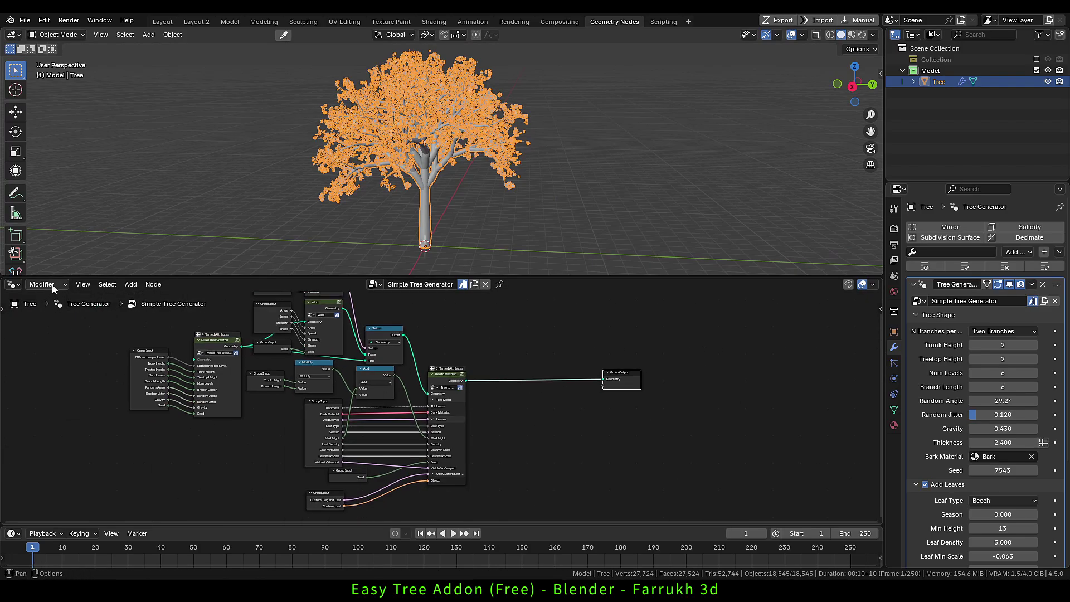
scroll(514, 365, up, 4)
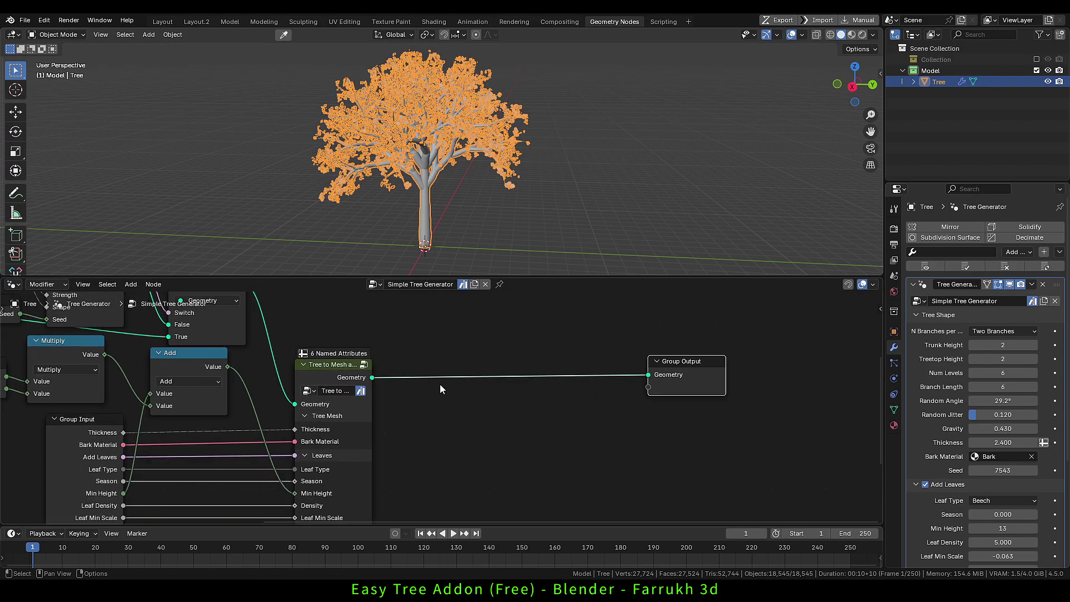
scroll(484, 393, up, 1)
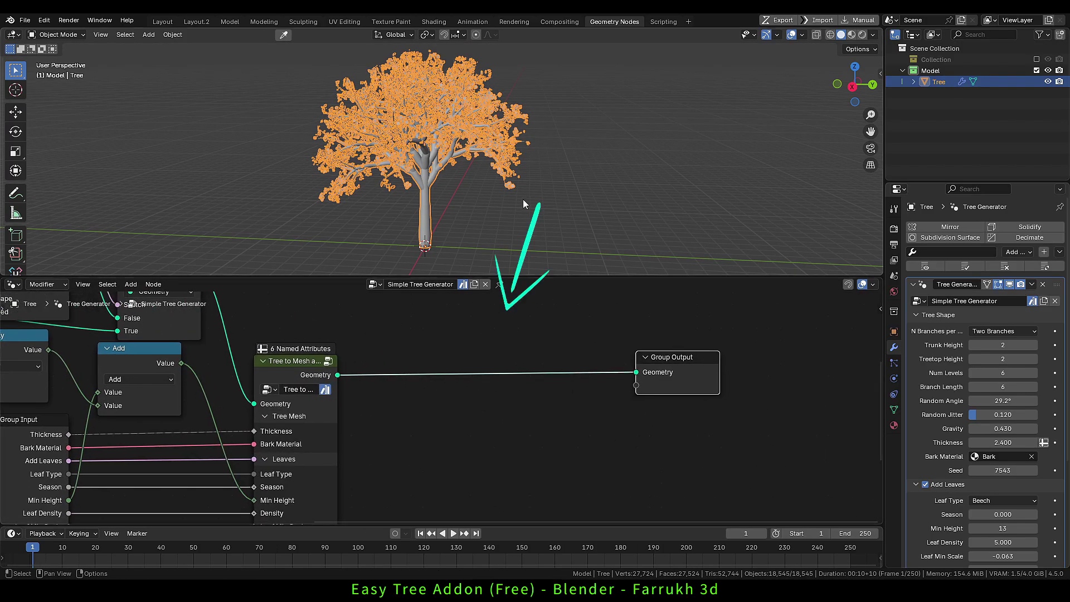
Search for Realize Instances and drop it into the link before Group Output
key(shift+a)
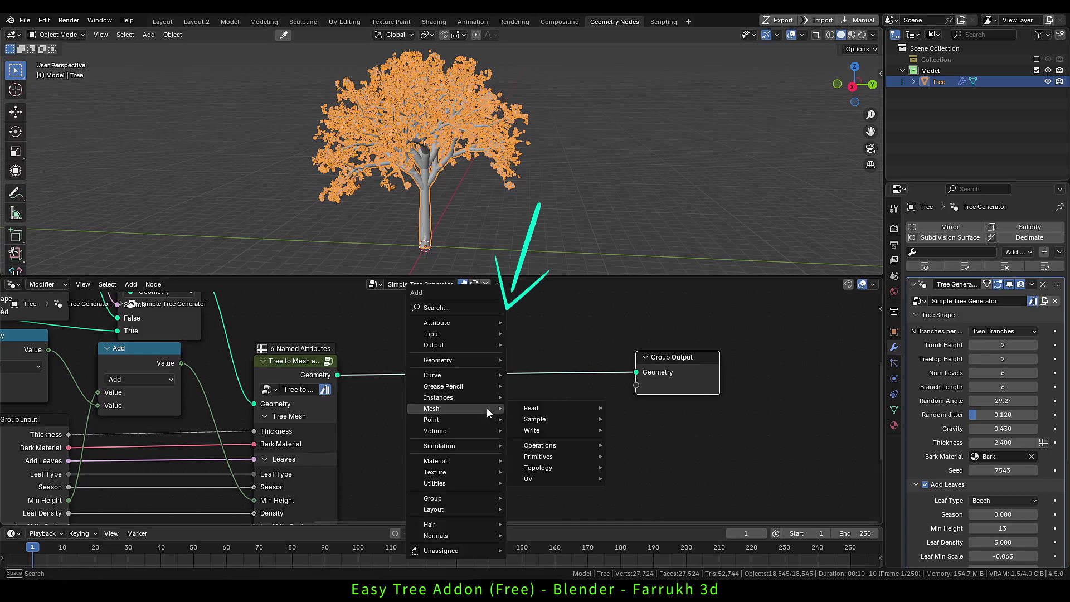
click(476, 308)
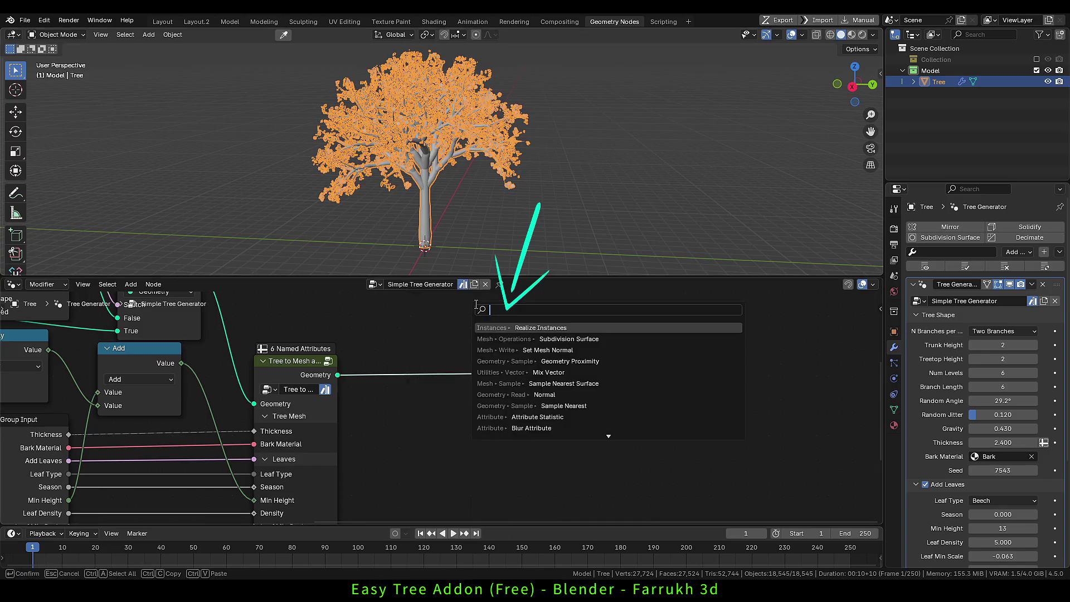
click(524, 329)
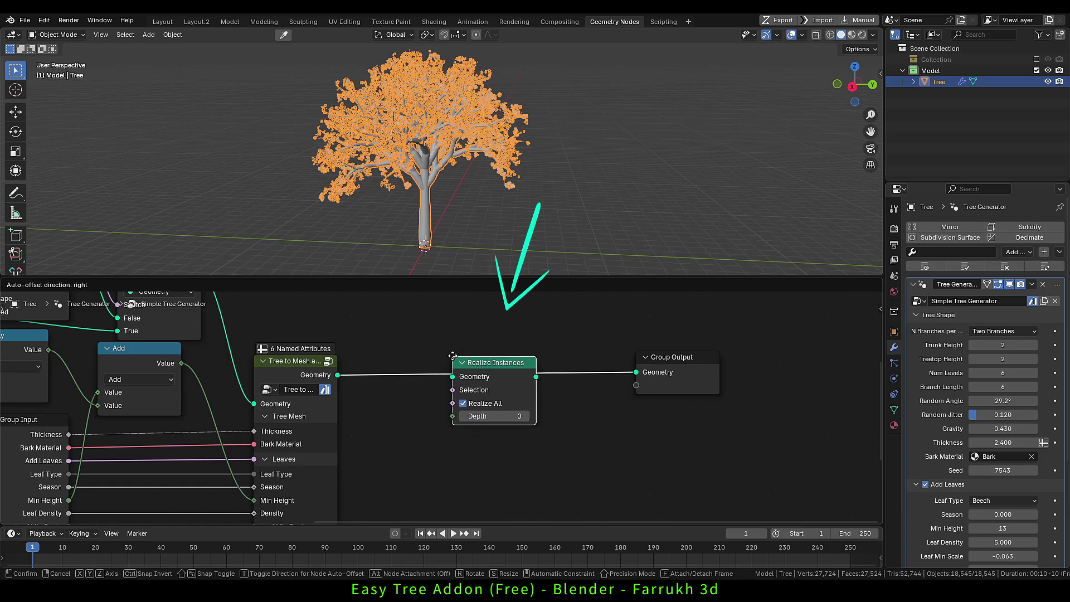
click(452, 347)
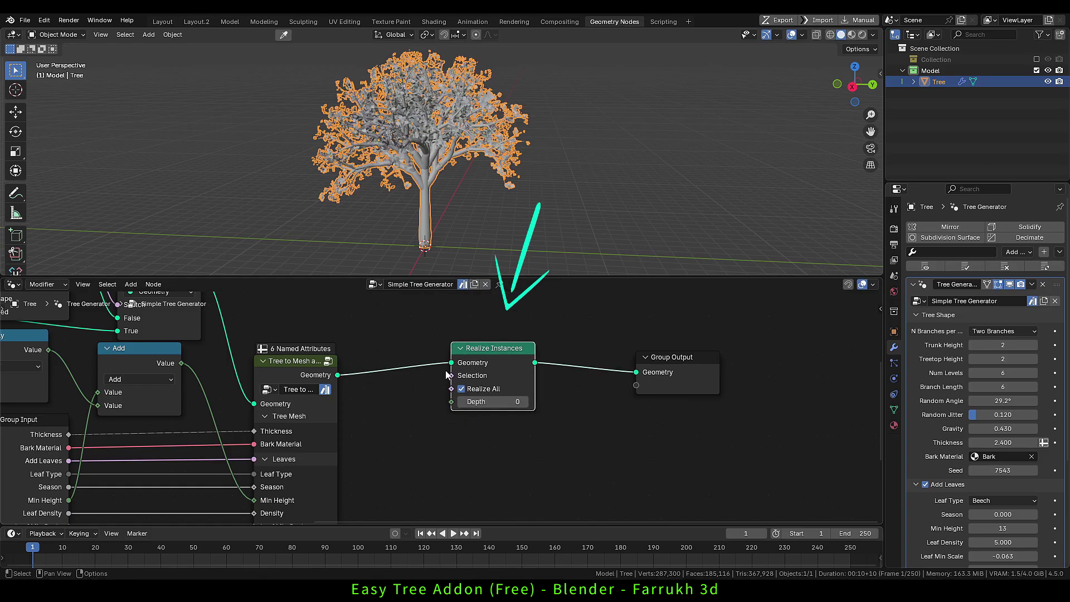
In the Layout workspace, convert the tree to a mesh and deselect everything
click(162, 22)
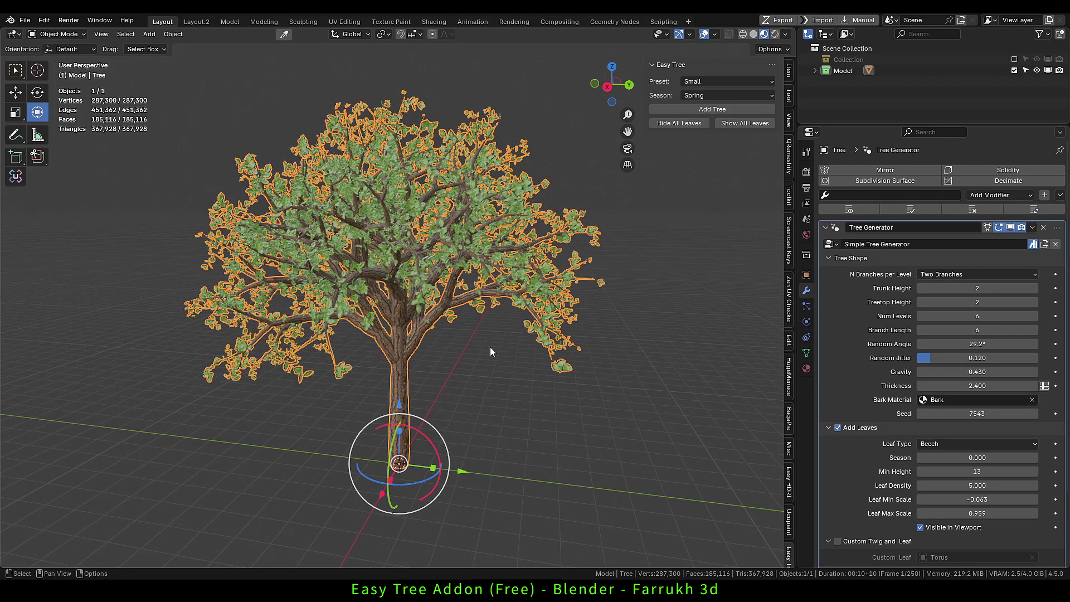
right_click(490, 346)
mouse_move(489, 346)
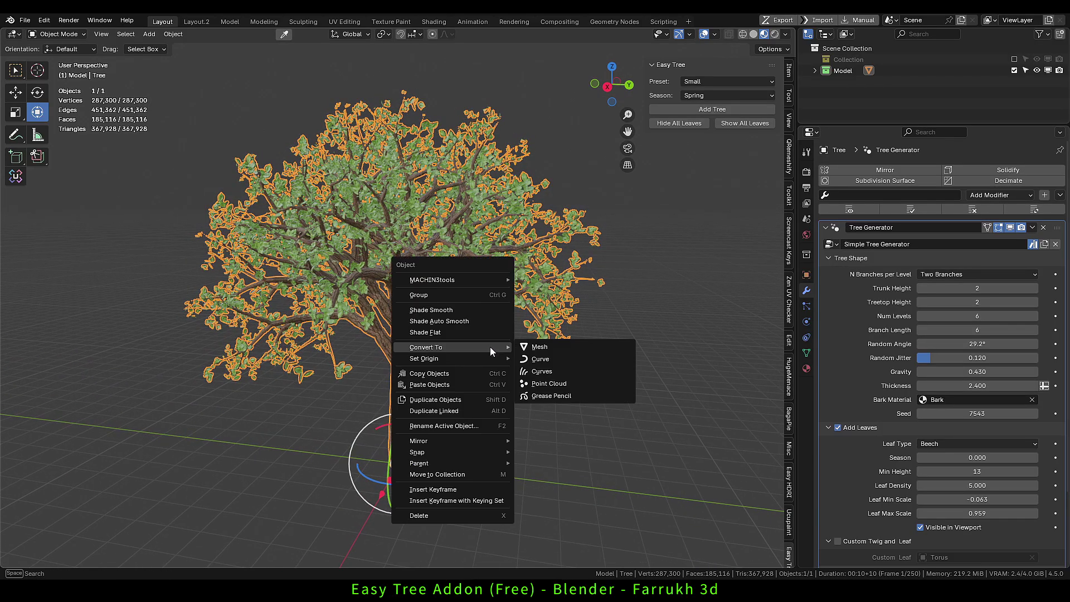
click(536, 347)
key(alt+a)
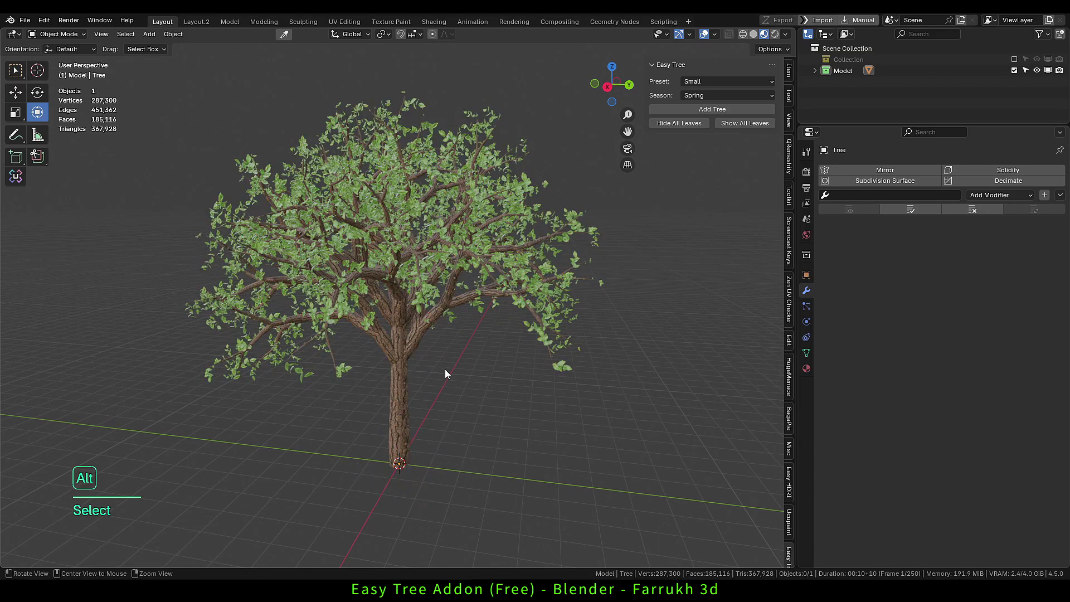
Turn on the wireframe overlay and orbit around the converted tree's branches
scroll(442, 330, up, 5)
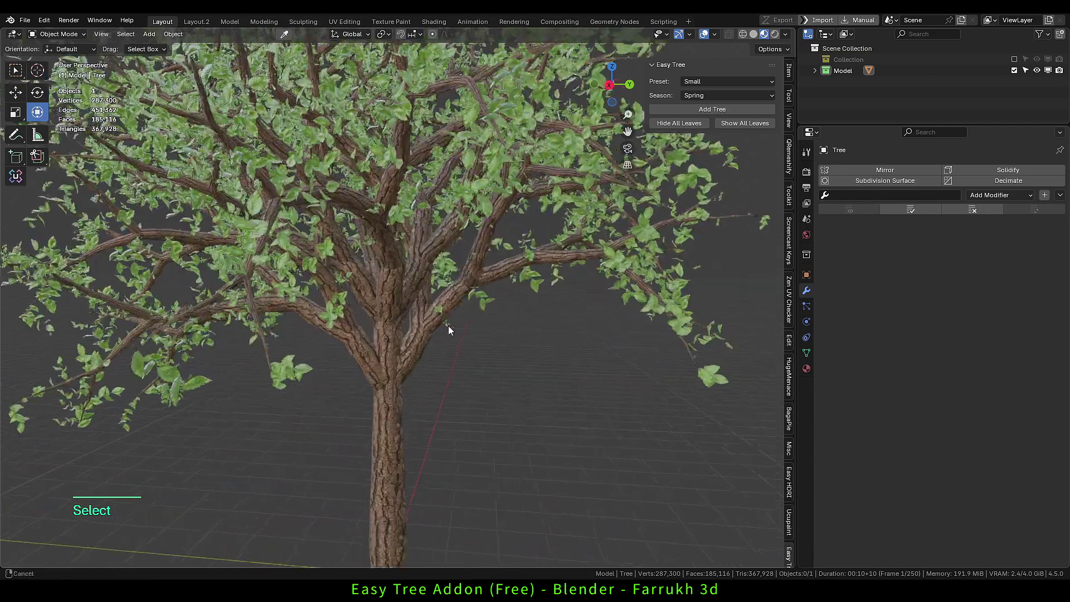
key(F4)
alt+middle_drag(510, 257, 496, 273)
scroll(583, 311, down, 3)
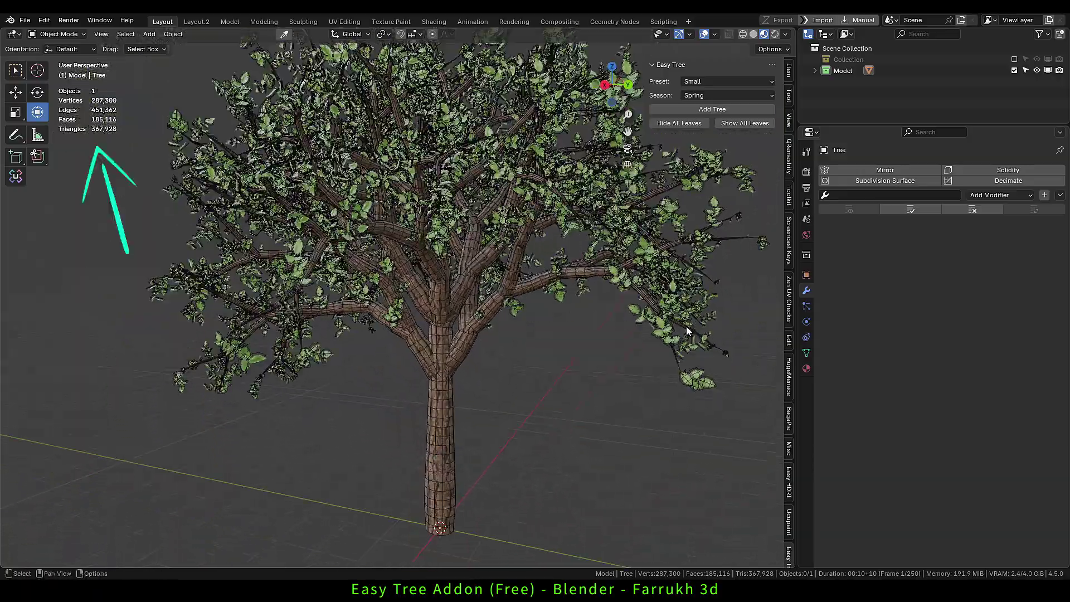
click(546, 296)
alt+middle_drag(546, 297, 563, 296)
scroll(574, 299, up, 6)
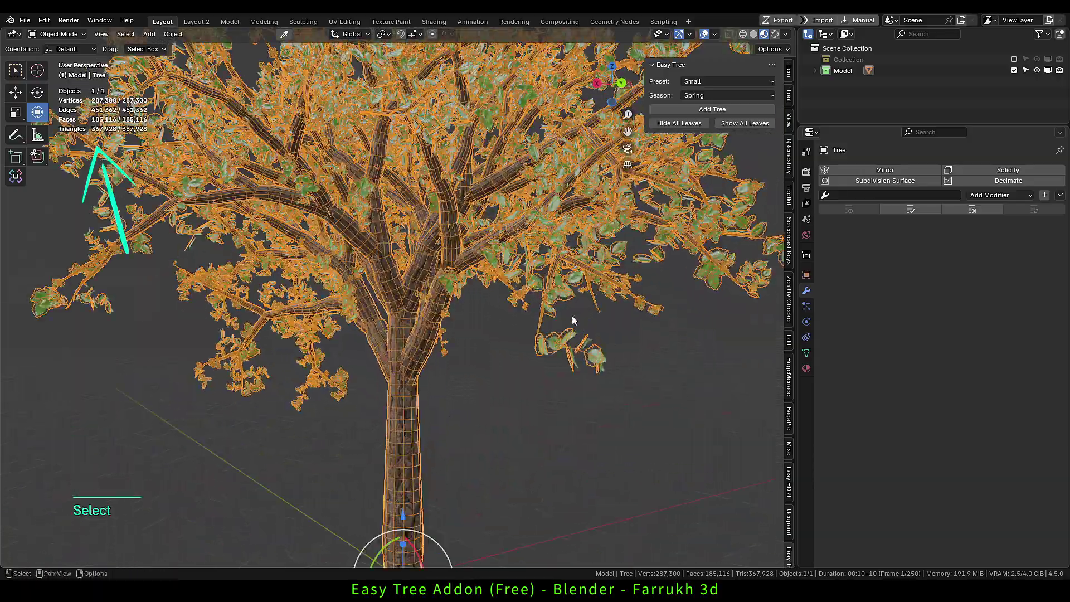
scroll(574, 299, down, 8)
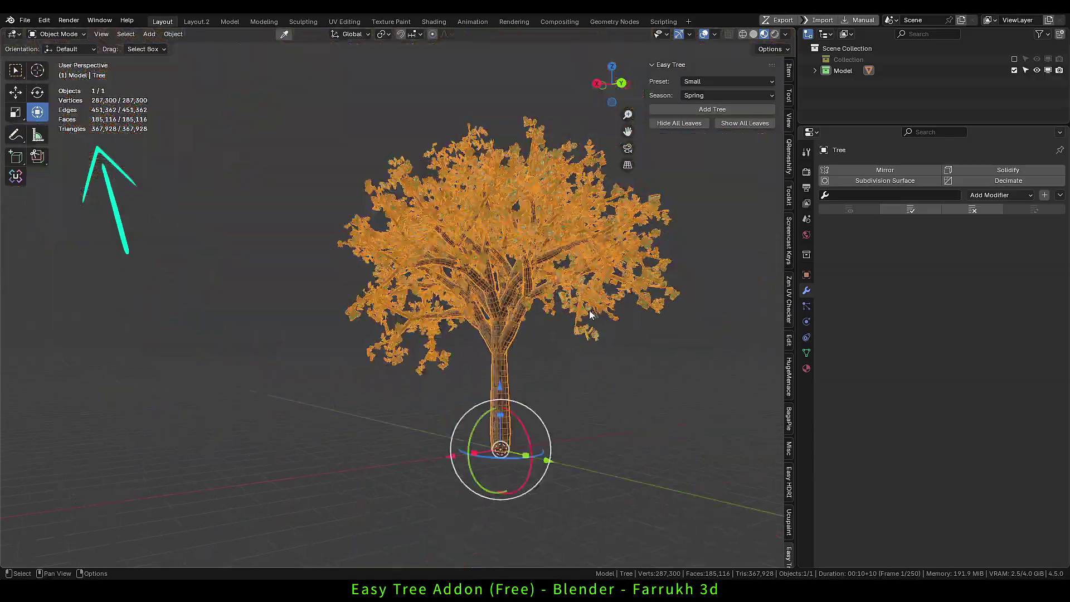
alt+middle_drag(589, 309, 557, 326)
scroll(557, 326, up, 6)
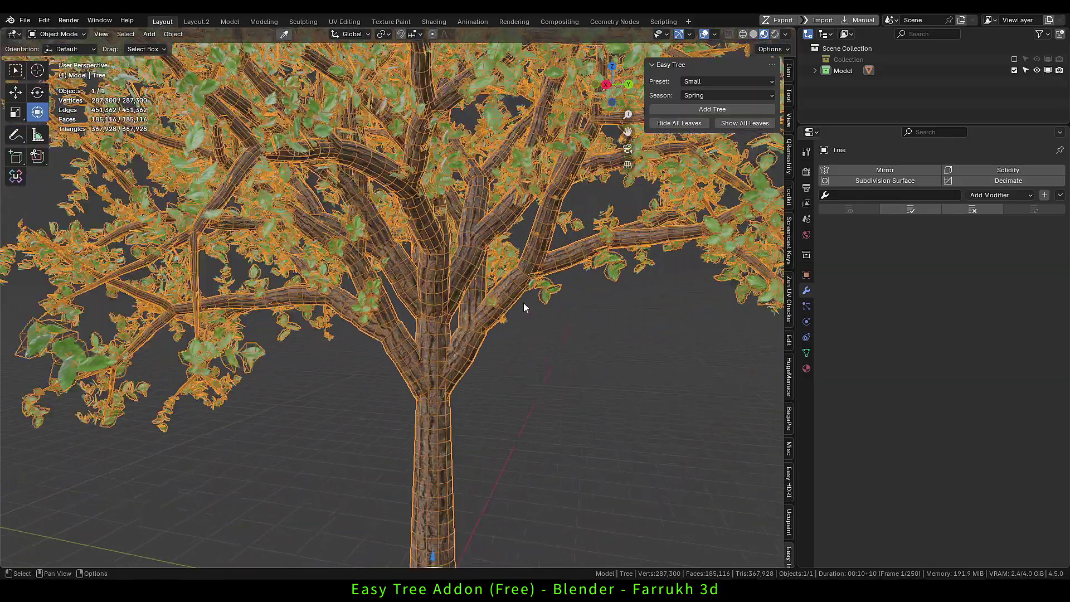
scroll(523, 302, up, 8)
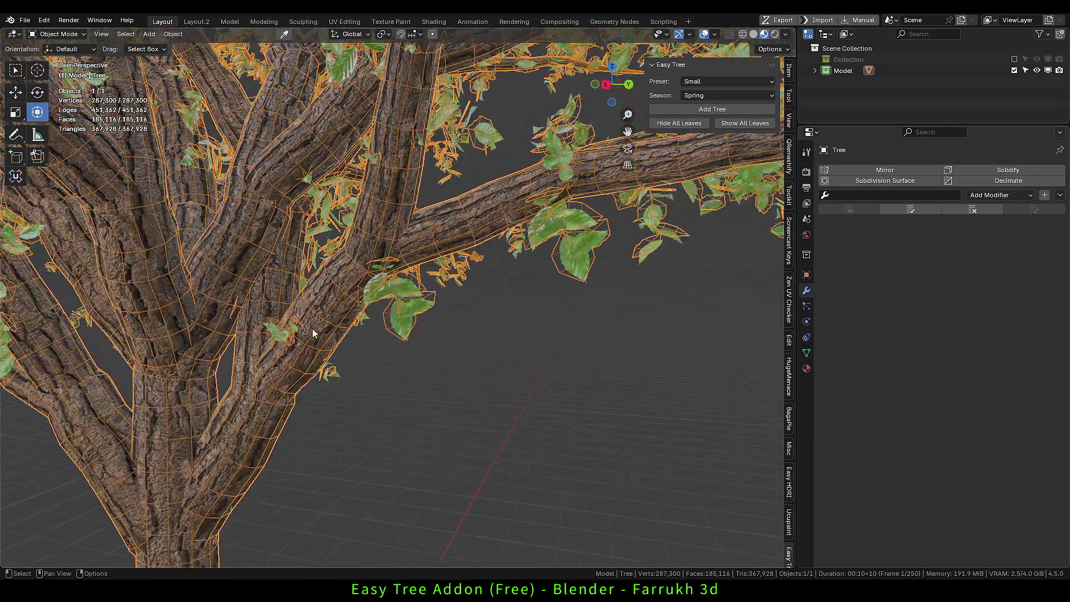
key(Tab)
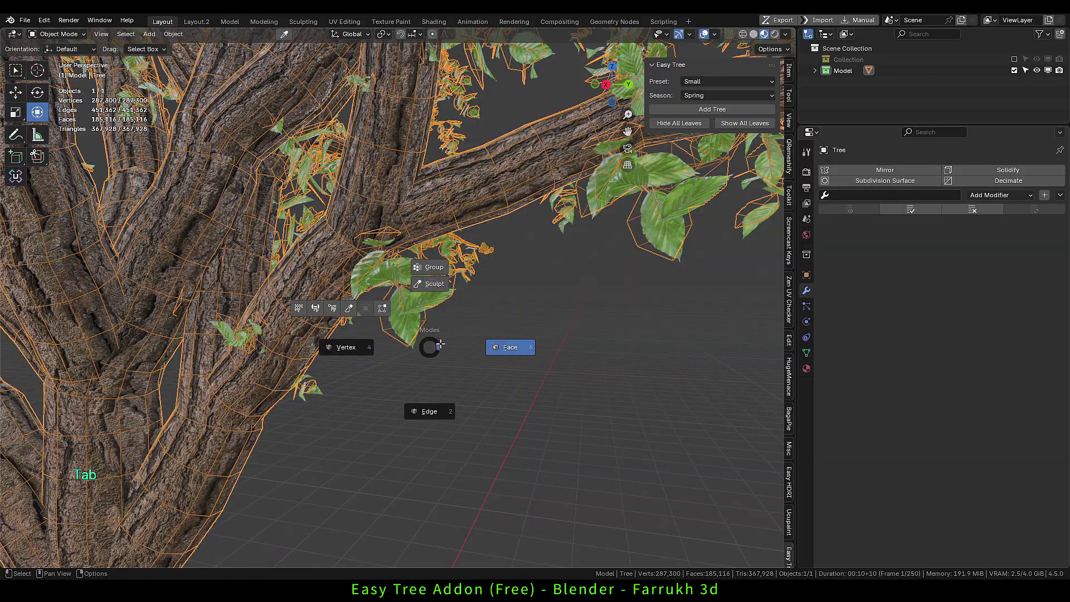
click(483, 342)
click(410, 325)
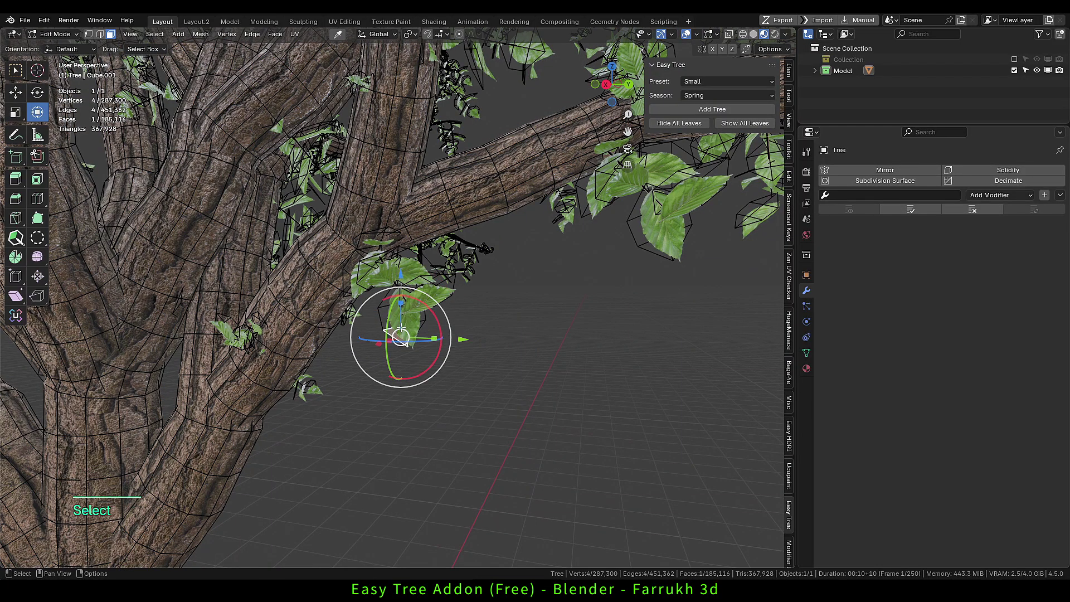
key(l)
key(l)
key(l)
scroll(431, 340, down, 3)
key(l)
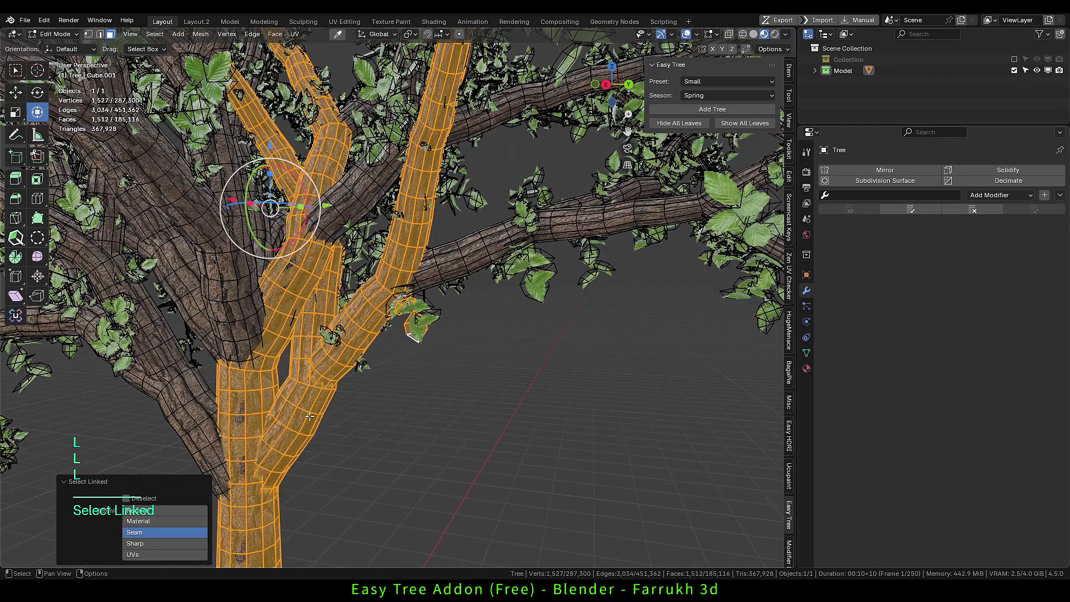
key(Tab)
Return to Object Mode and reselect the whole tree
click(481, 325)
scroll(480, 325, down, 5)
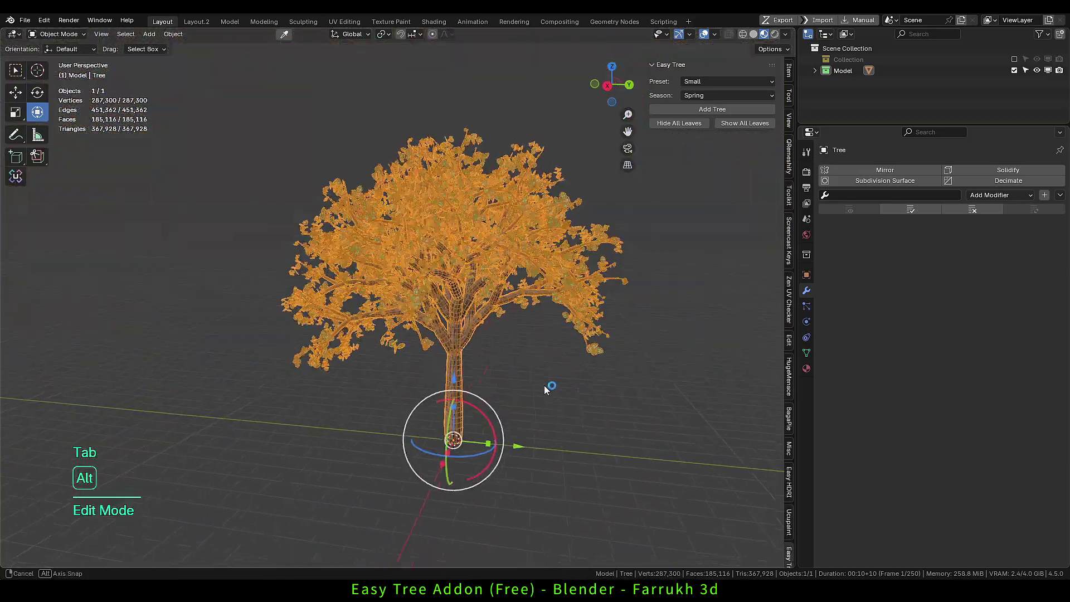
click(544, 386)
click(453, 341)
middle_drag(506, 379, 446, 343)
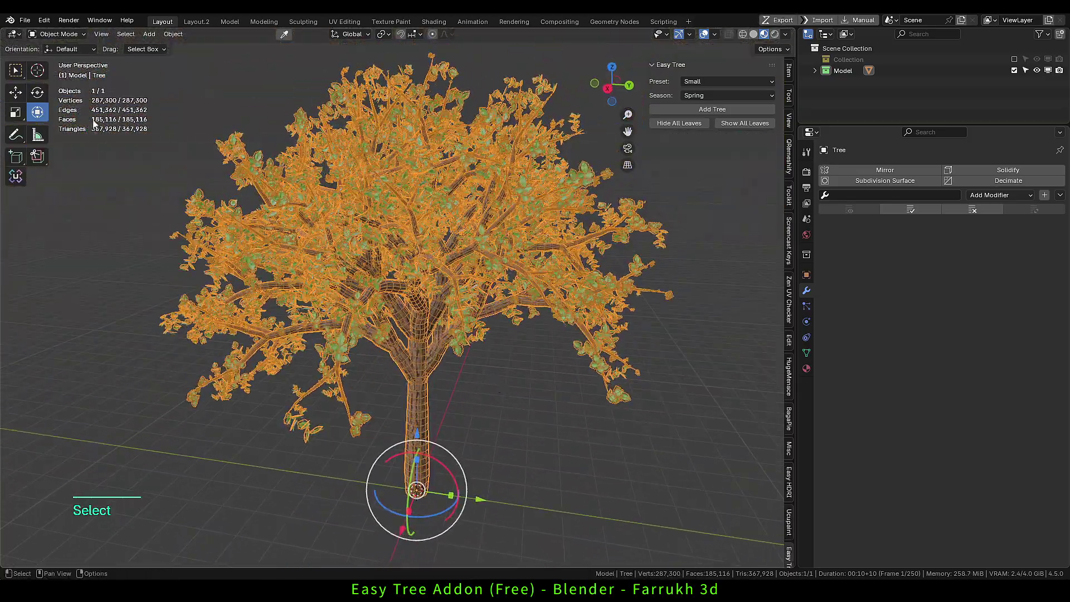
key(alt+a)
middle_drag(506, 400, 493, 367)
click(610, 390)
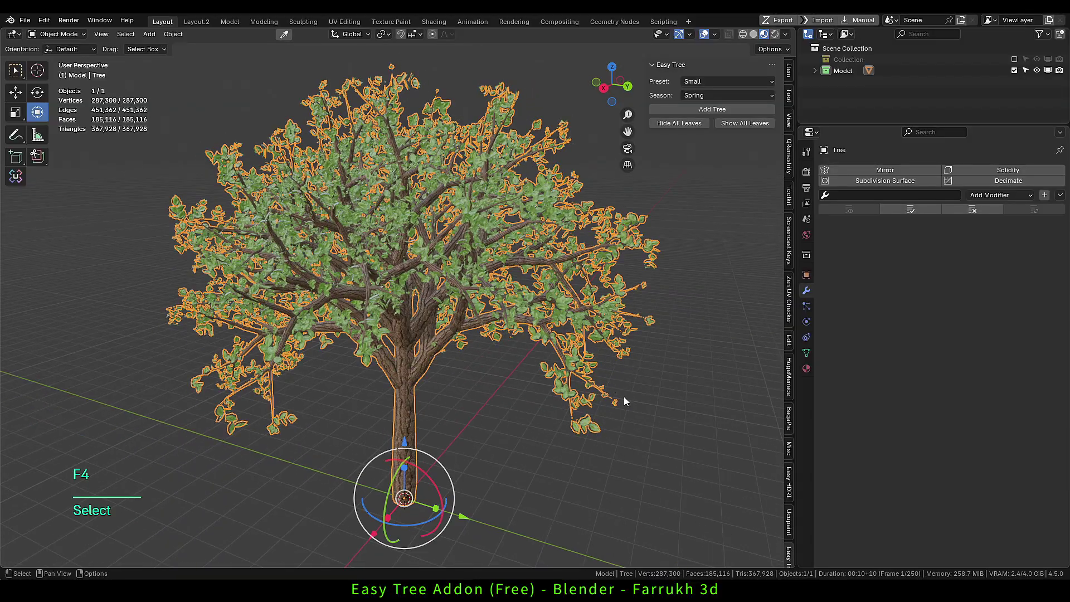
Add a Decimate modifier with Ratio 0.3 and inspect the reduced branches
click(982, 182)
click(950, 259)
text(0.)
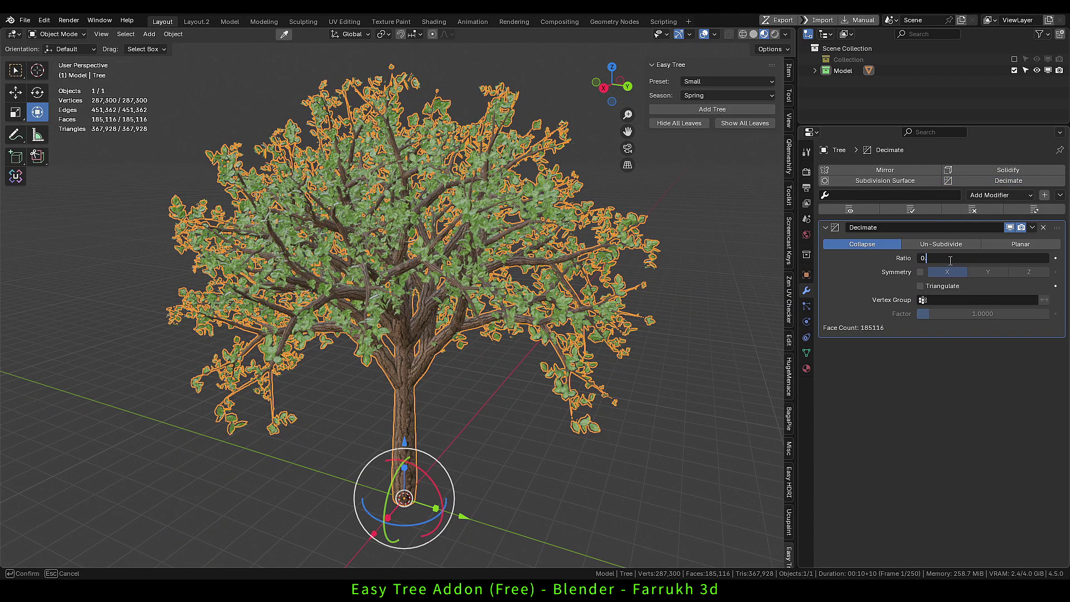
text(3)
key(Return)
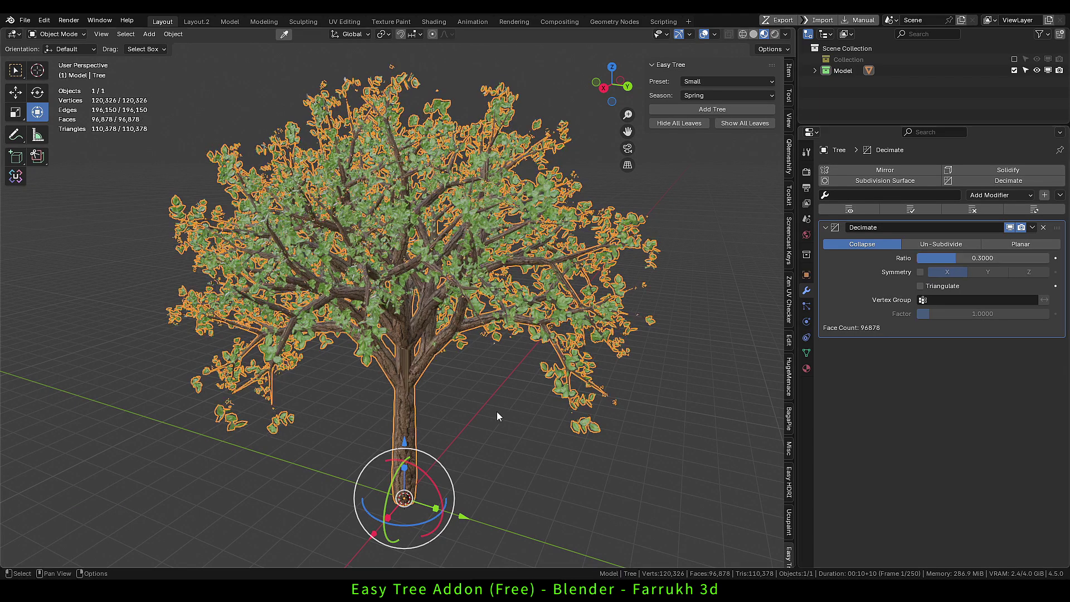
middle_drag(497, 411, 440, 328)
key(alt+a)
scroll(477, 427, up, 5)
Orbit around the autumn, green and pink example trees to review them
scroll(440, 329, down, 3)
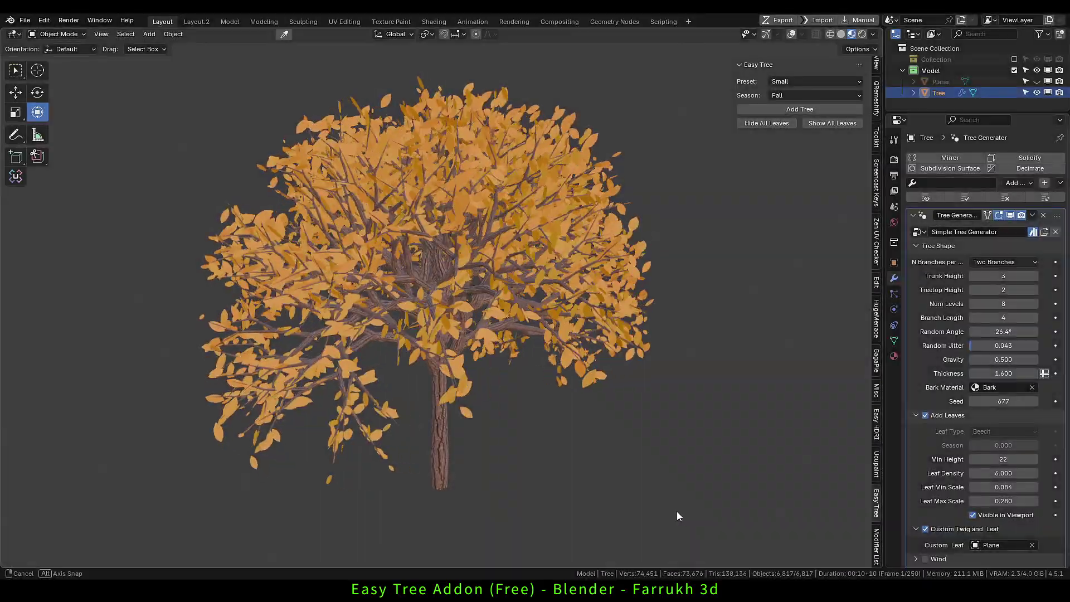
middle_drag(677, 513, 398, 507)
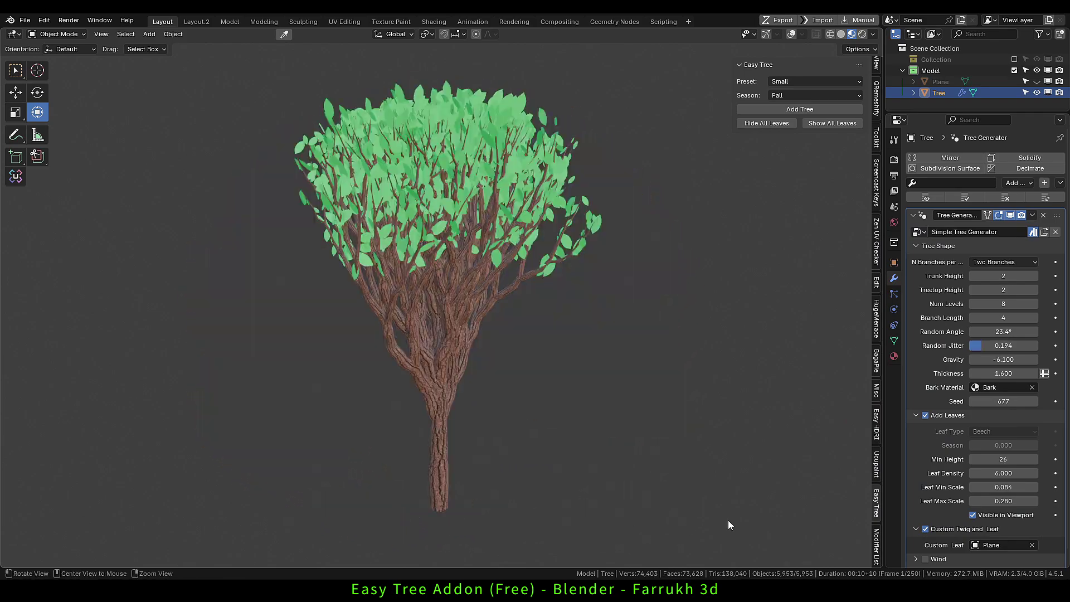
middle_drag(728, 519, 549, 521)
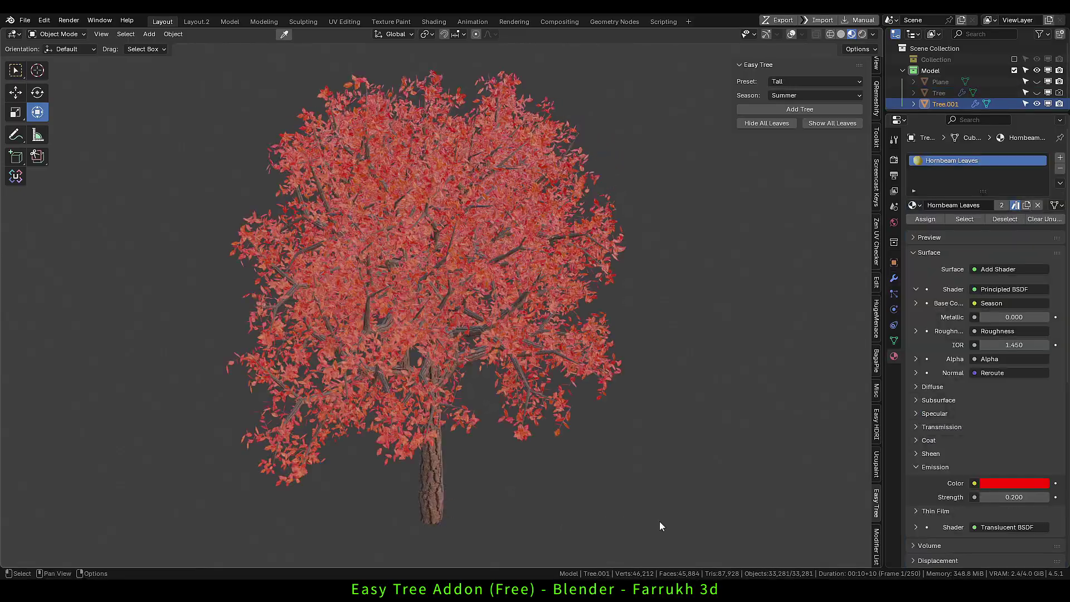
middle_drag(660, 520, 389, 520)
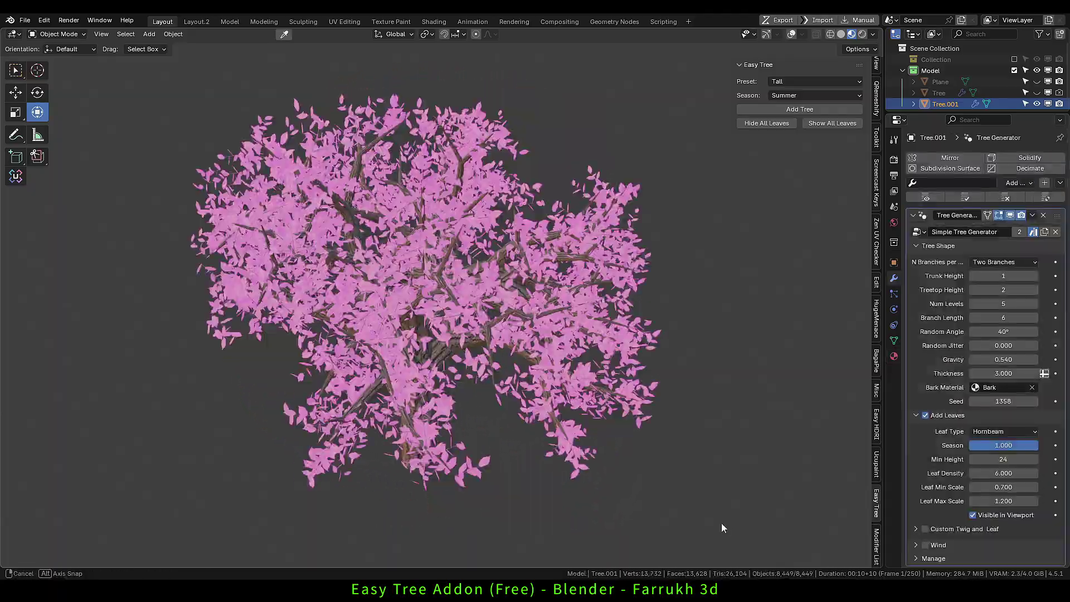
middle_drag(721, 527, 389, 523)
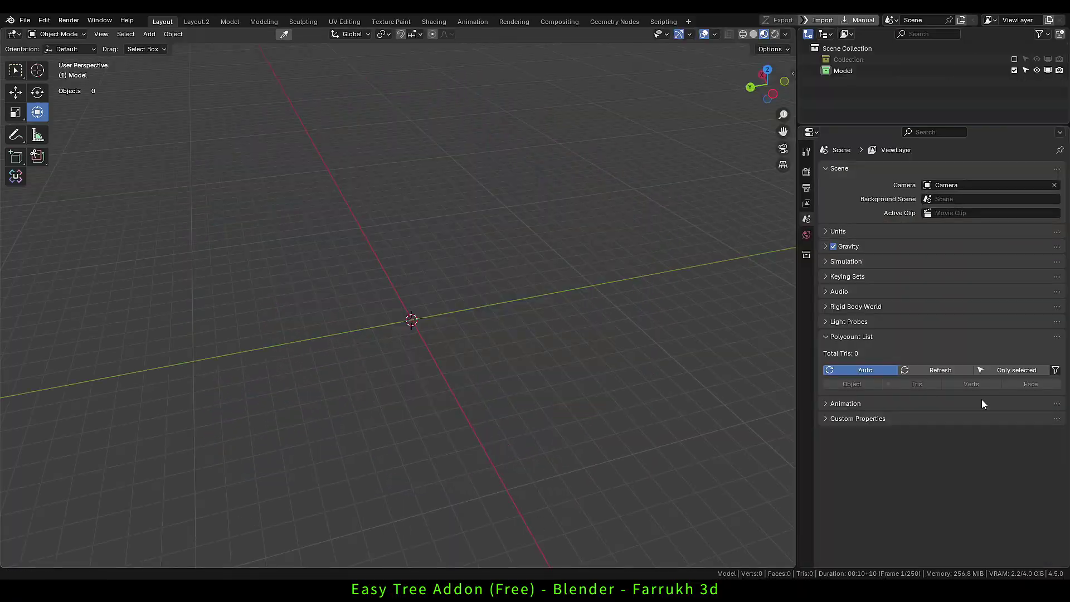
Search Preferences add-ons for 'Sapl' to confirm Sapling Tree Gen is installed, then close them
click(49, 21)
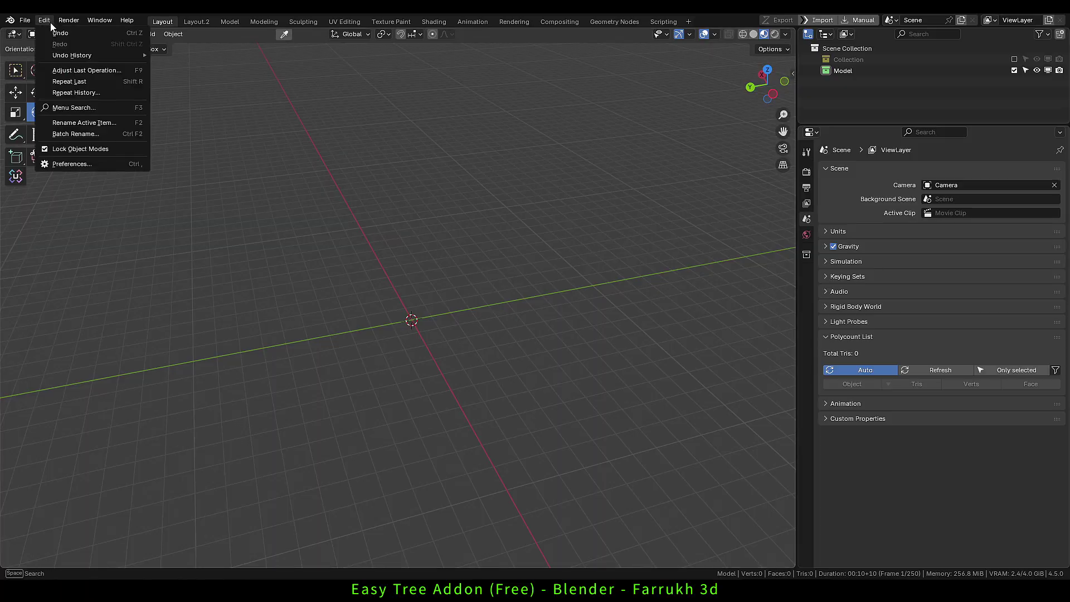
click(74, 166)
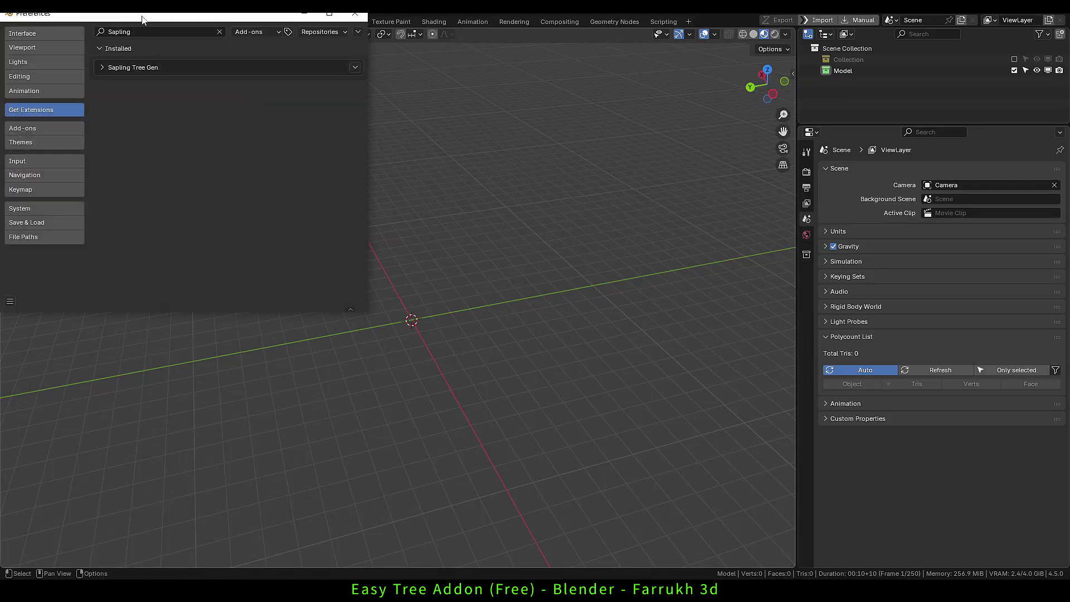
drag(141, 17, 357, 173)
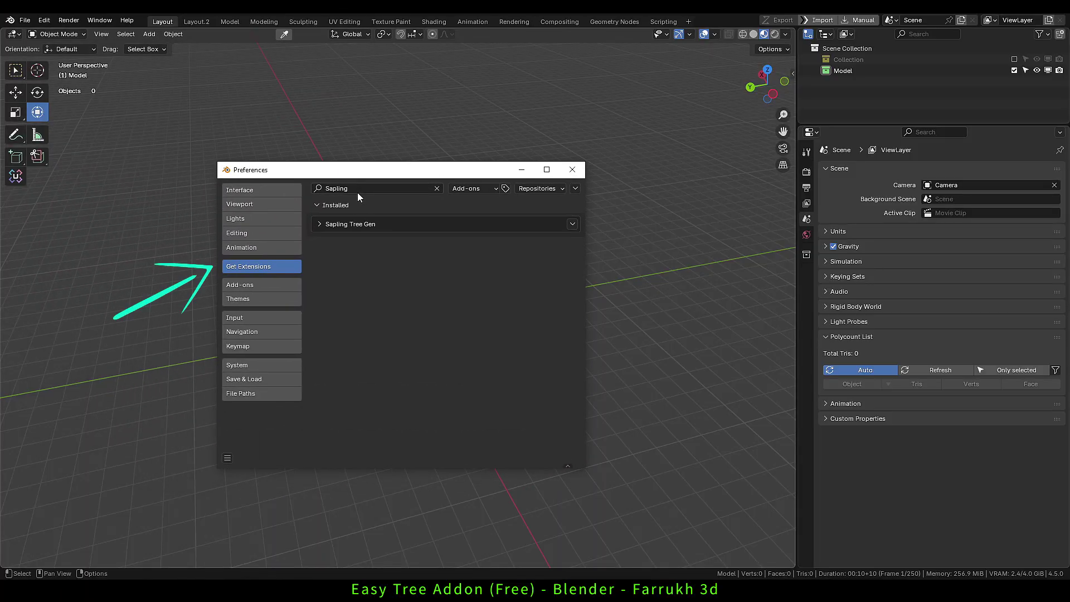
click(357, 190)
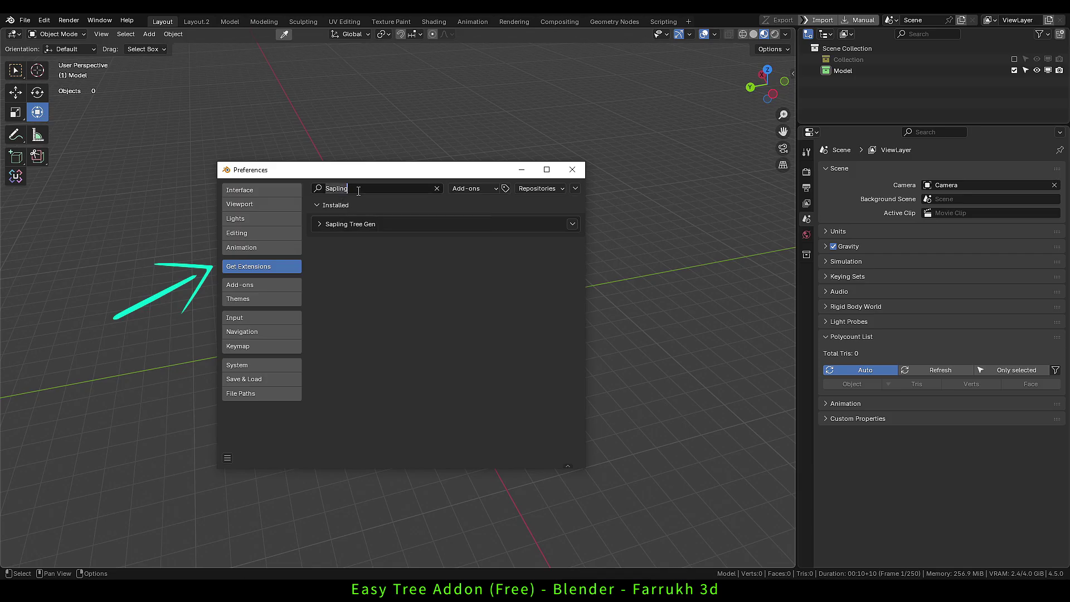
text(Sapl)
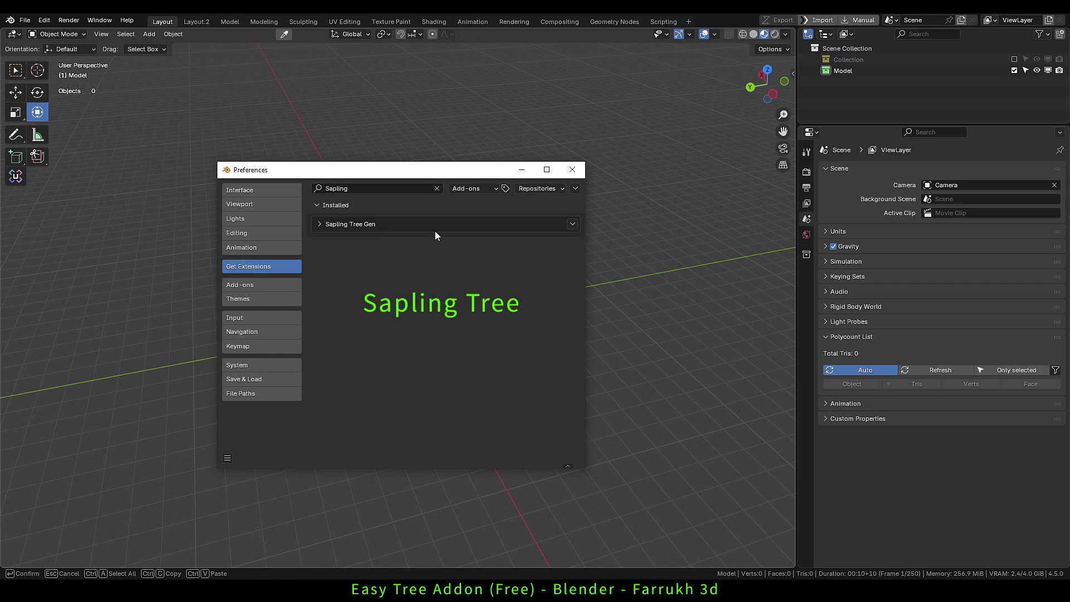
click(572, 169)
Add a Sapling Tree Gen tree at the scene origin and orbit around it
key(shift+a)
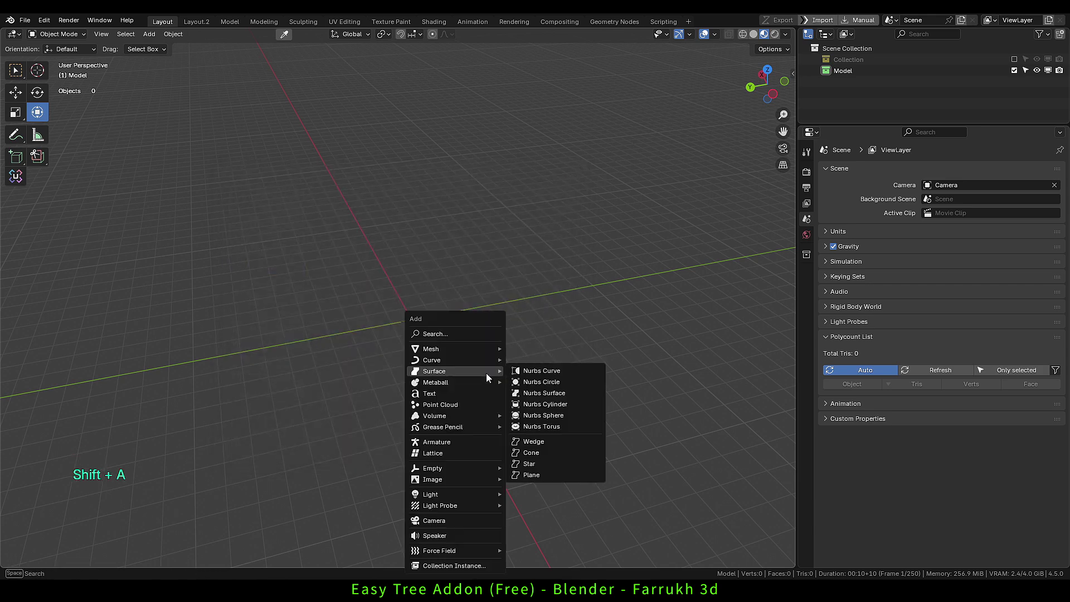
mouse_move(481, 362)
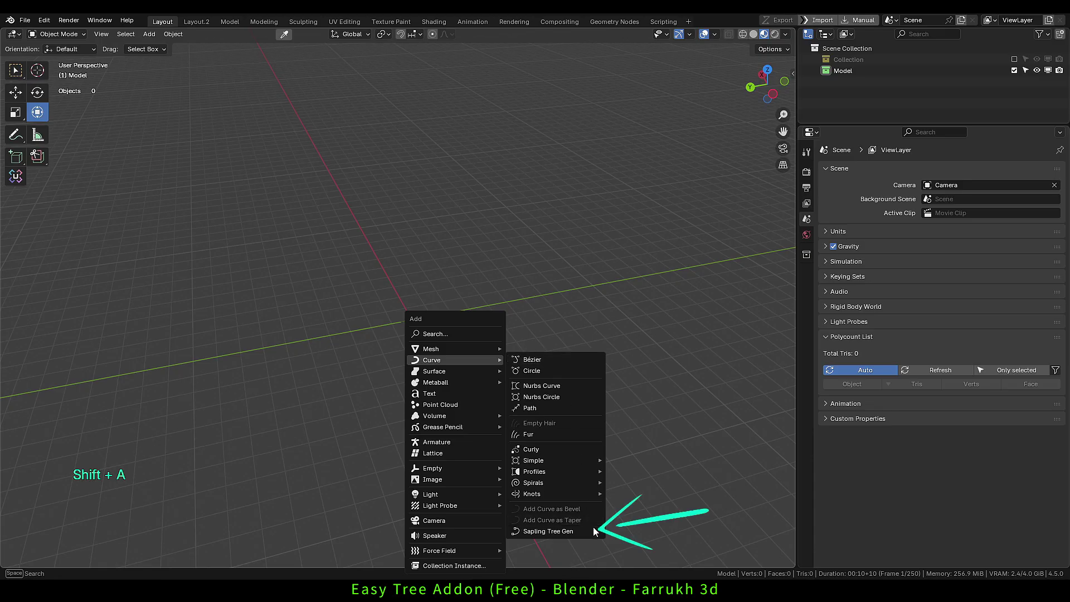
click(588, 533)
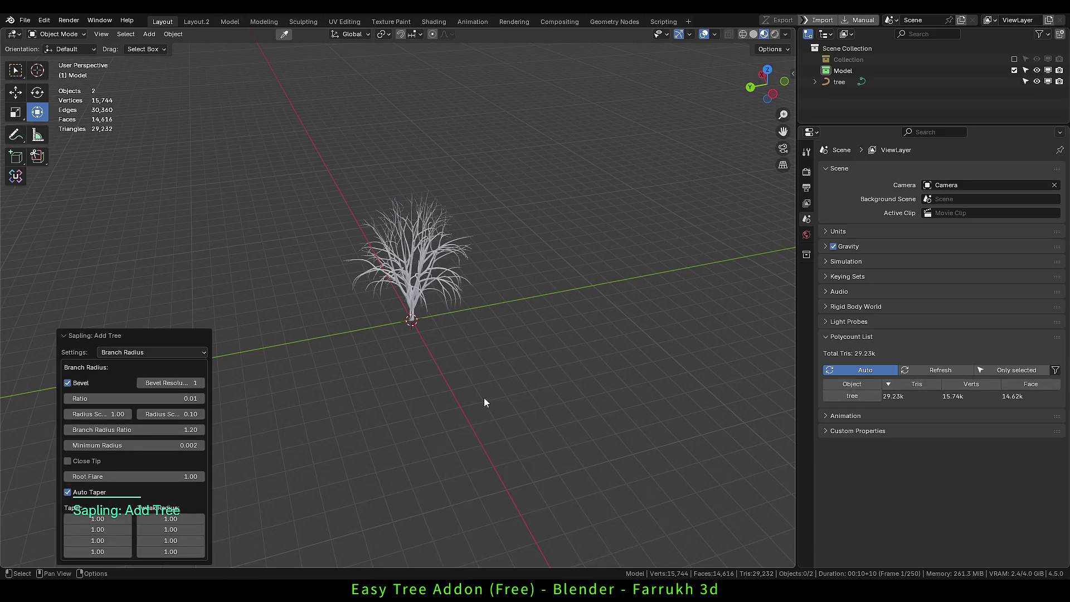
middle_drag(419, 288, 476, 335)
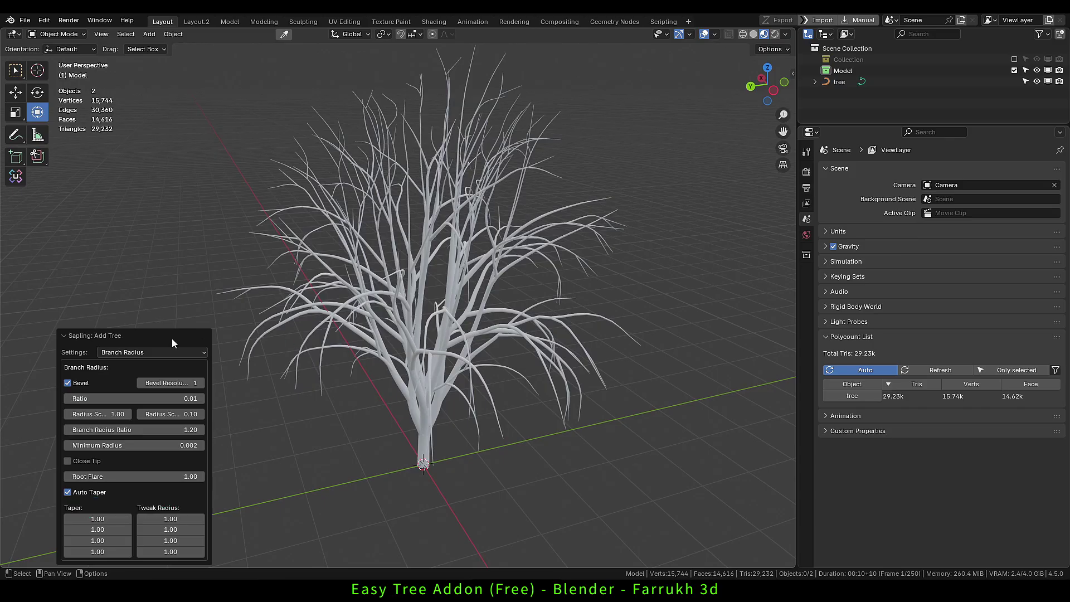
Turn on Show Leaves for the Sapling tree and set the leaf count to 50
click(143, 355)
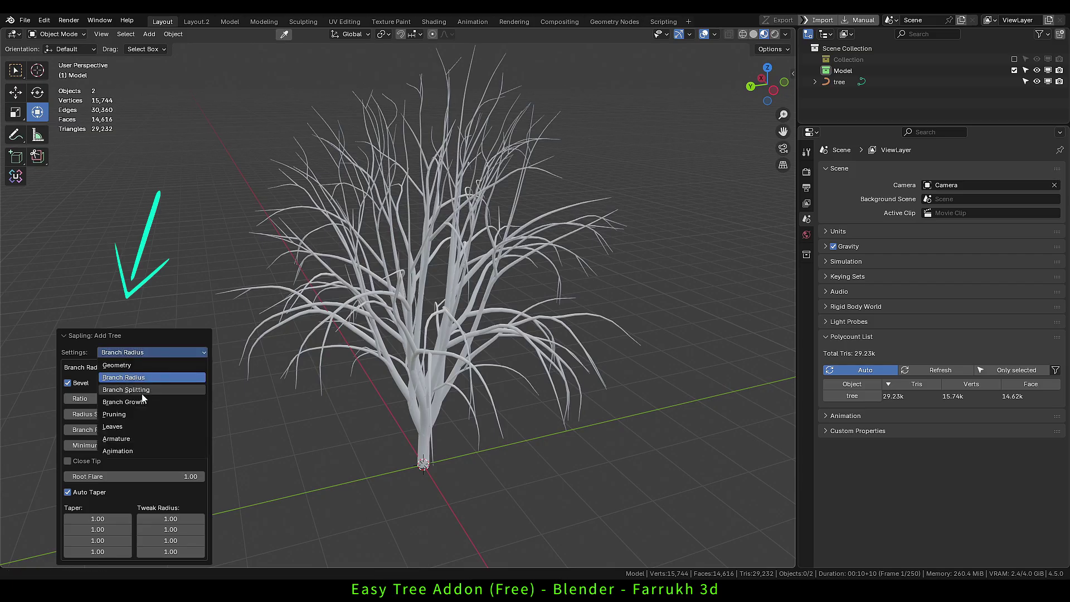
click(132, 426)
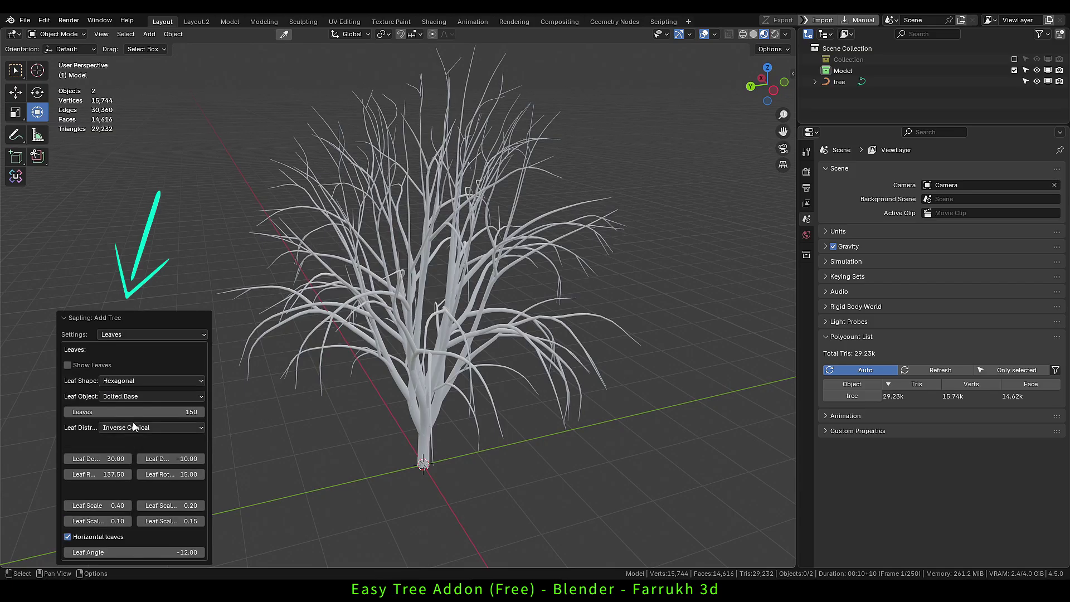
click(70, 365)
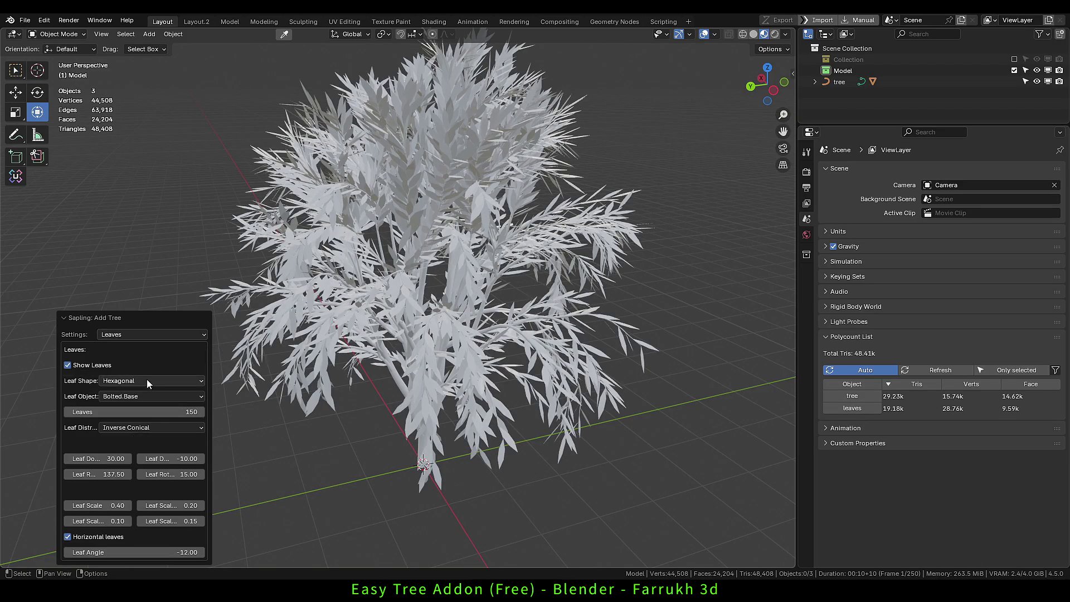
click(147, 409)
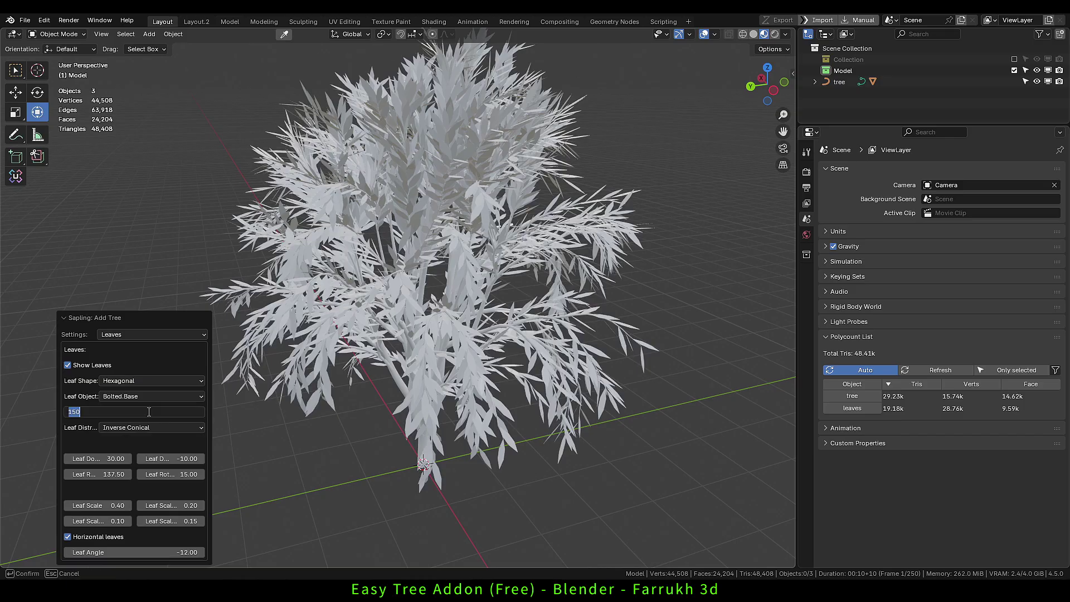
text(50)
key(Return)
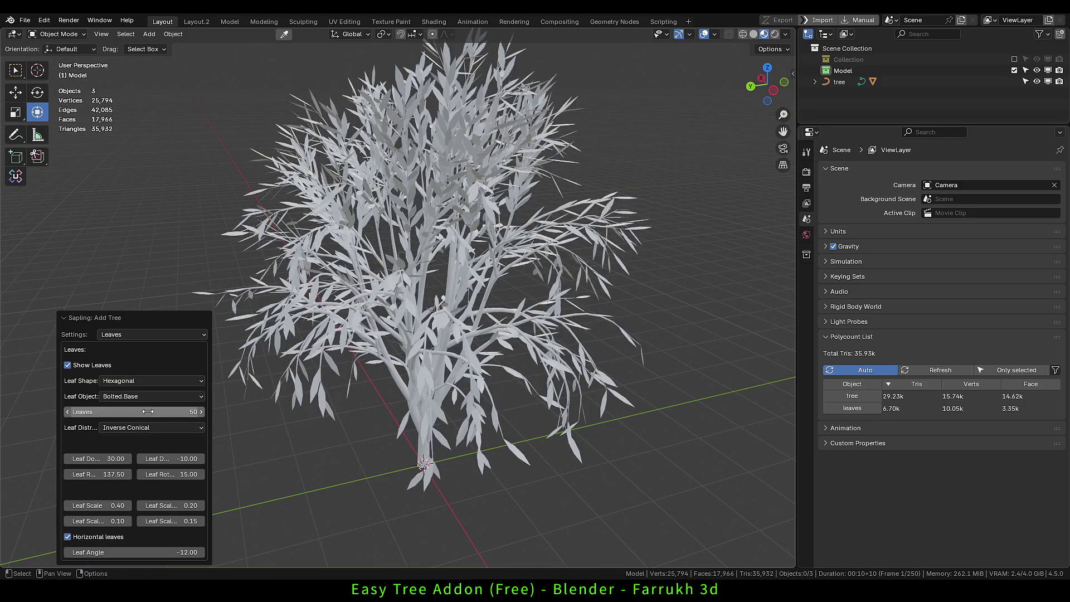
click(140, 333)
In the Geometry settings, try the japanese_maple and quaking_aspen presets on the tree
click(136, 349)
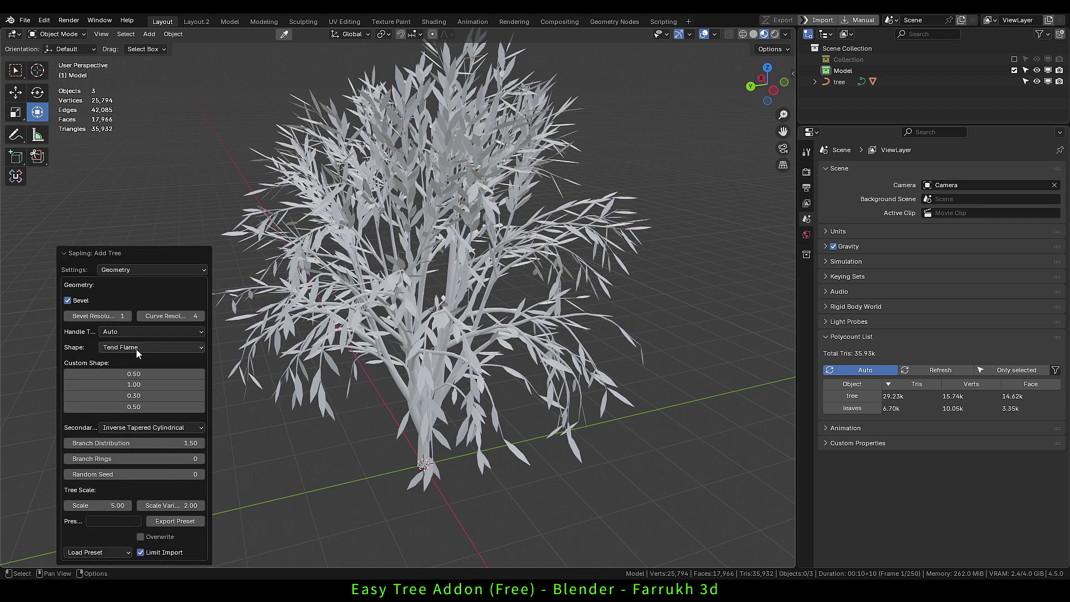
click(116, 549)
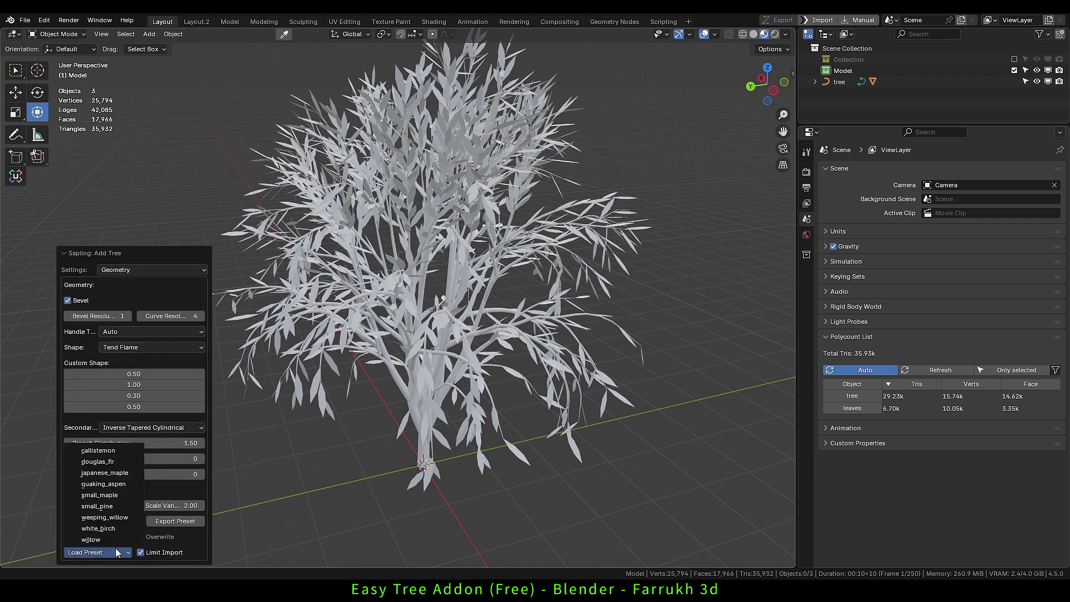
click(114, 473)
scroll(341, 390, up, 4)
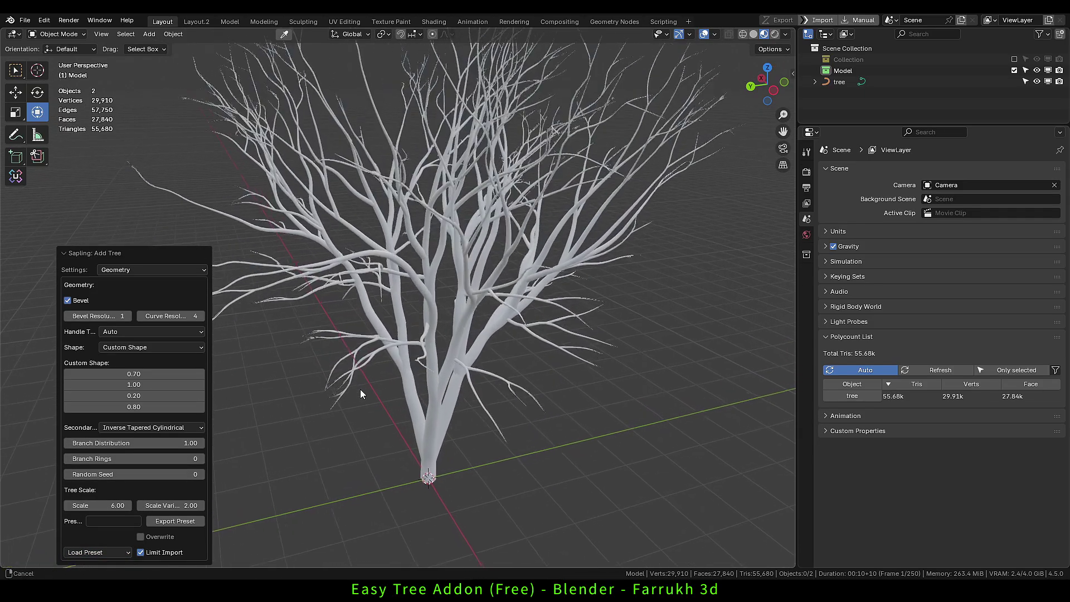
click(94, 552)
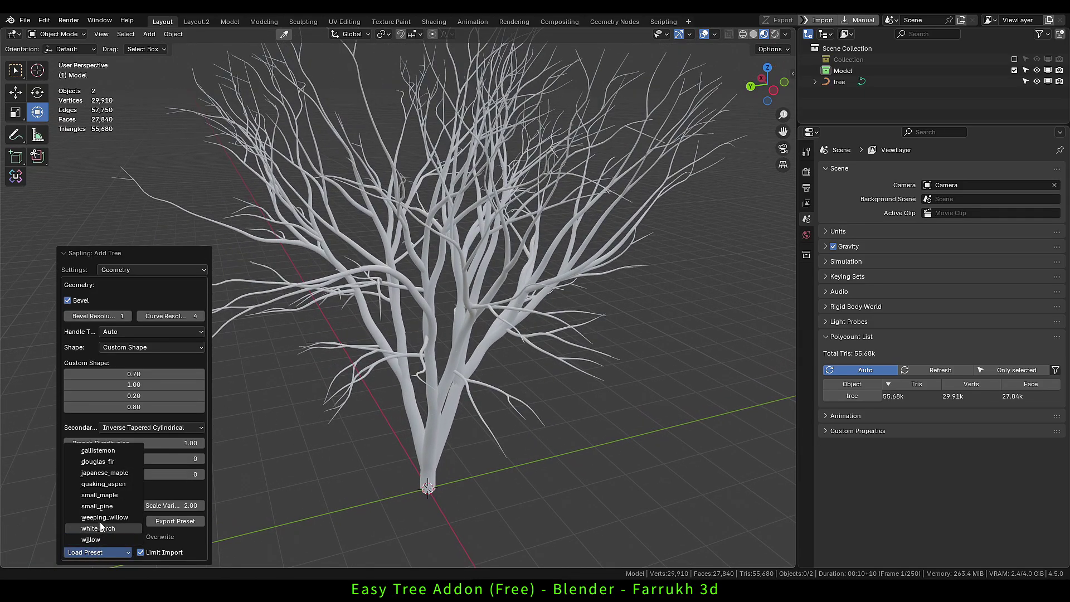
click(101, 484)
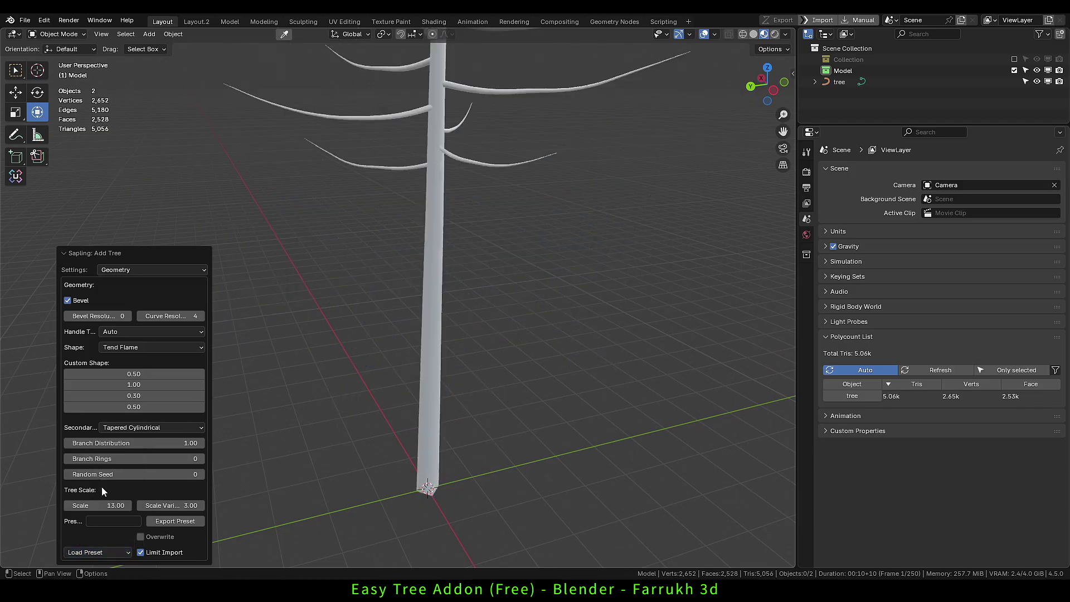
scroll(376, 391, down, 5)
scroll(403, 416, up, 2)
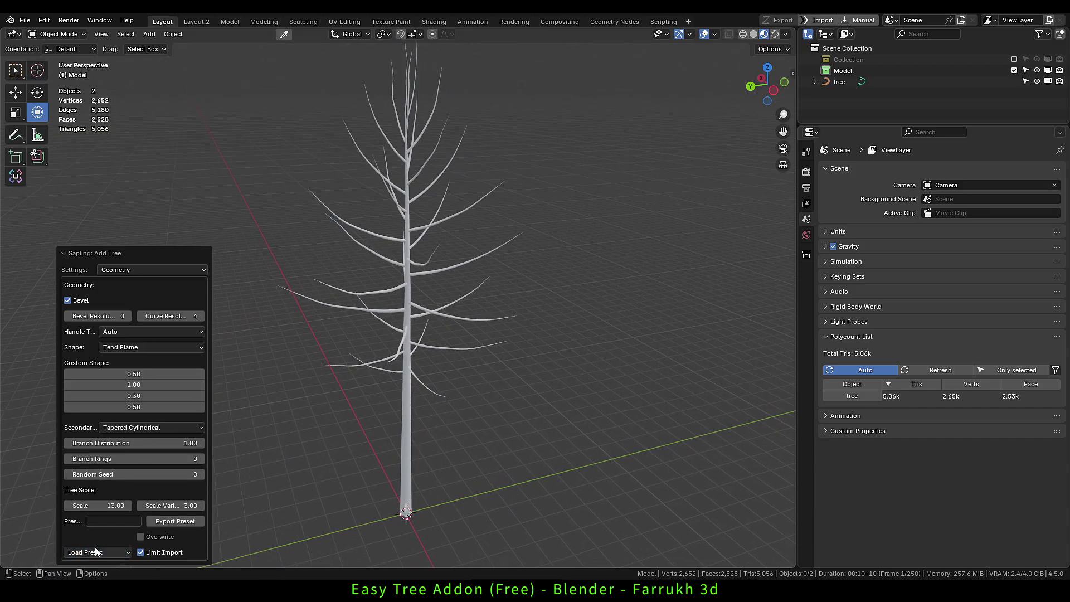
click(106, 550)
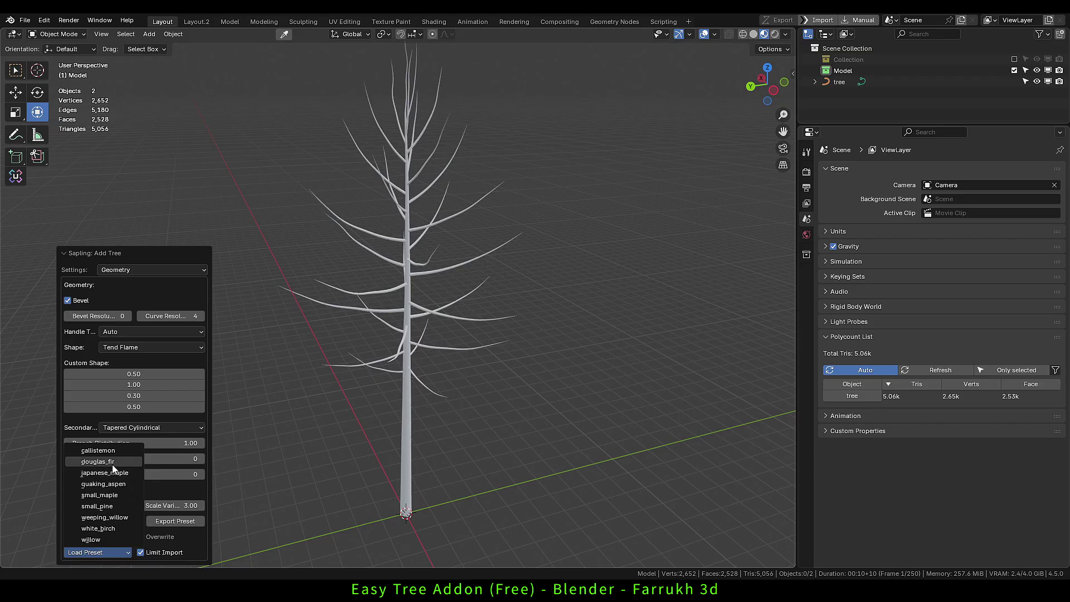
Reload the japanese_maple preset and turn on Show Leaves in the leaf settings
click(105, 473)
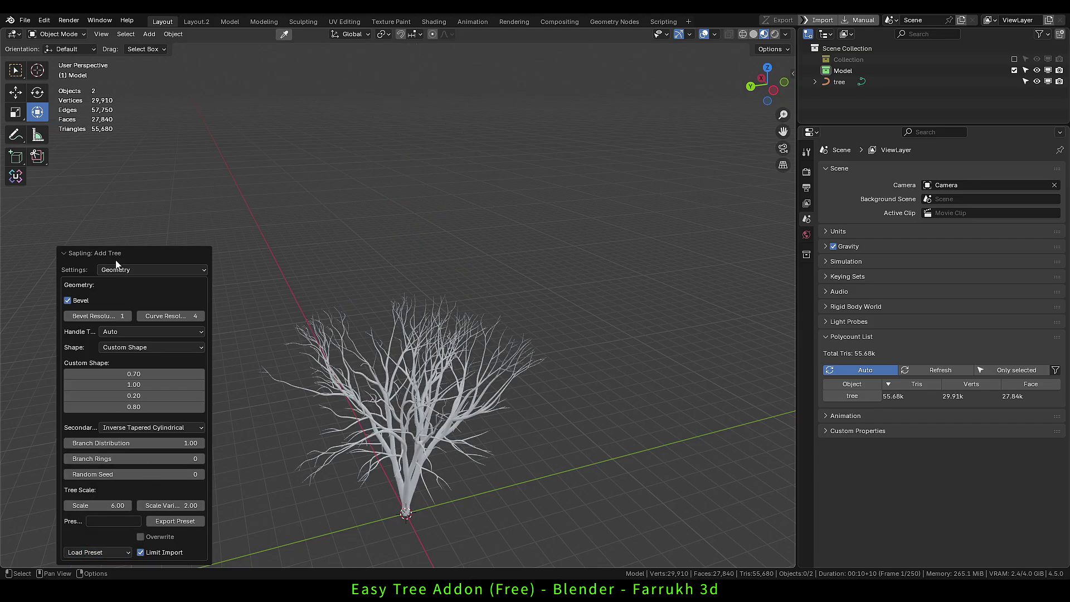
click(119, 272)
click(118, 340)
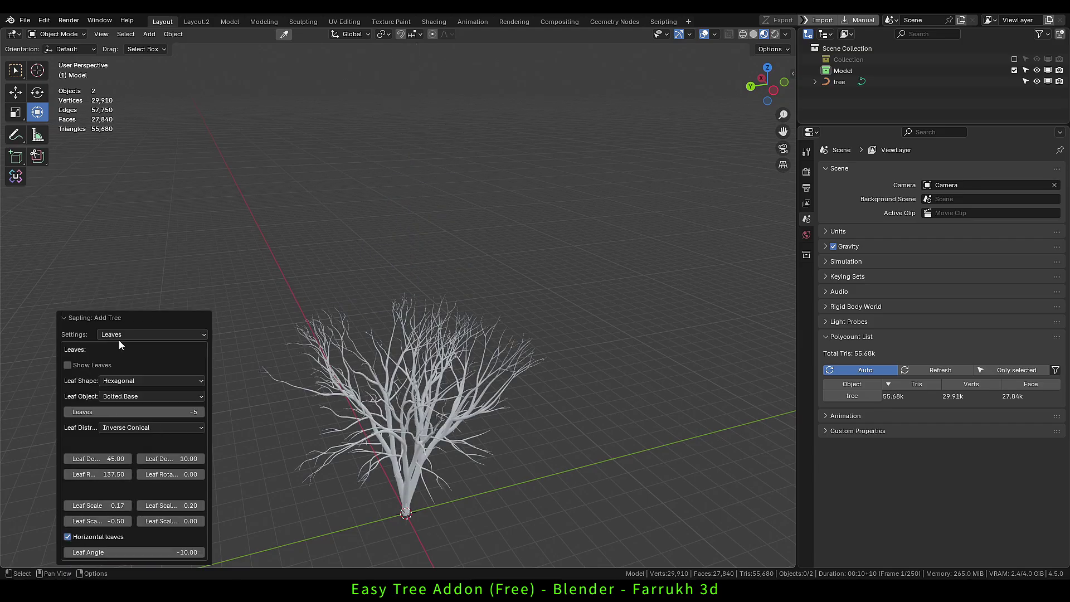
click(84, 365)
scroll(451, 473, up, 2)
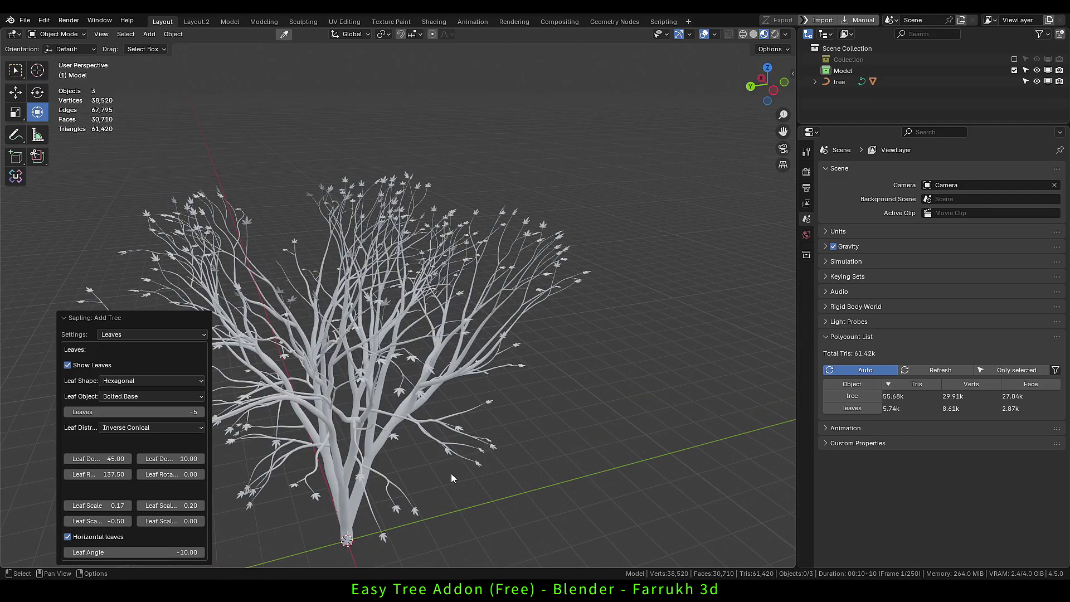
scroll(490, 449, up, 2)
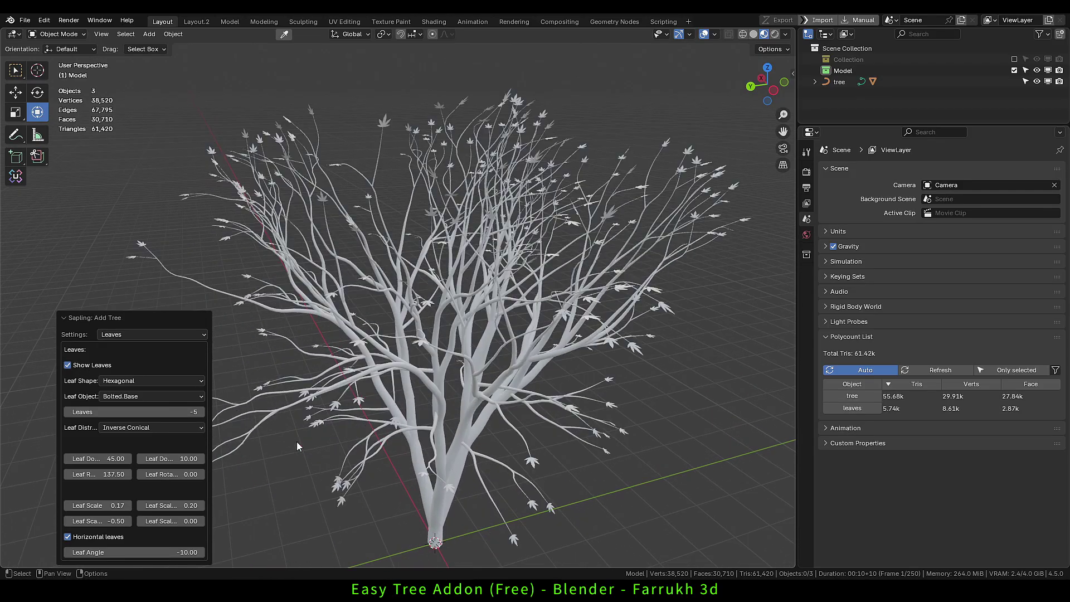
Set the leaf count to 10 and raise Leaf Scale to about 1.64
click(173, 412)
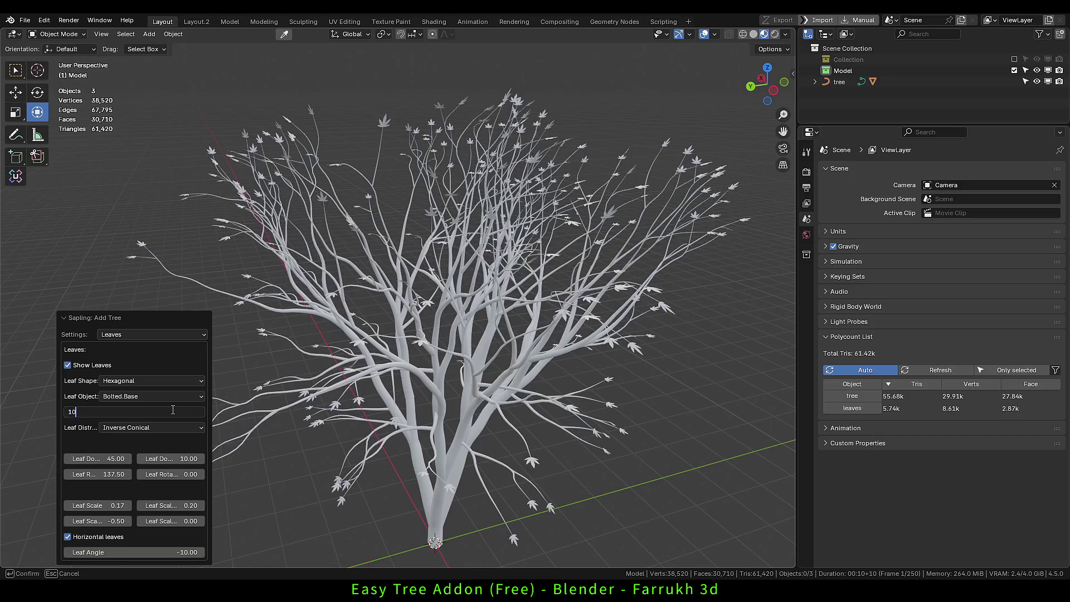
text(10)
key(Return)
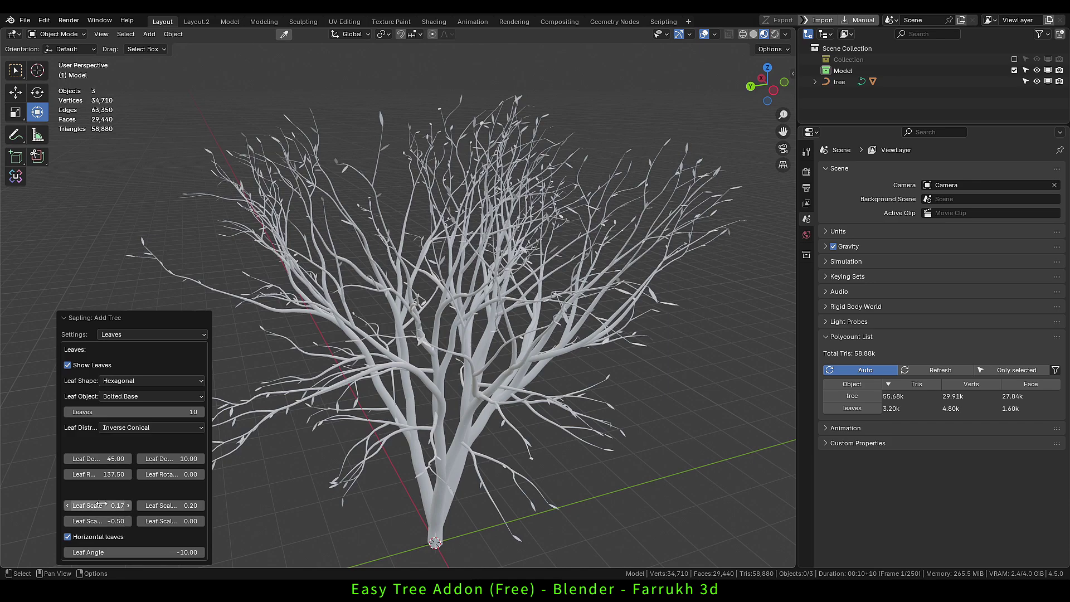
drag(98, 506, 131, 505)
middle_drag(520, 376, 420, 457)
Select the leafy maple tree by its trunk in the viewport
click(424, 461)
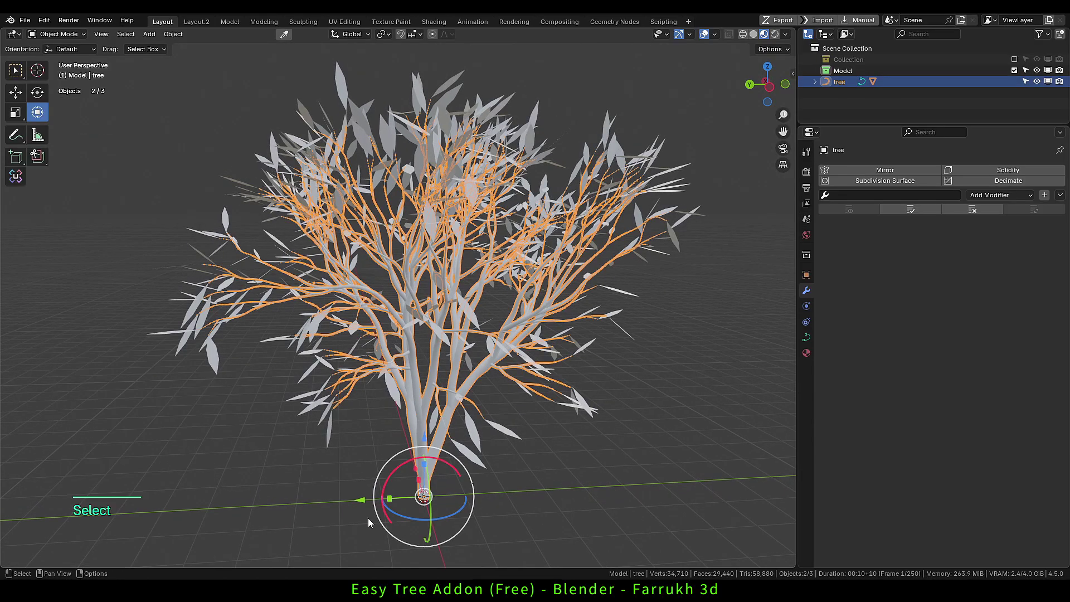